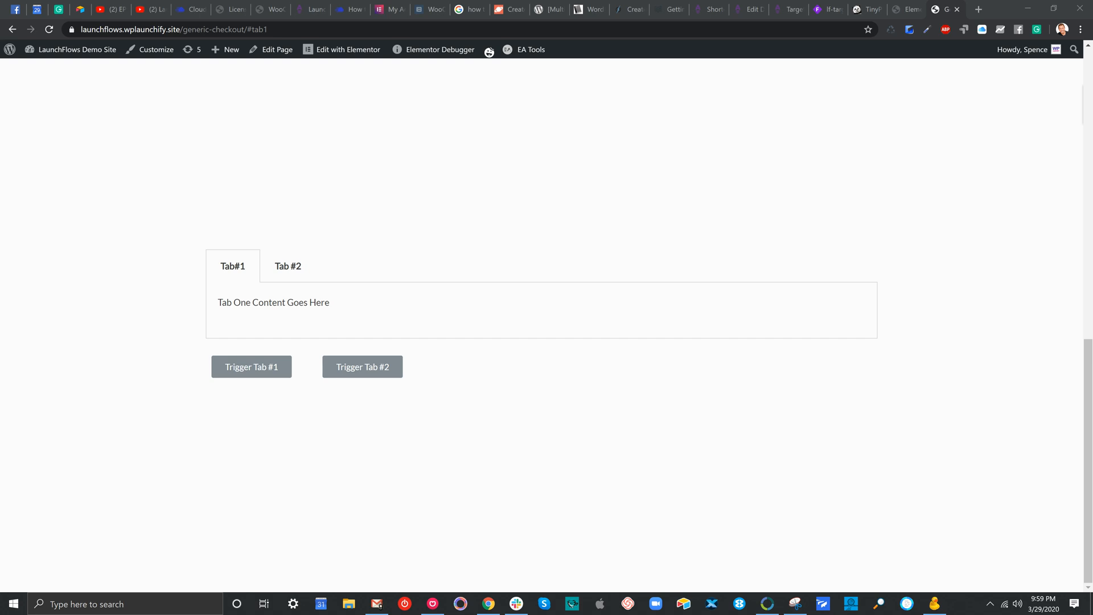
- Switch back and forth between Tab#1 and Tab #2 on the checkout page to view each tab's content
click(288, 262)
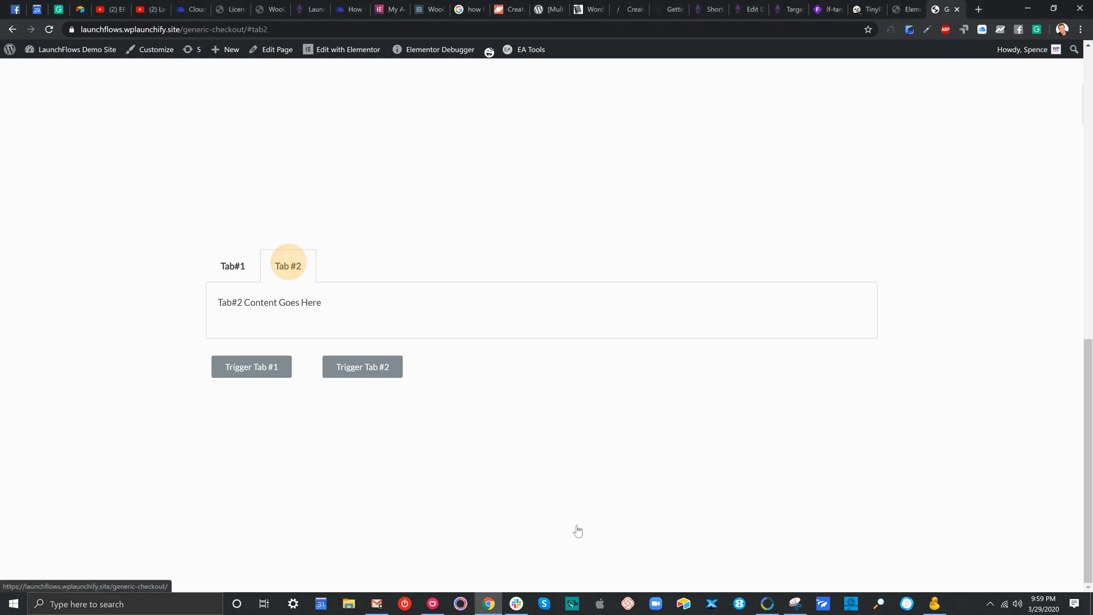
click(236, 266)
click(286, 266)
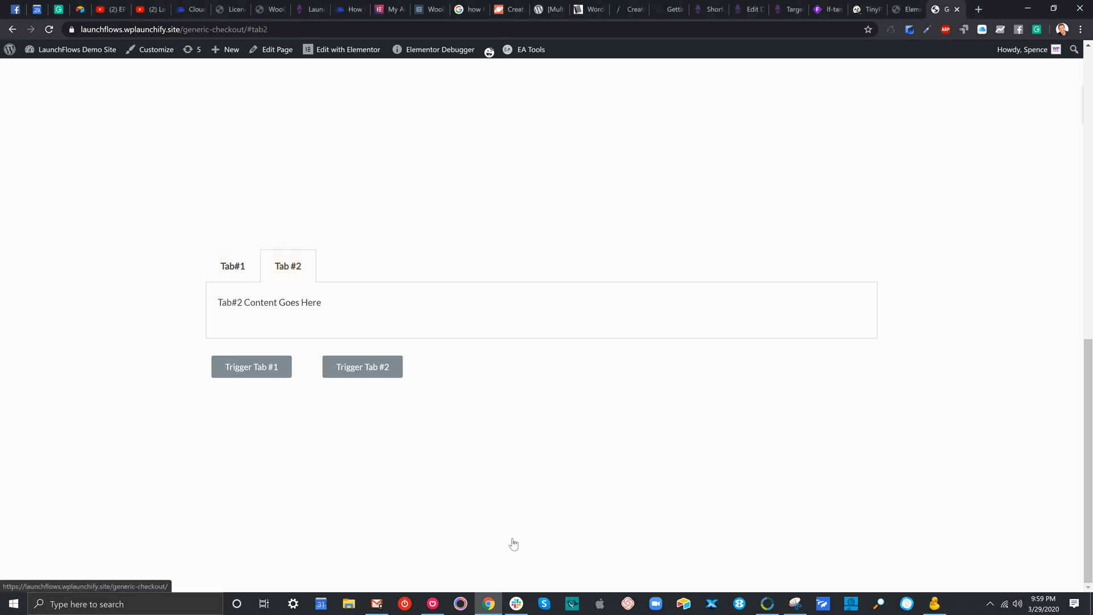
click(237, 267)
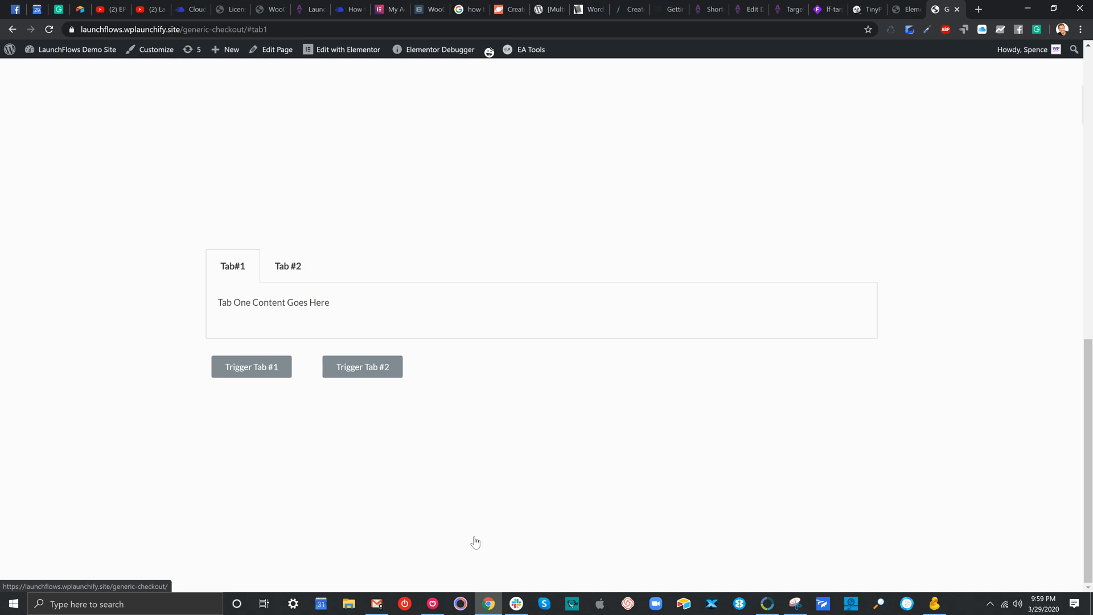
click(286, 267)
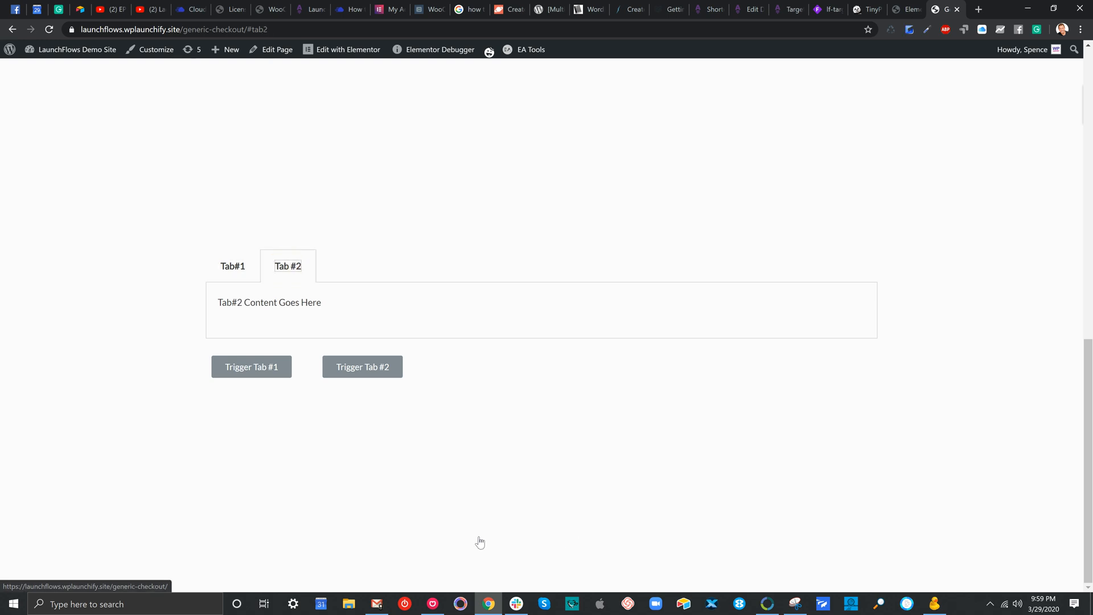
click(234, 264)
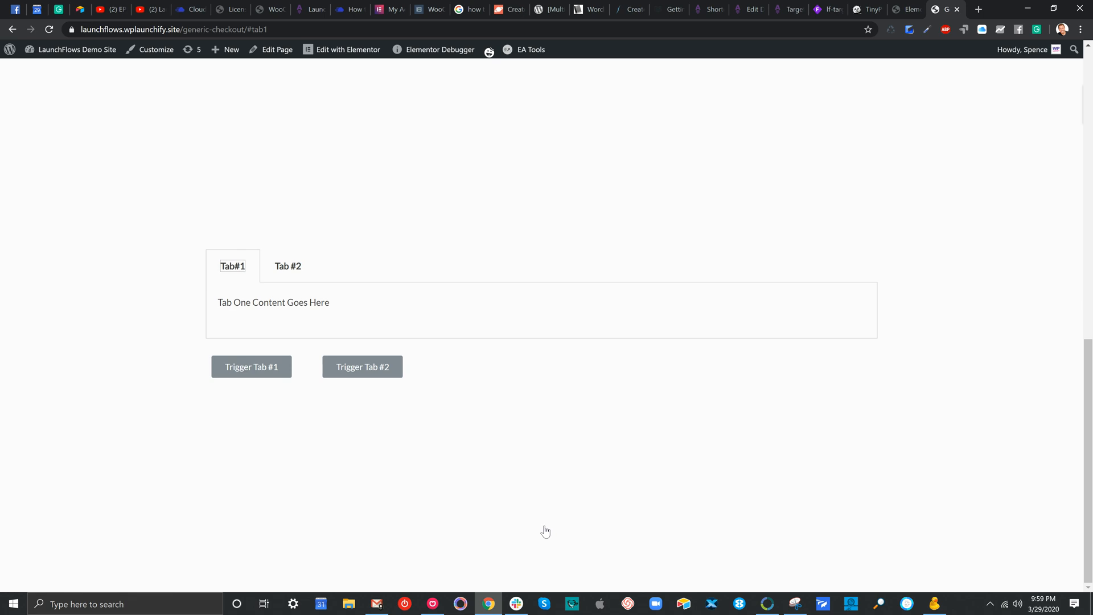
click(288, 266)
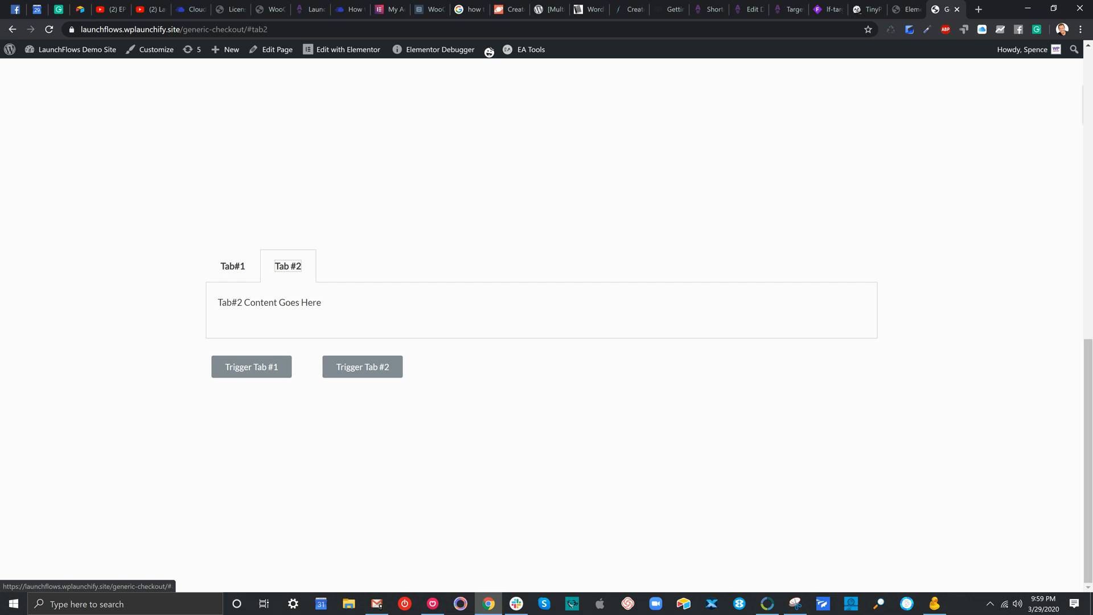
click(235, 266)
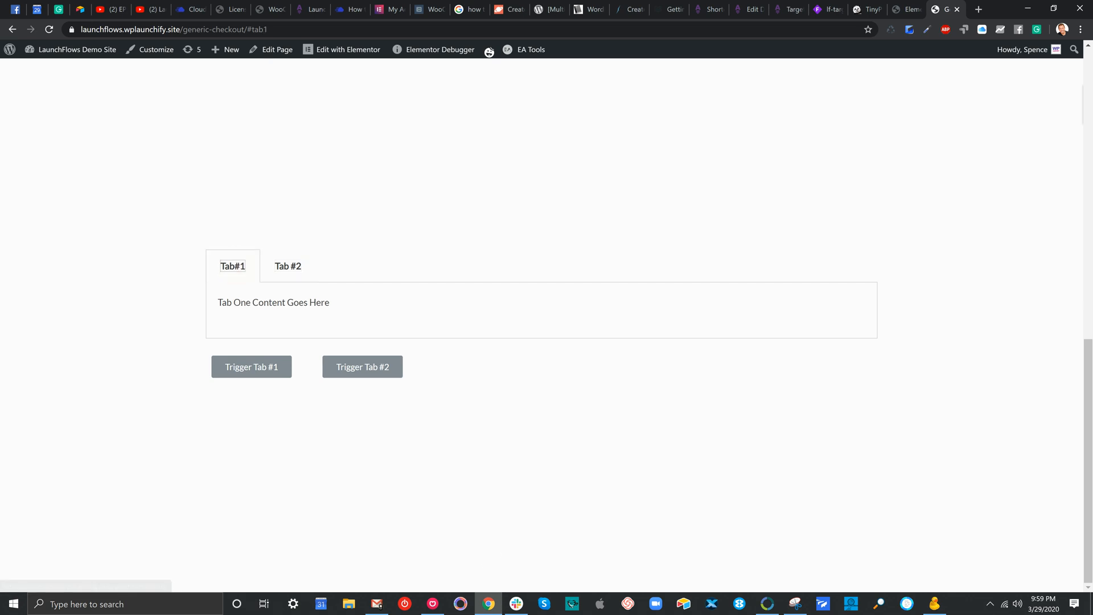
drag(225, 303, 335, 302)
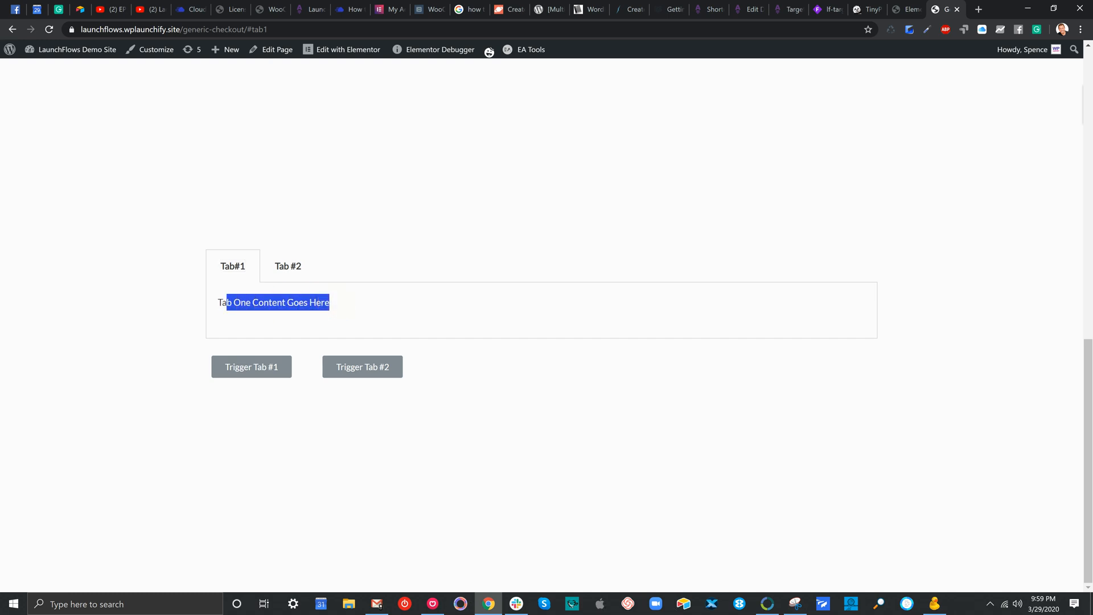
click(355, 310)
click(259, 304)
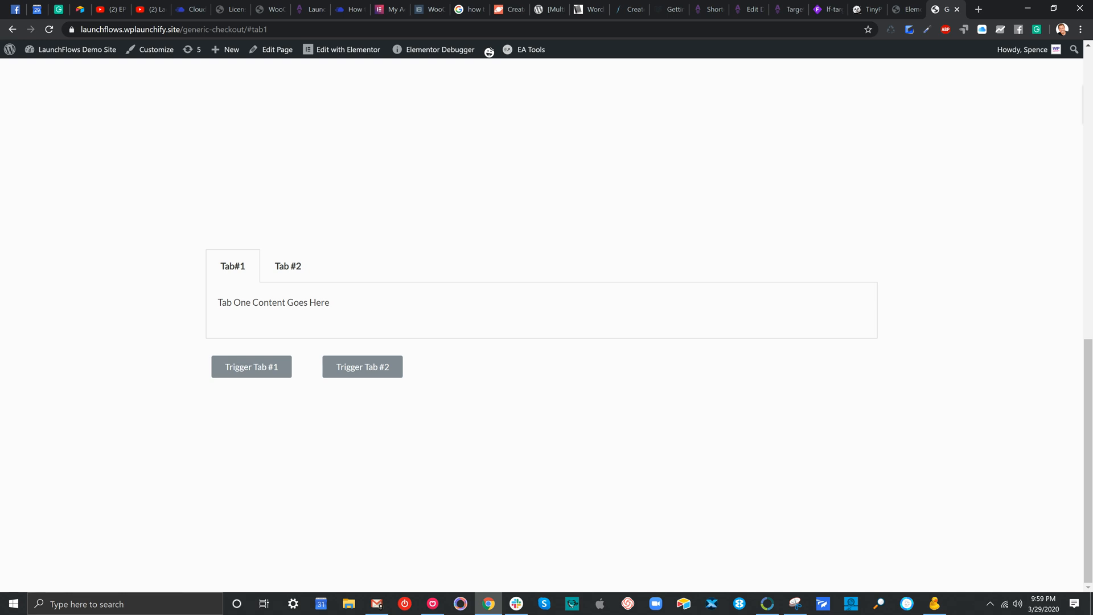
- Test the Trigger Tab #1 and Trigger Tab #2 buttons below the tabs by using them alternately
click(351, 365)
click(277, 365)
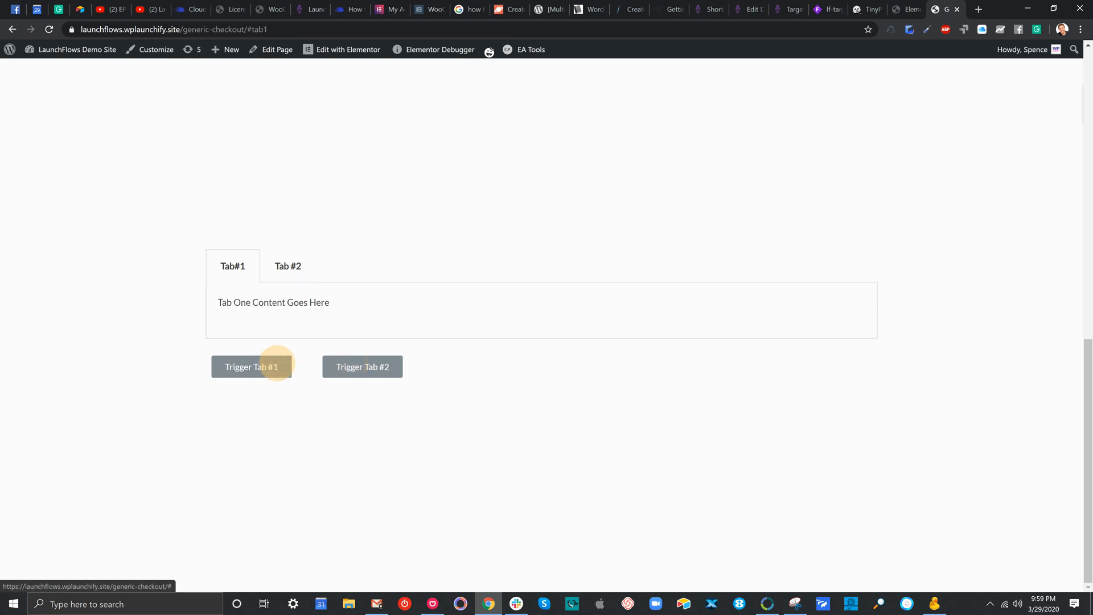
click(373, 366)
click(276, 366)
click(378, 366)
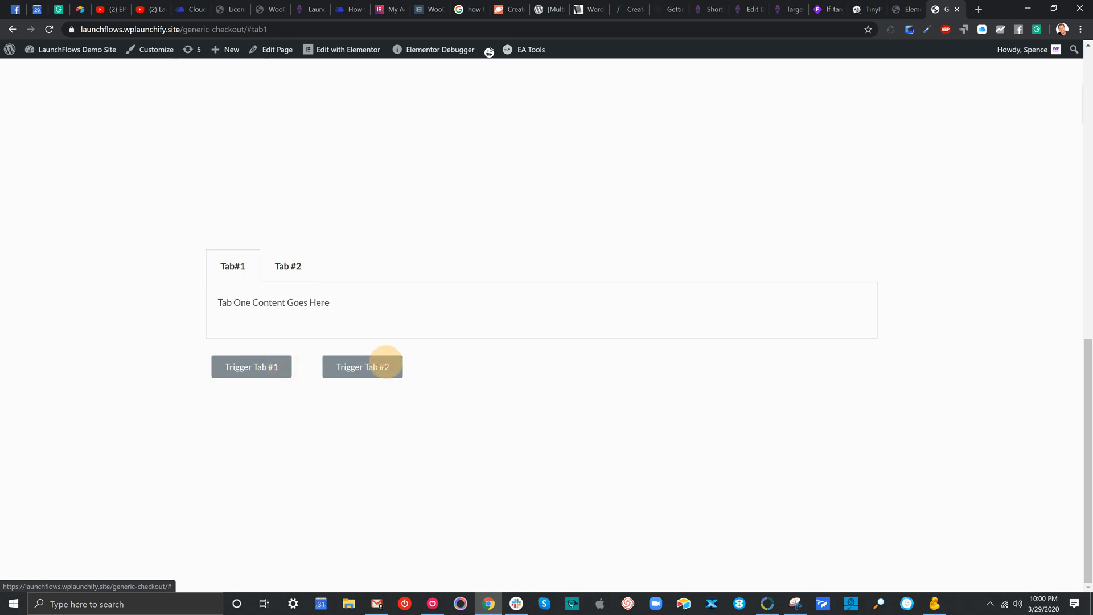
click(258, 364)
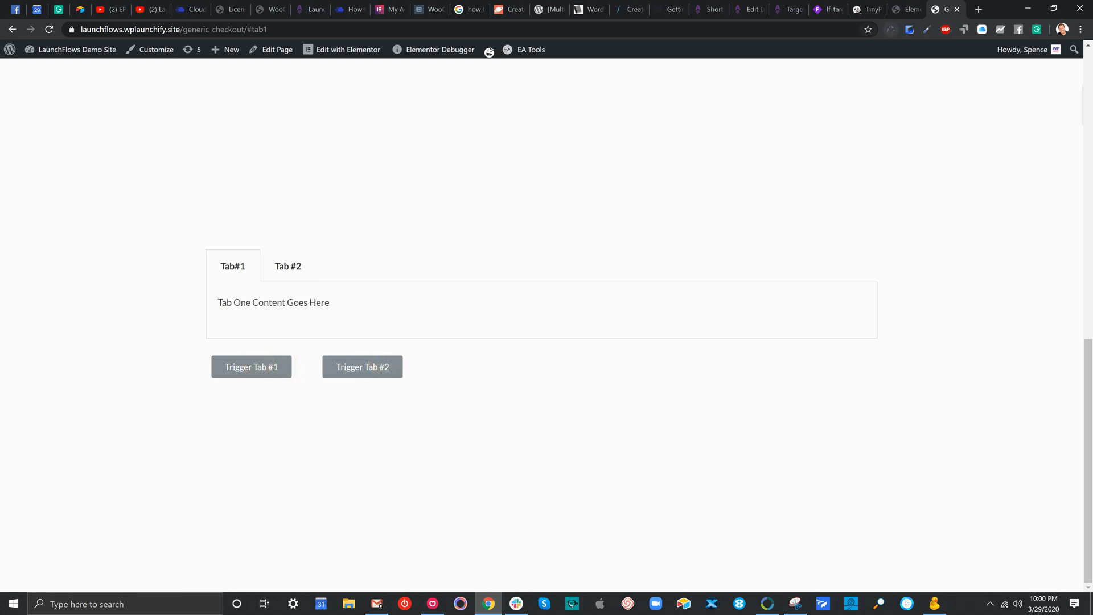
- Open the Trigger Tab #1 button for editing in the Elementor editor and examine its CSS ID in the advanced settings
click(906, 10)
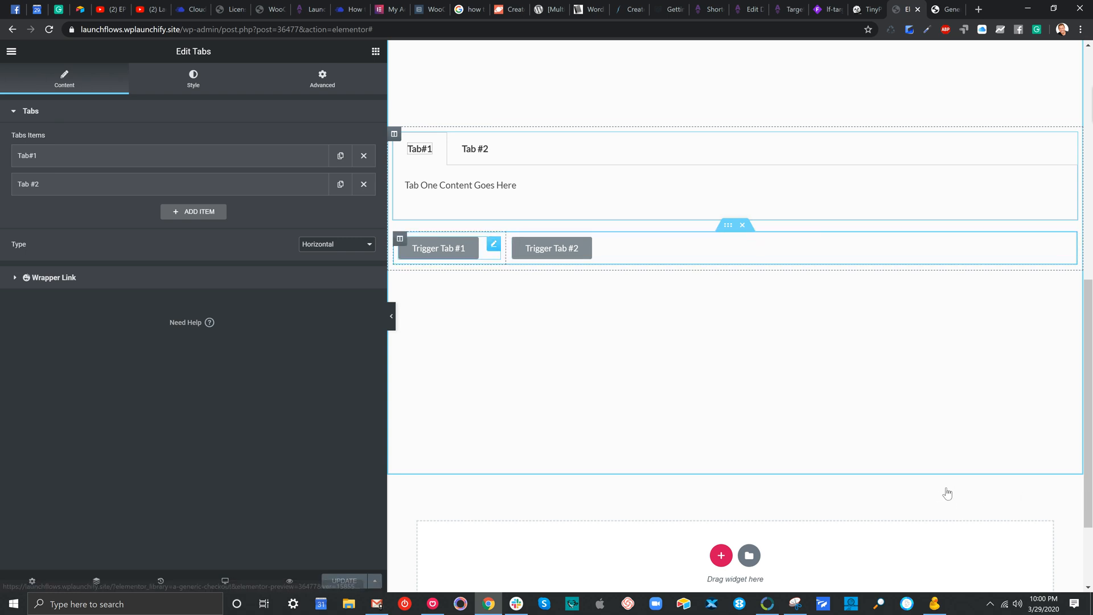
click(493, 243)
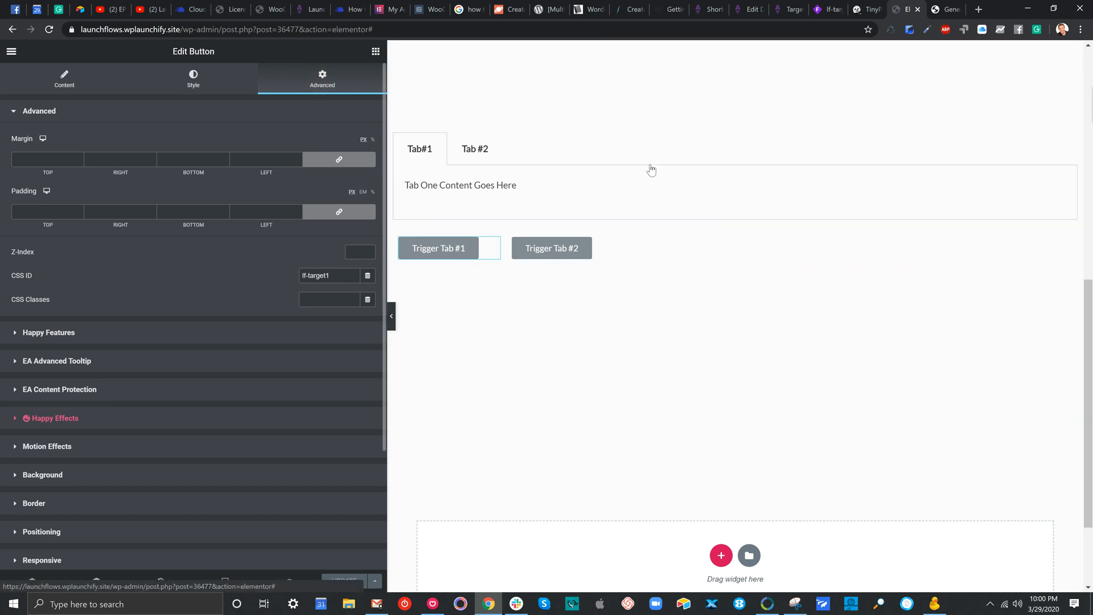
drag(48, 276, 11, 275)
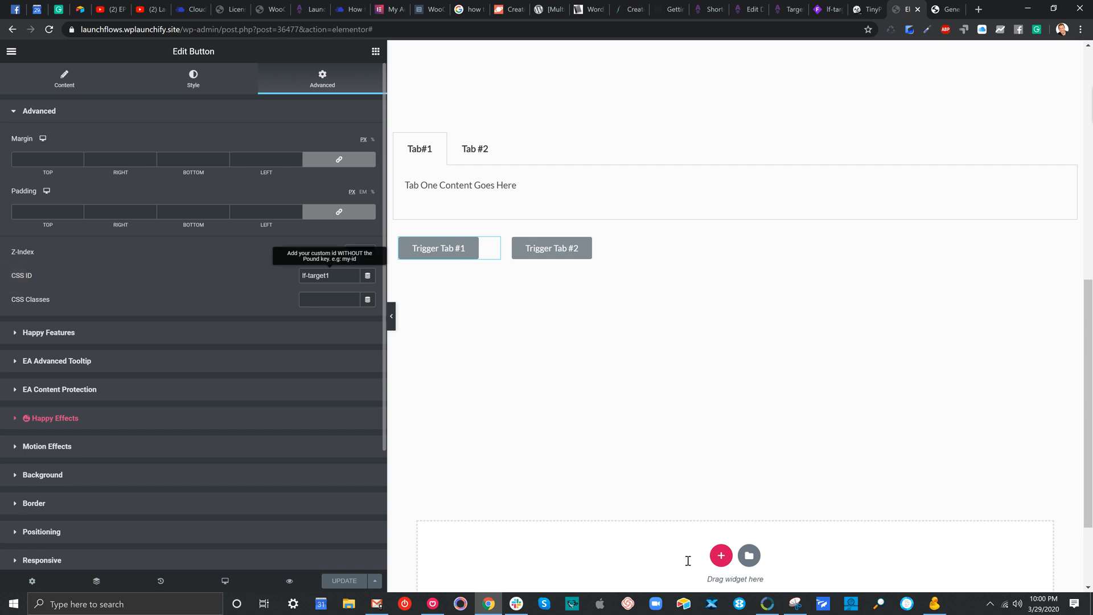
click(347, 275)
drag(334, 277, 299, 279)
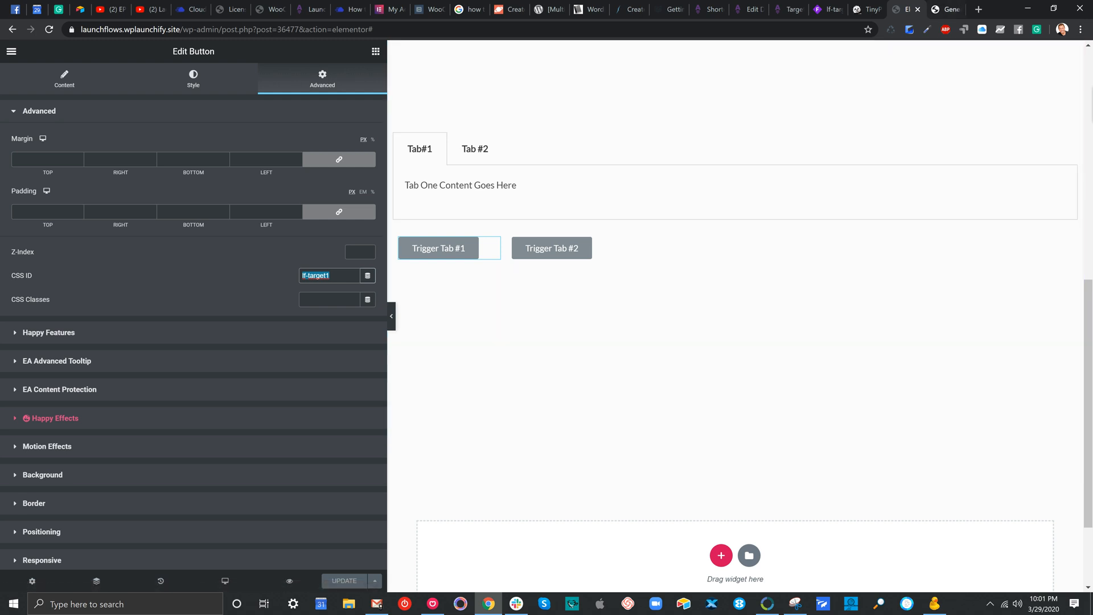
- Inspect the Tab#1 title on the live checkout page and copy its element id, elementor-tab-title-1831
click(946, 9)
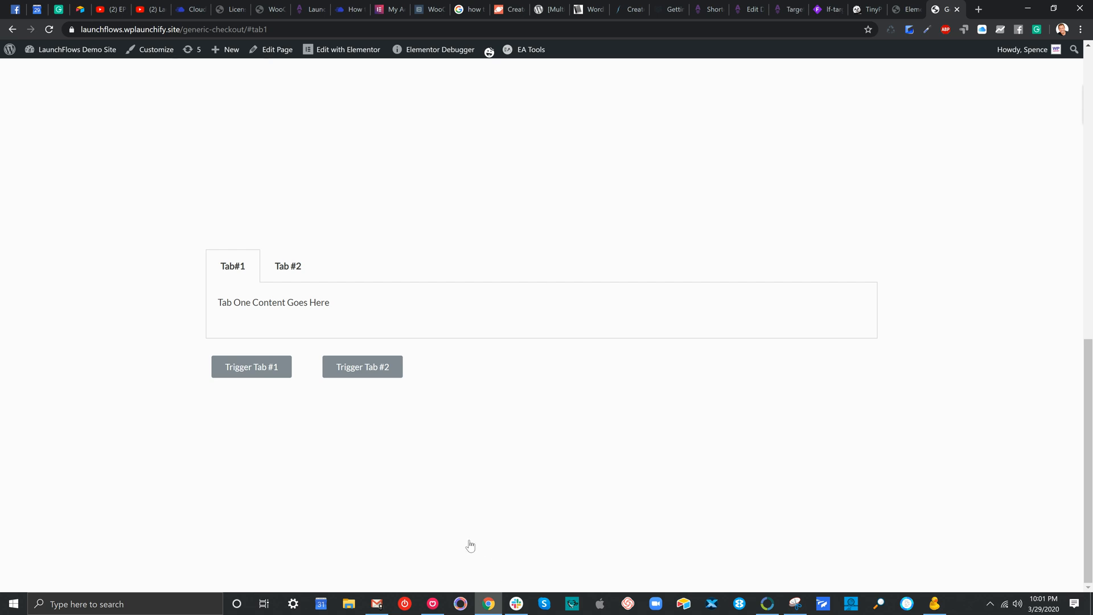
right_click(234, 269)
click(264, 396)
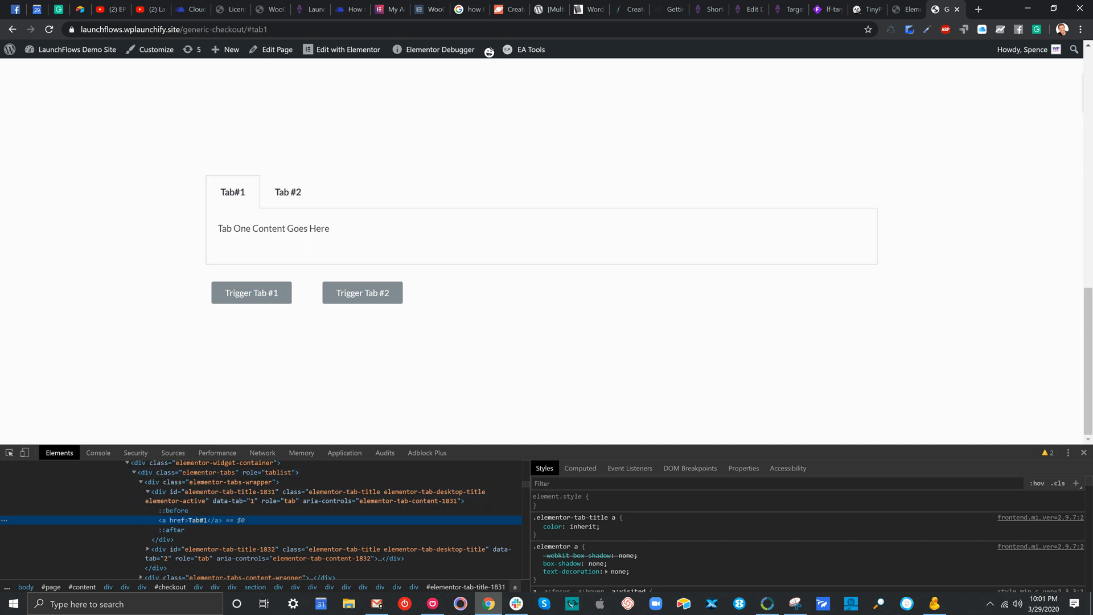
click(9, 453)
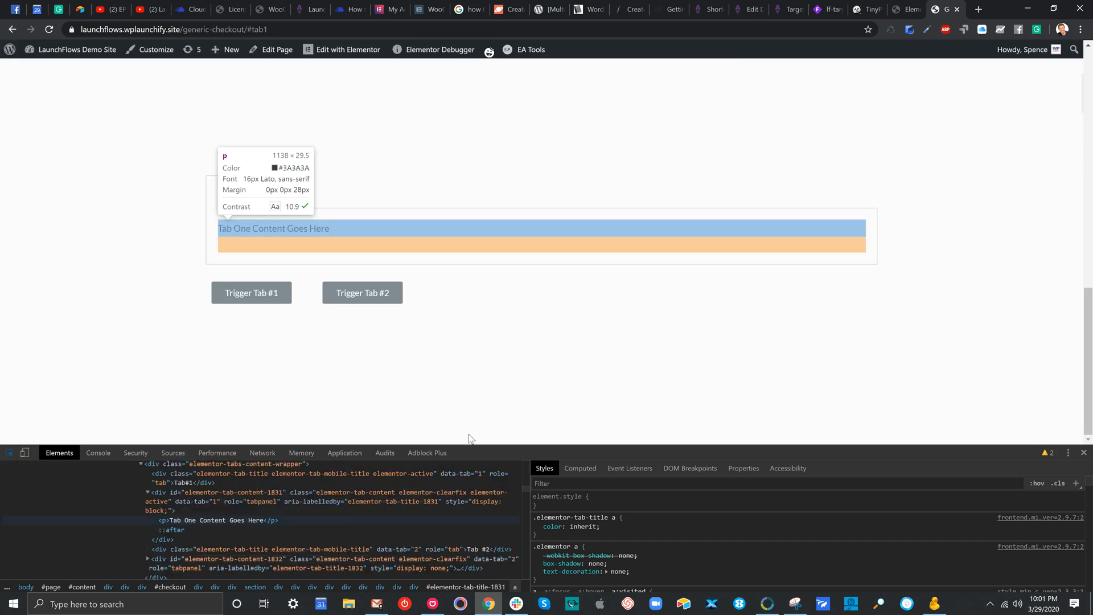
click(217, 191)
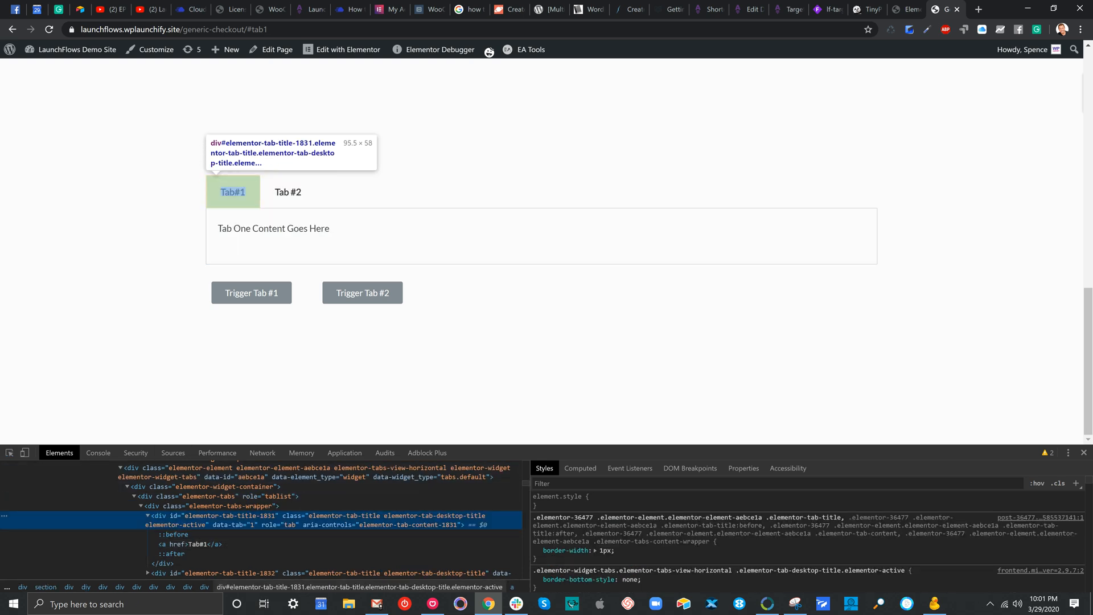
click(195, 515)
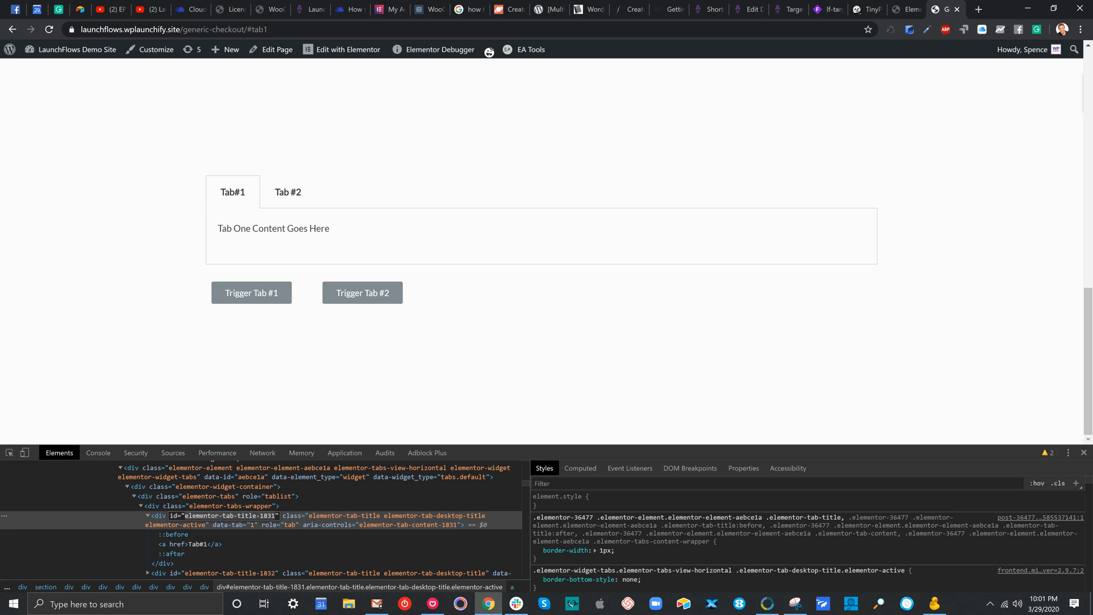
right_click(238, 516)
click(290, 414)
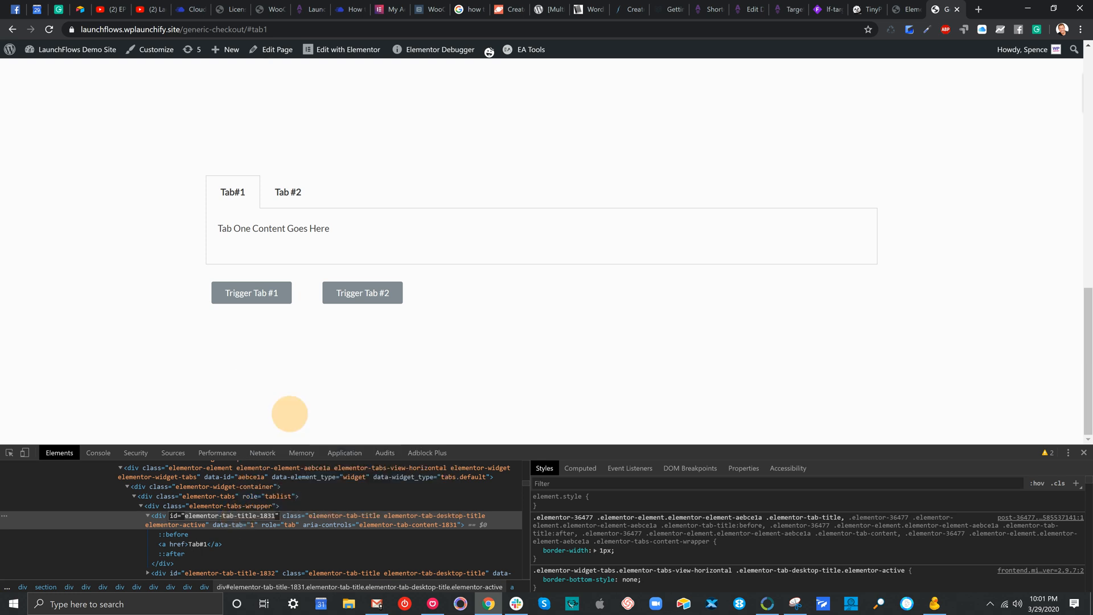
- Return to the Elementor editor, set the Trigger Tab #1 button's Button ID to elementor-tab-title-1831, and update the page
click(909, 9)
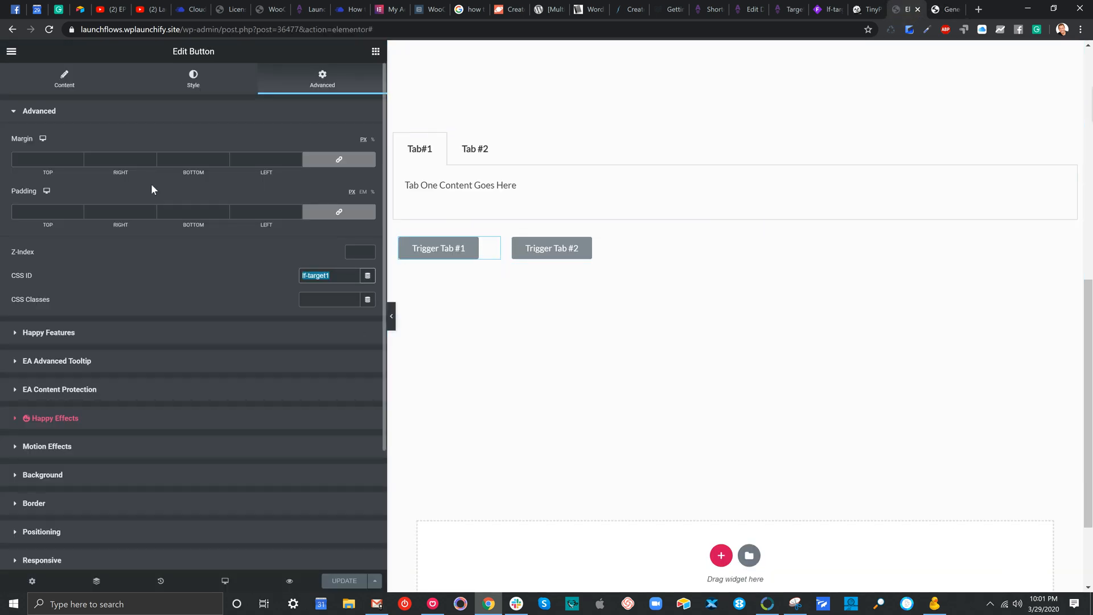
click(70, 81)
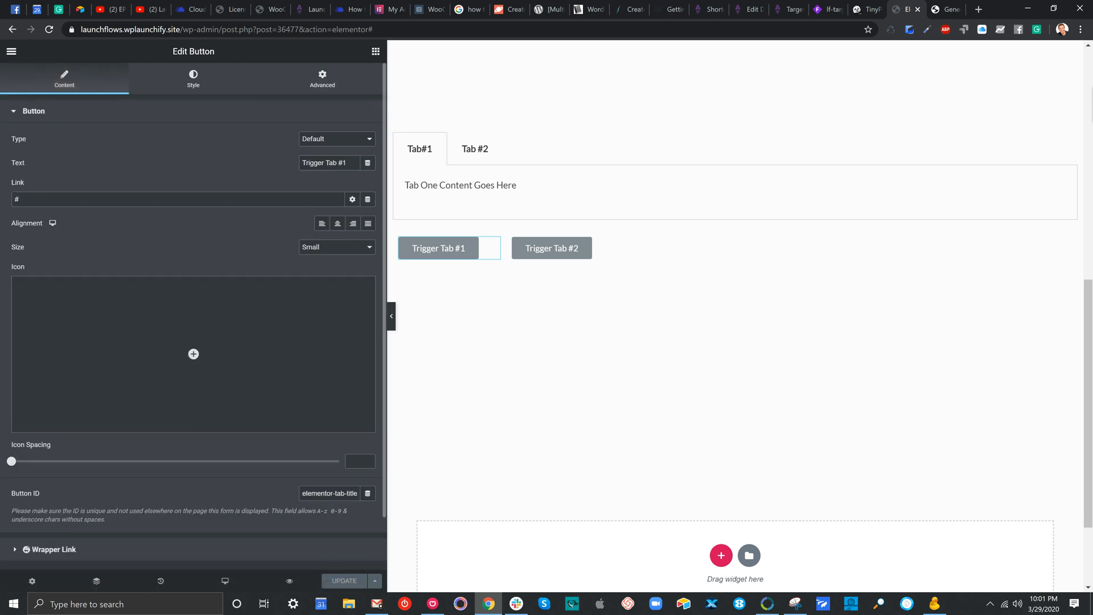
triple_click(21, 493)
drag(18, 493, 10, 492)
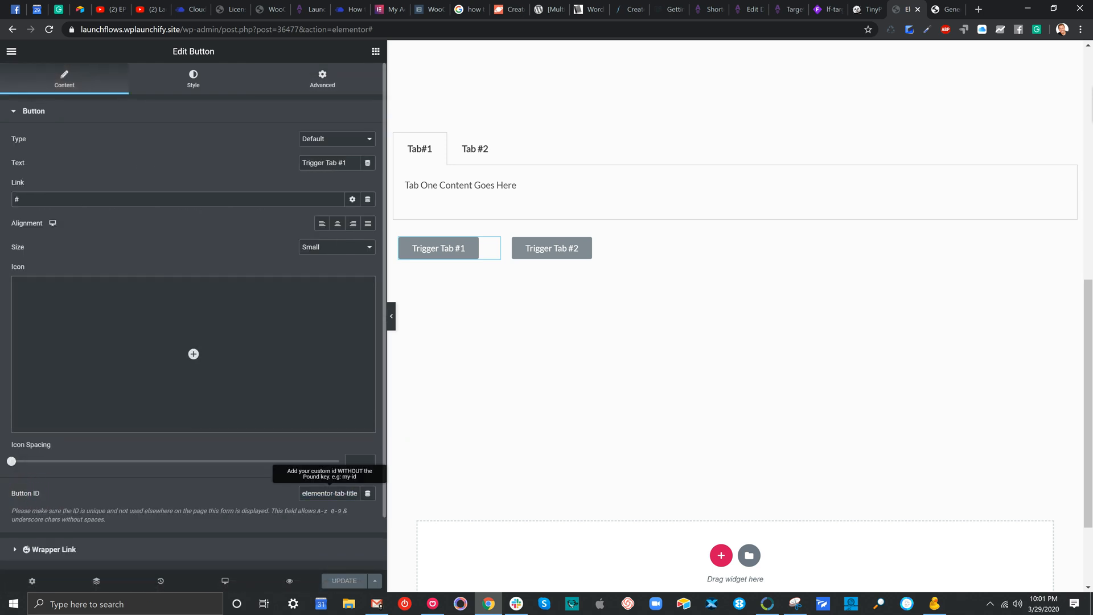
drag(303, 493, 373, 498)
key(ctrl+v)
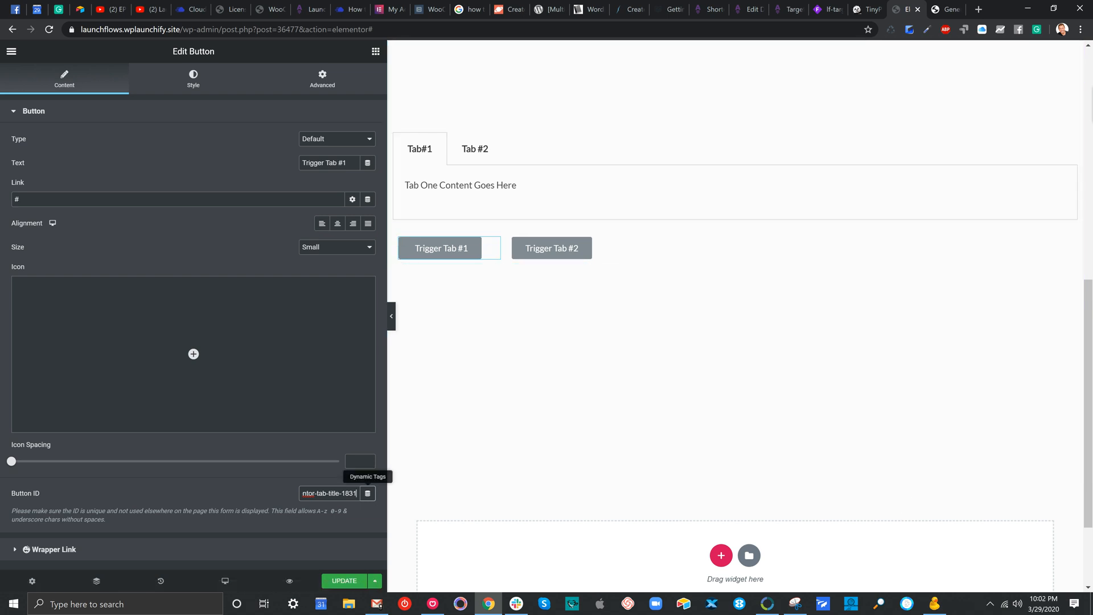
click(344, 580)
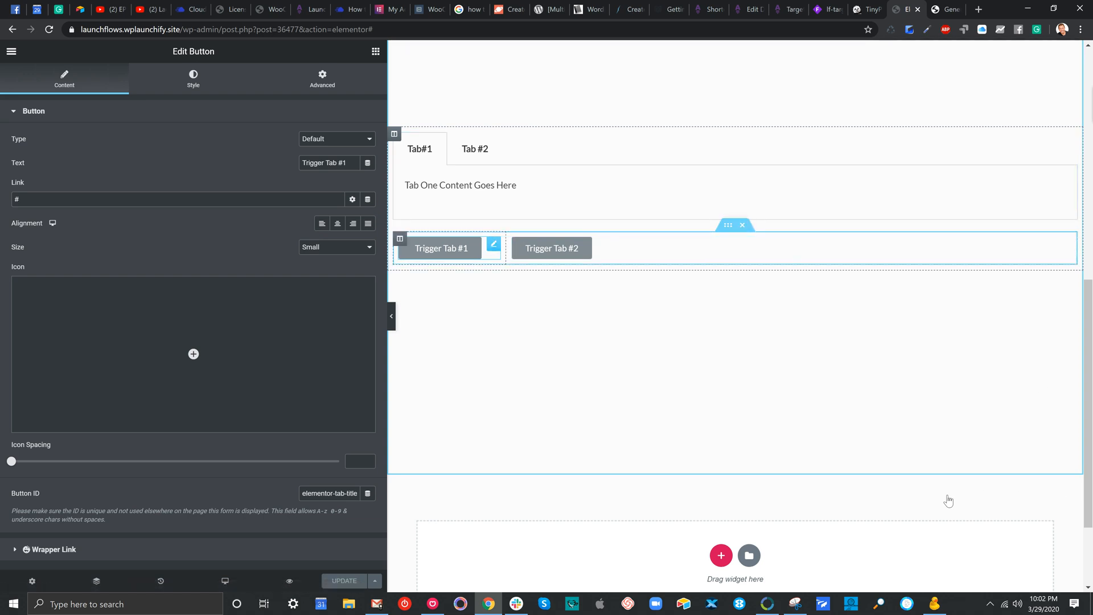
- Change the Trigger Tab #1 button's text to "Continue To Checkout..."
key(ctrl+a)
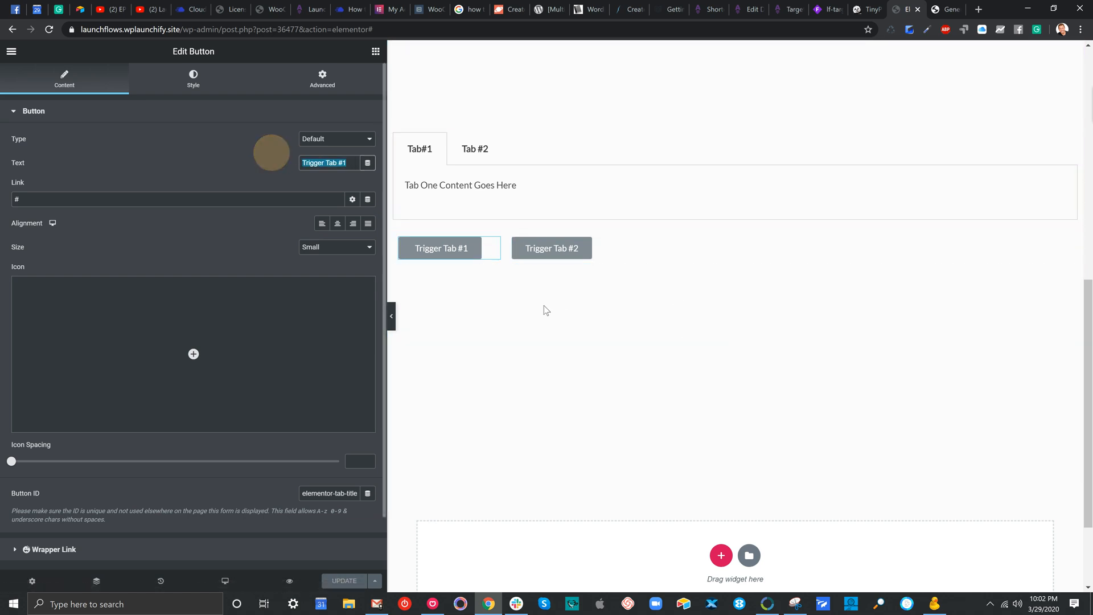
text(R)
key(BackSpace)
text(Con)
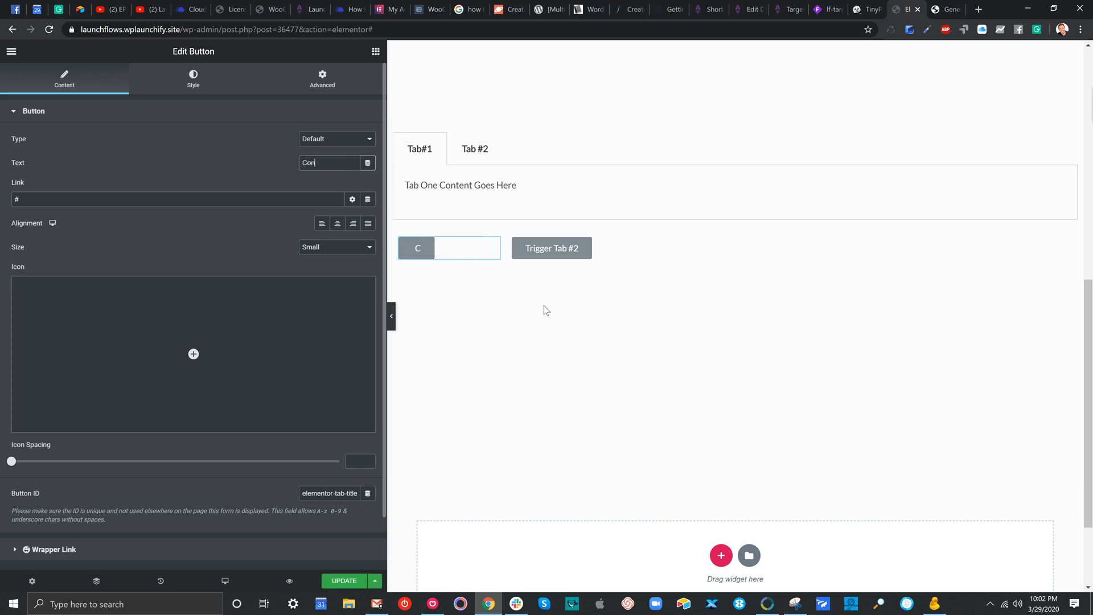
text(tinue To Checkout...)
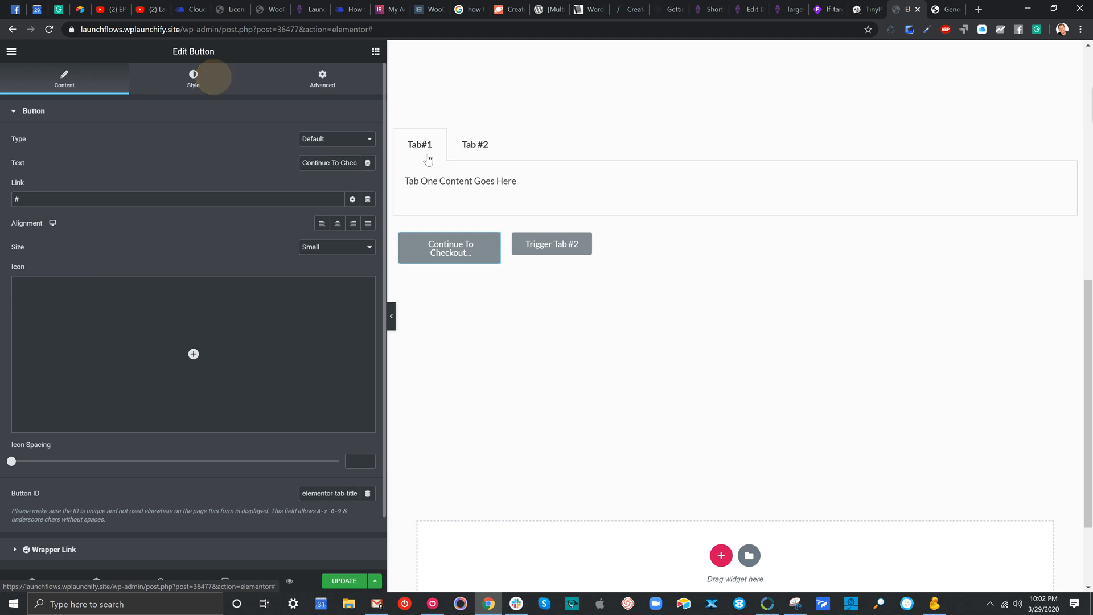
- Set the "Continue To Checkout..." button's normal text color to white
click(199, 77)
click(353, 236)
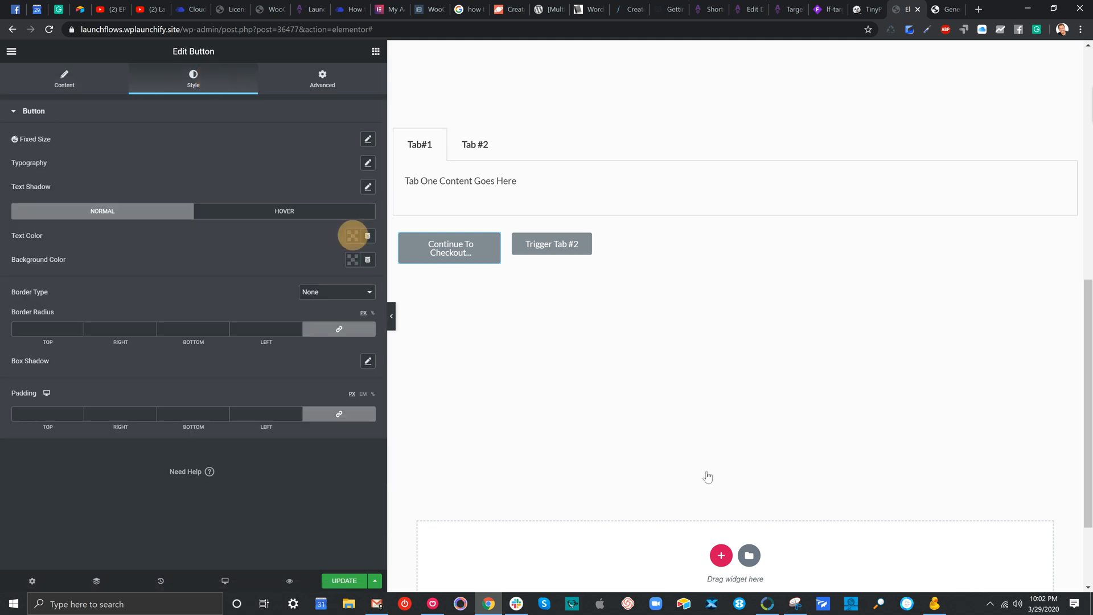
click(316, 262)
click(302, 231)
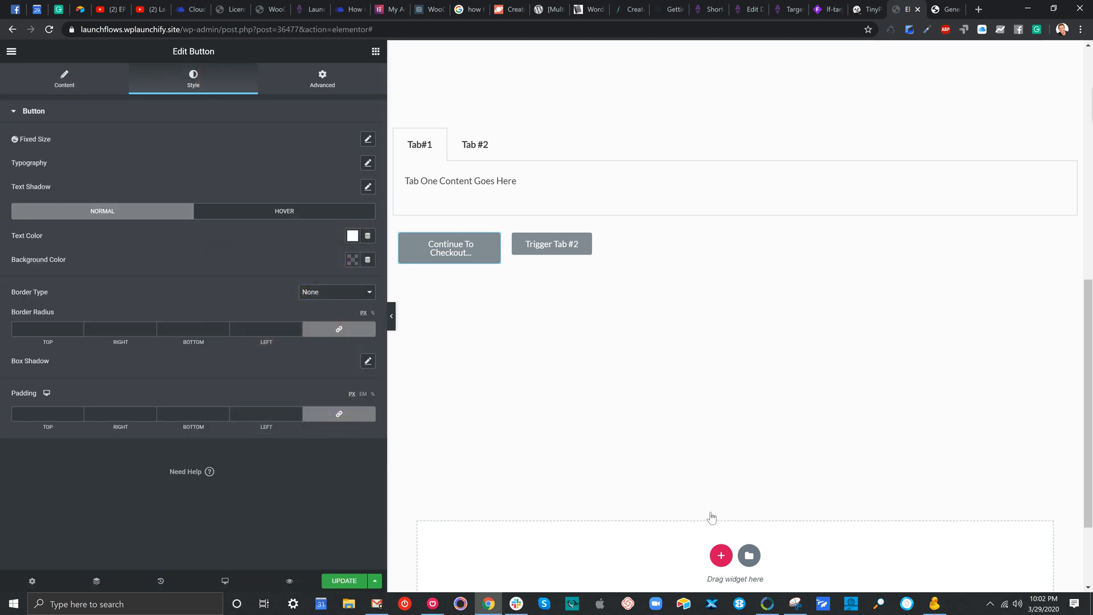
- Set the "Continue To Checkout..." button's background color to the gold #D3A924 swatch and update the page
click(354, 256)
click(301, 314)
click(532, 325)
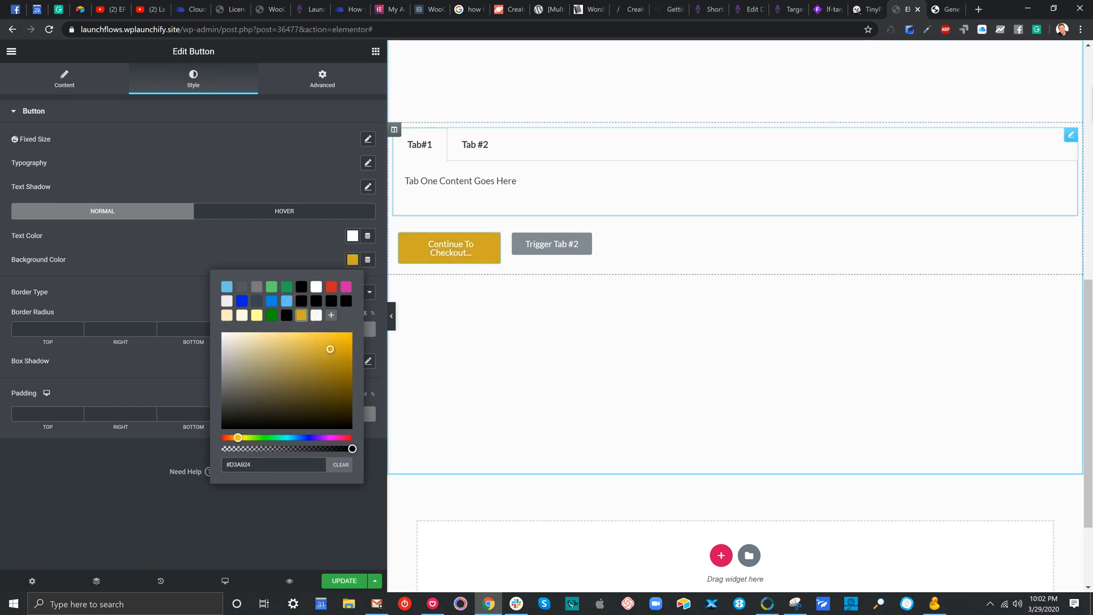
click(345, 580)
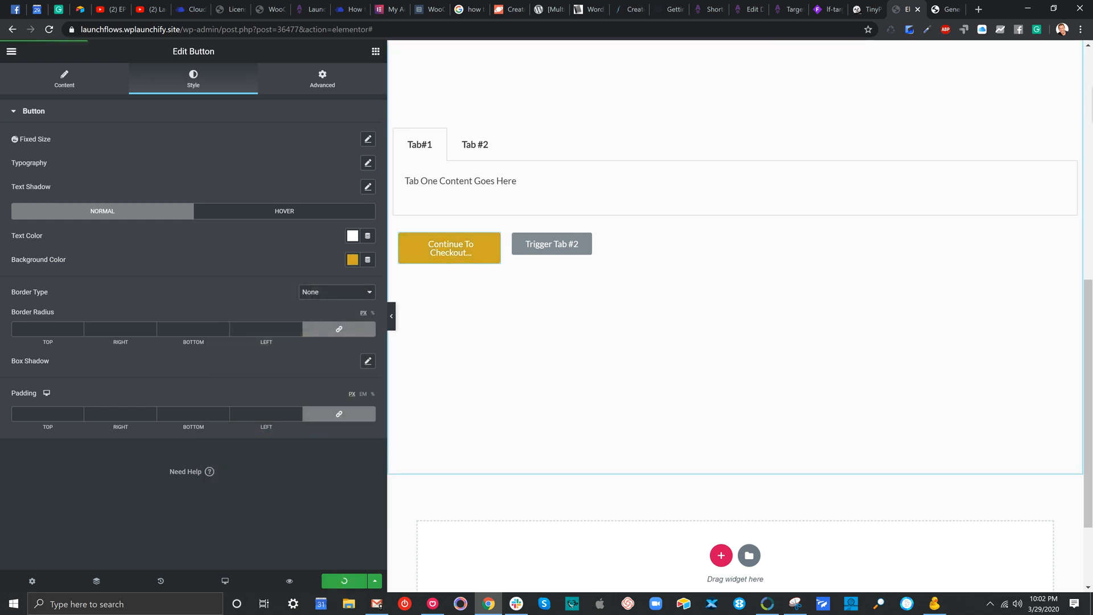
- Reload the live checkout page without the developer tools and test switching tabs with both buttons and both tab titles
click(946, 9)
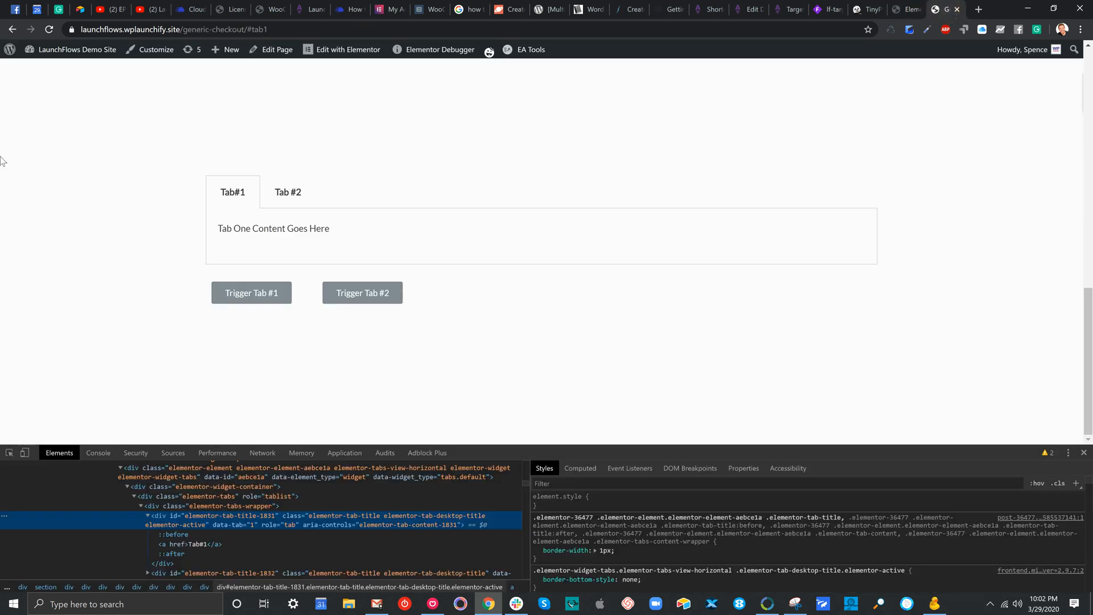
click(49, 30)
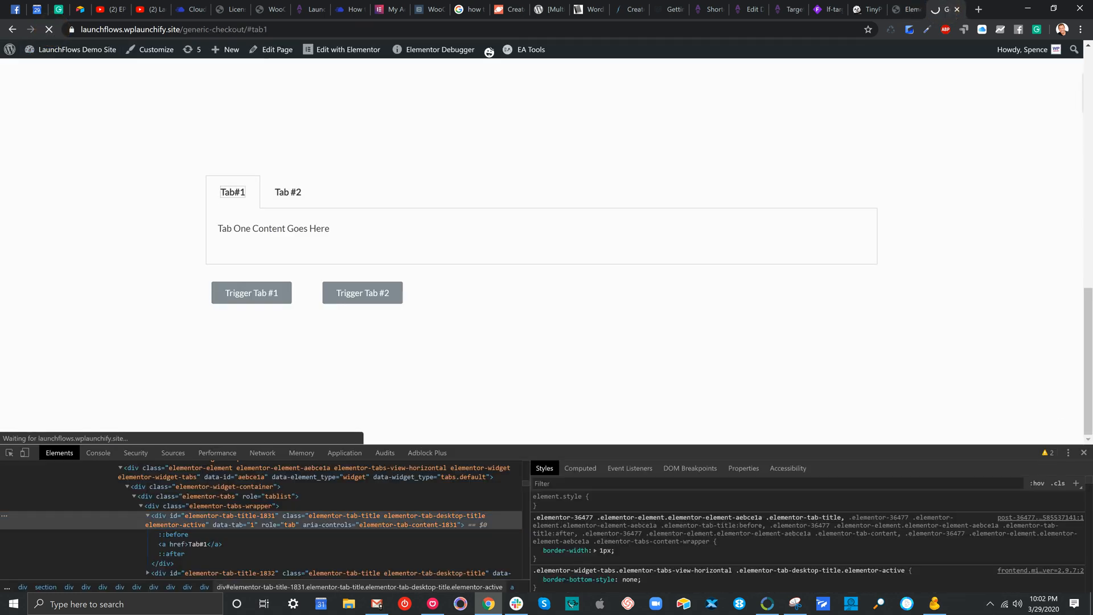
click(1084, 452)
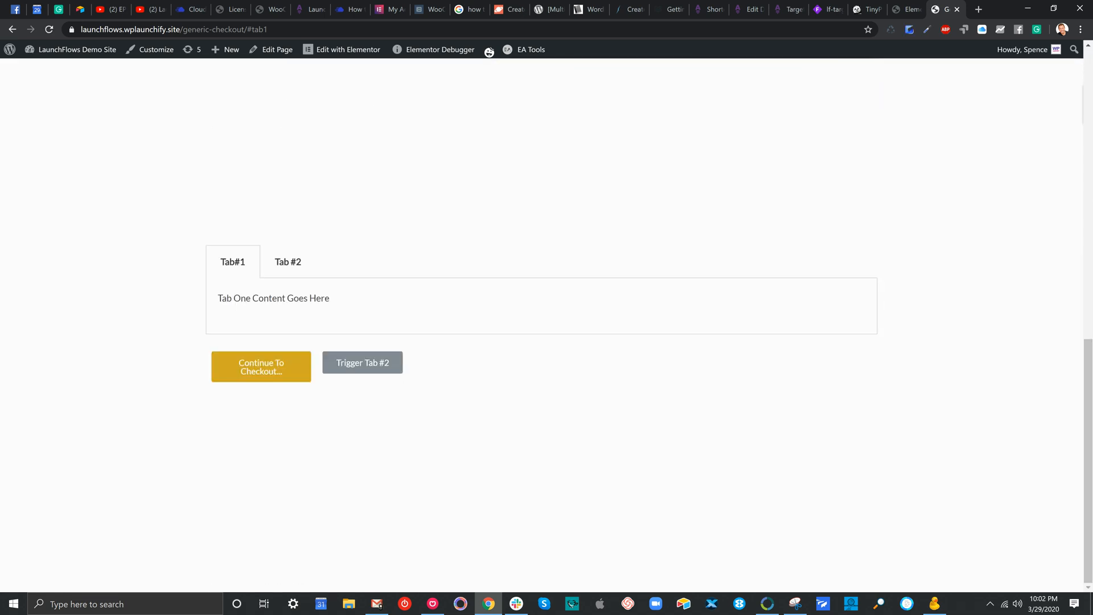
click(286, 371)
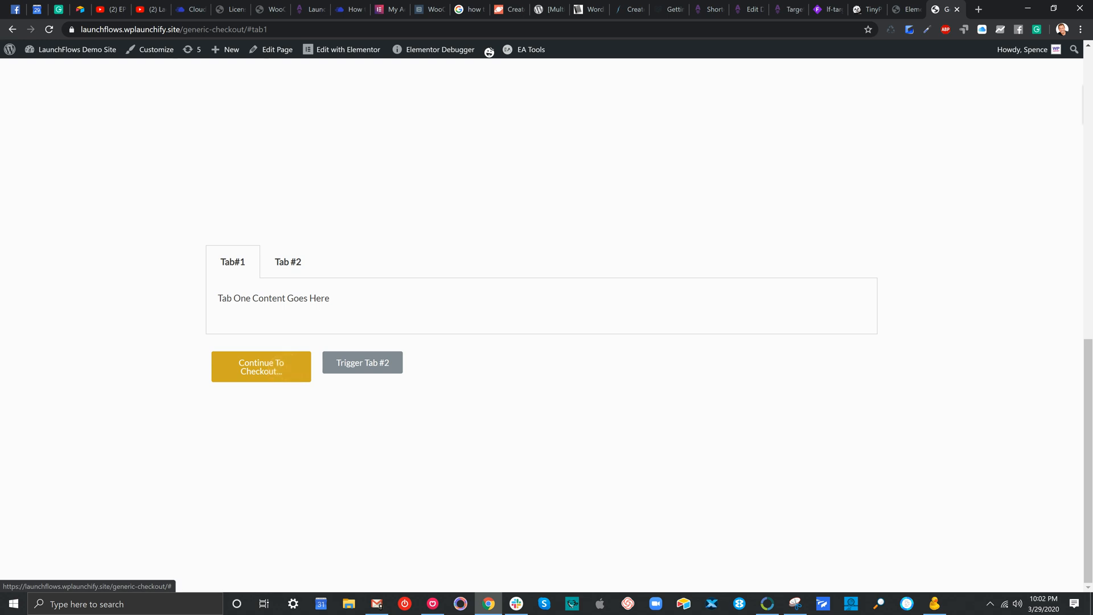
click(344, 363)
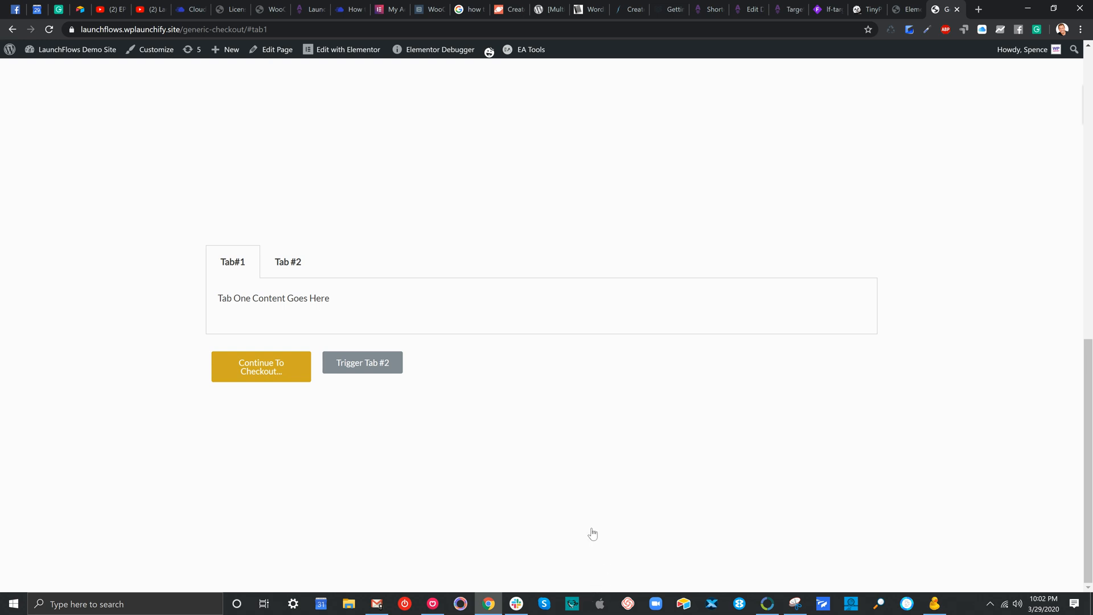
click(292, 251)
click(233, 261)
- Return to the Elementor editor, add a single-column section below the tabs, and move the "Continue To Checkout..." button into it
click(906, 9)
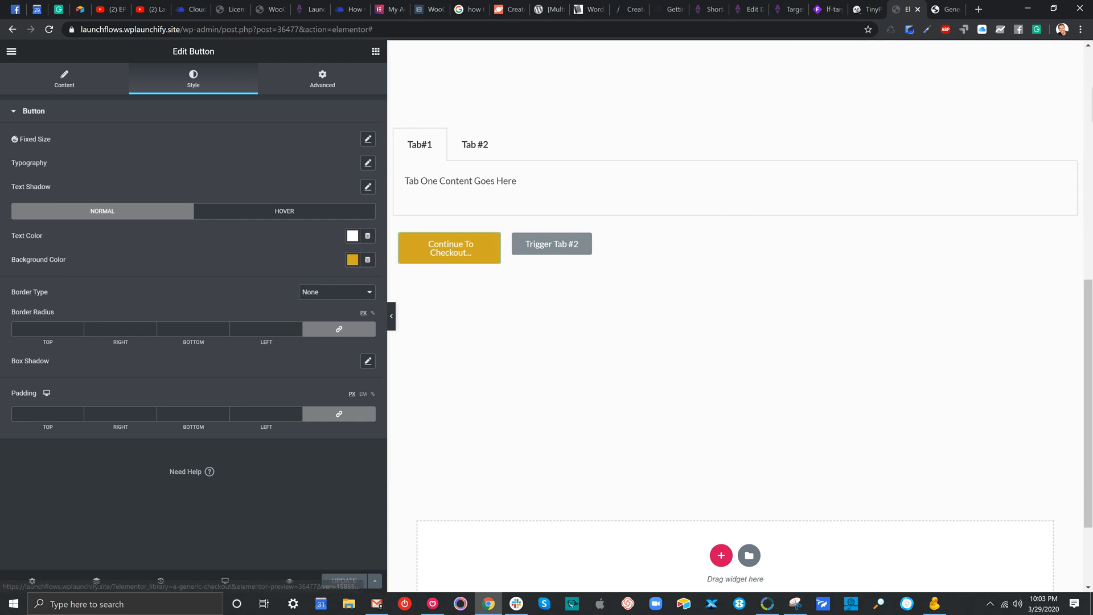
click(721, 555)
scroll(721, 556, down, 3)
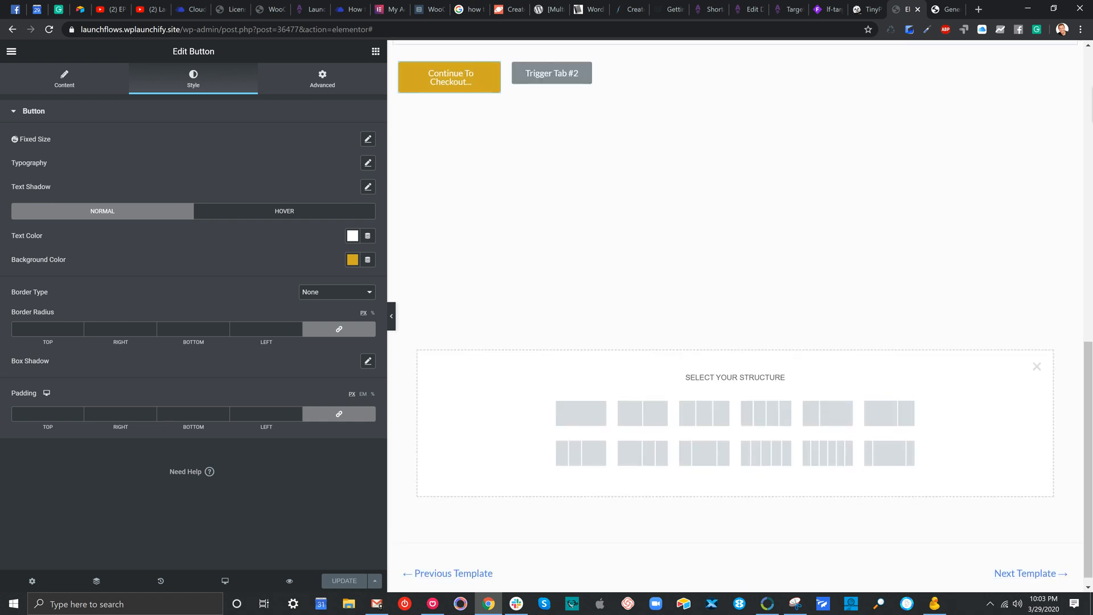
click(595, 421)
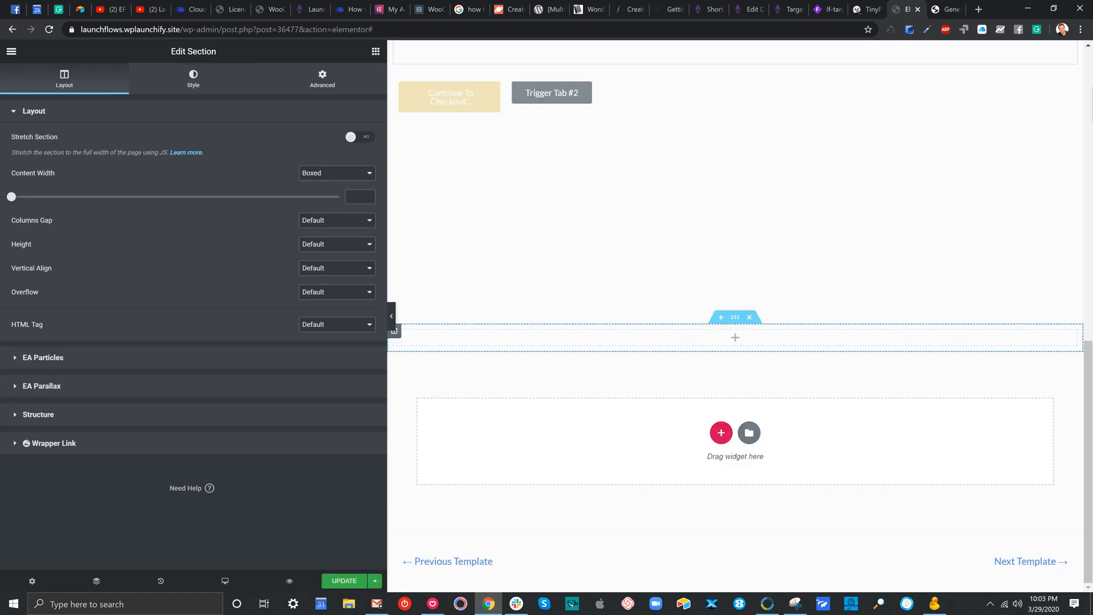
drag(484, 97, 752, 342)
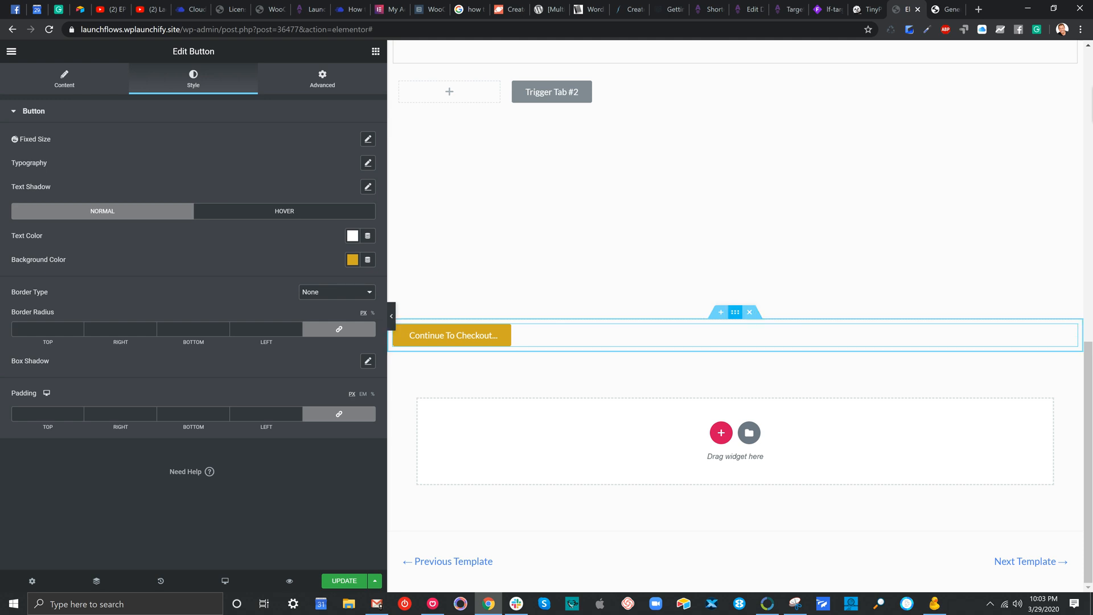
- Save the section containing the "Continue To Checkout..." button as a template named "Continue To Checkout Button" and close the library
right_click(735, 312)
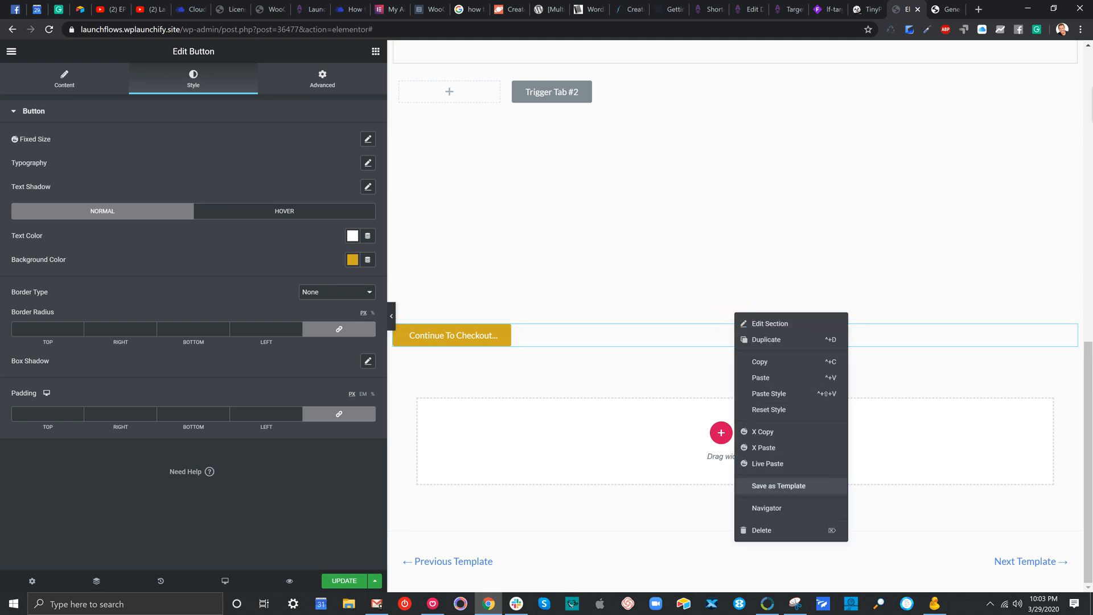
click(770, 484)
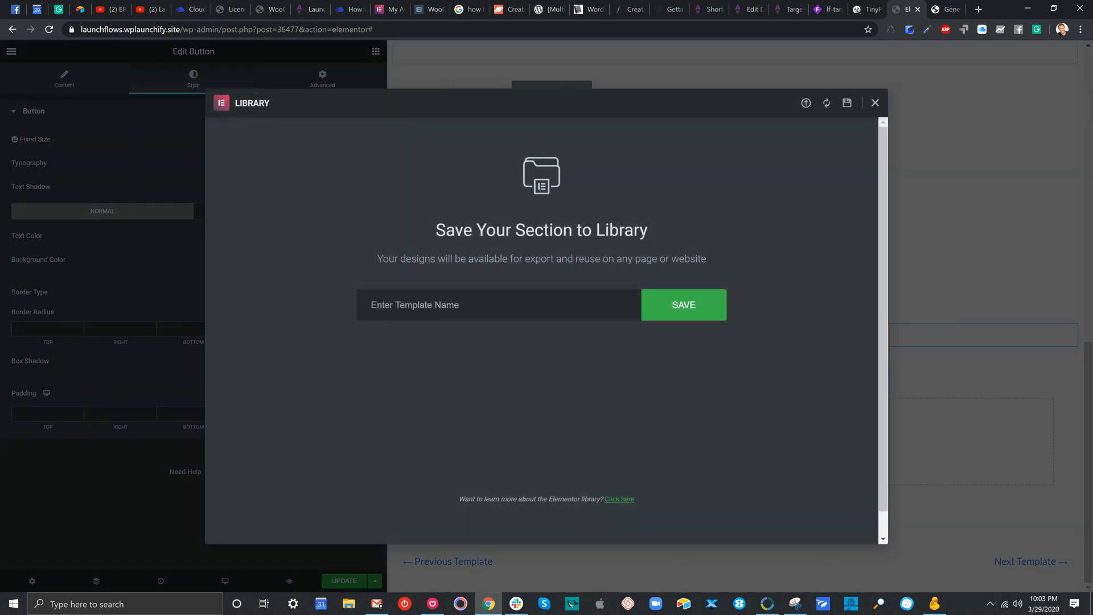
click(514, 313)
text(Continue To Checkout Button)
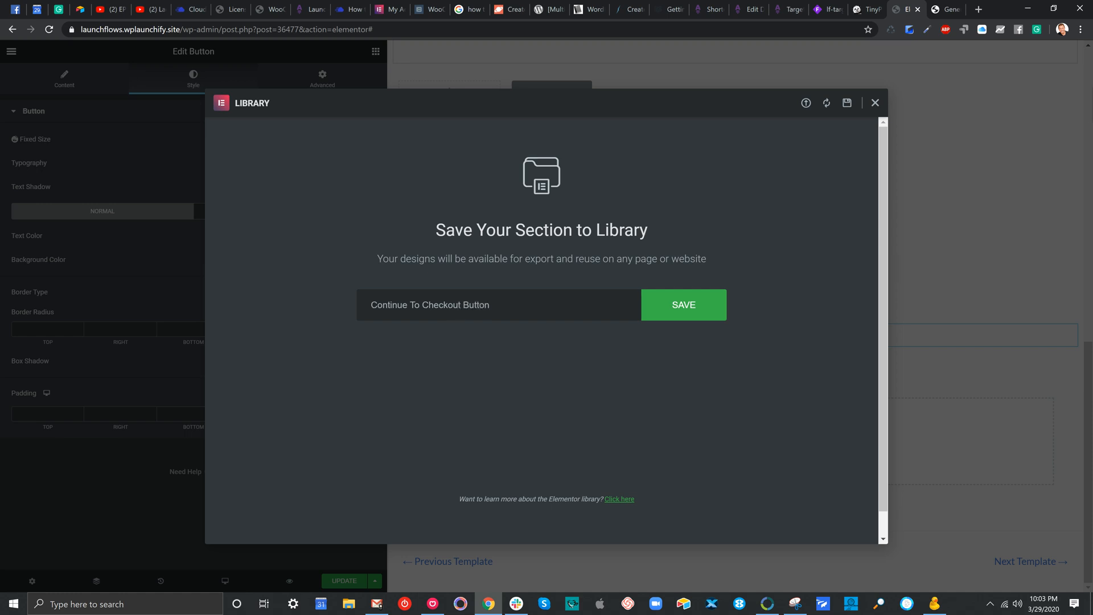
click(661, 314)
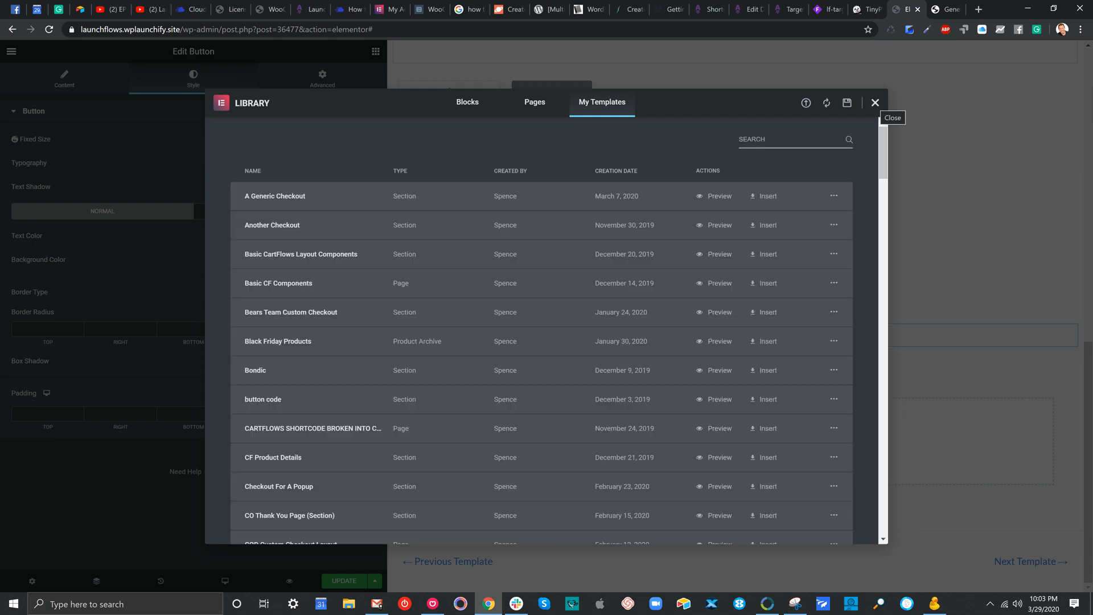
click(875, 102)
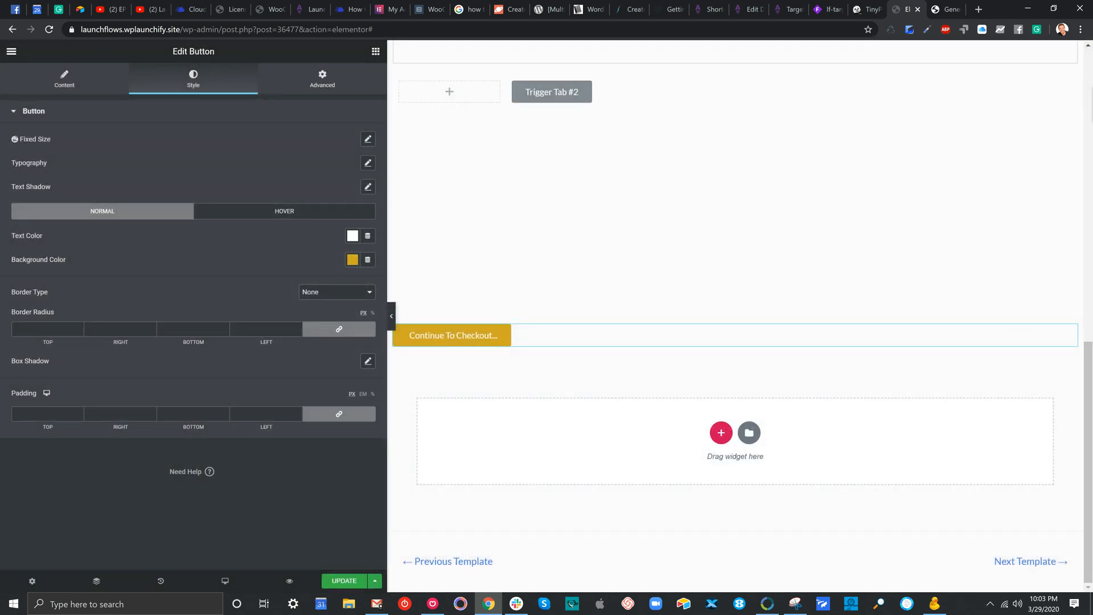
- From the live checkout page, open the WordPress dashboard in a new browser tab and show the Saved Templates list
click(946, 9)
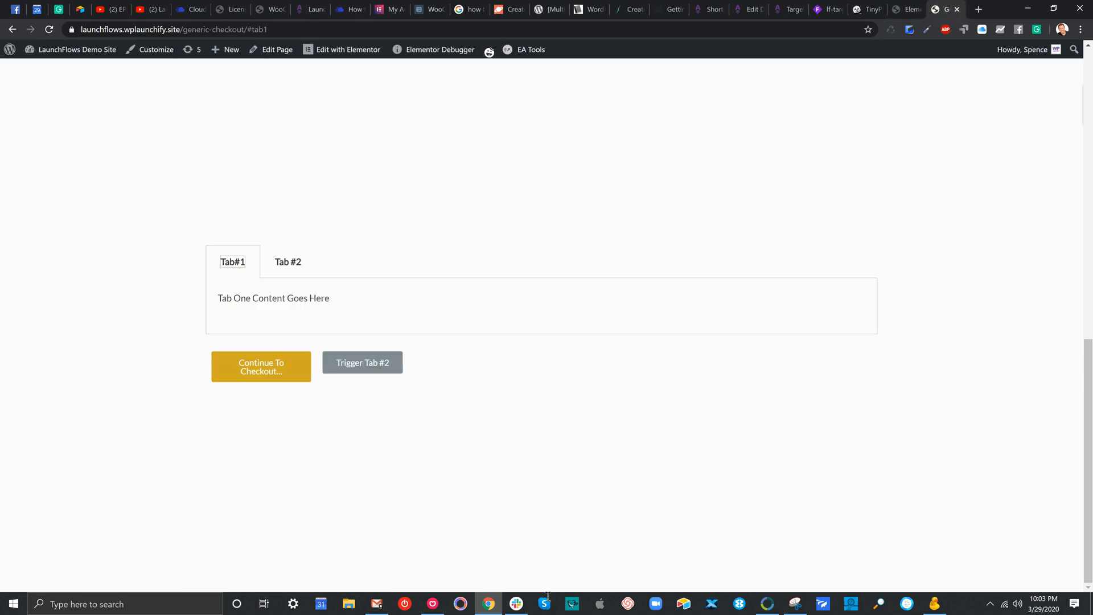
mouse_move(74, 49)
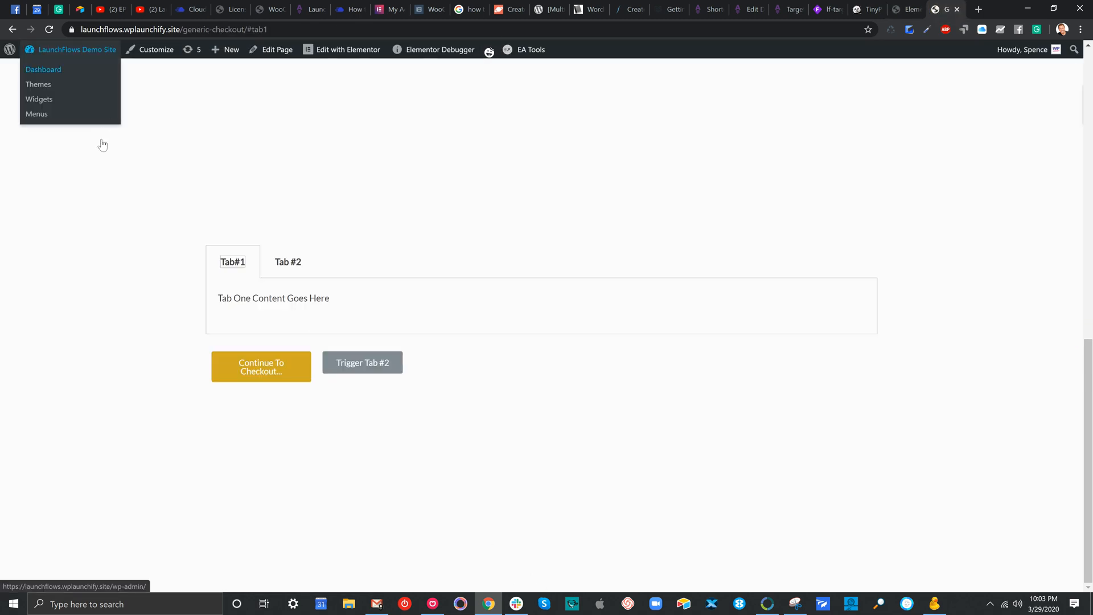
right_click(50, 69)
click(100, 78)
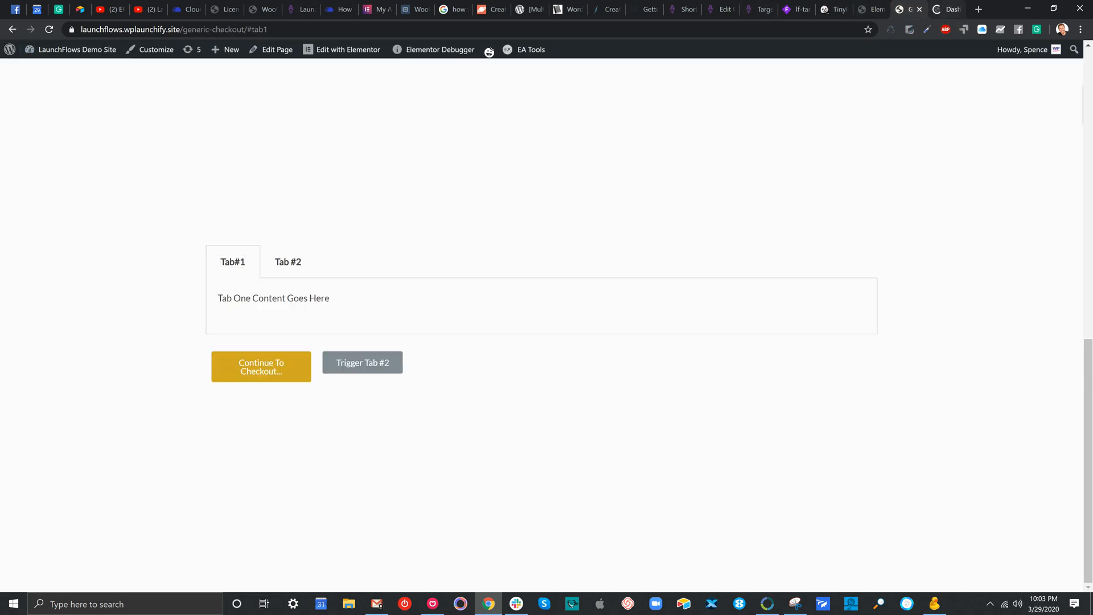
click(950, 9)
scroll(45, 342, down, 4)
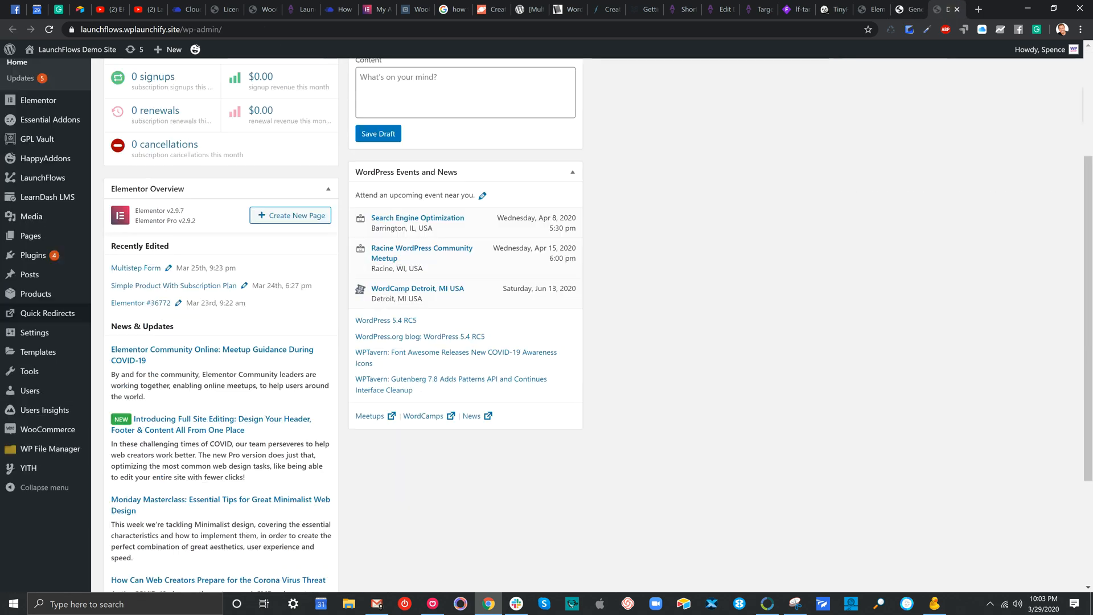
mouse_move(36, 382)
mouse_move(38, 441)
click(126, 442)
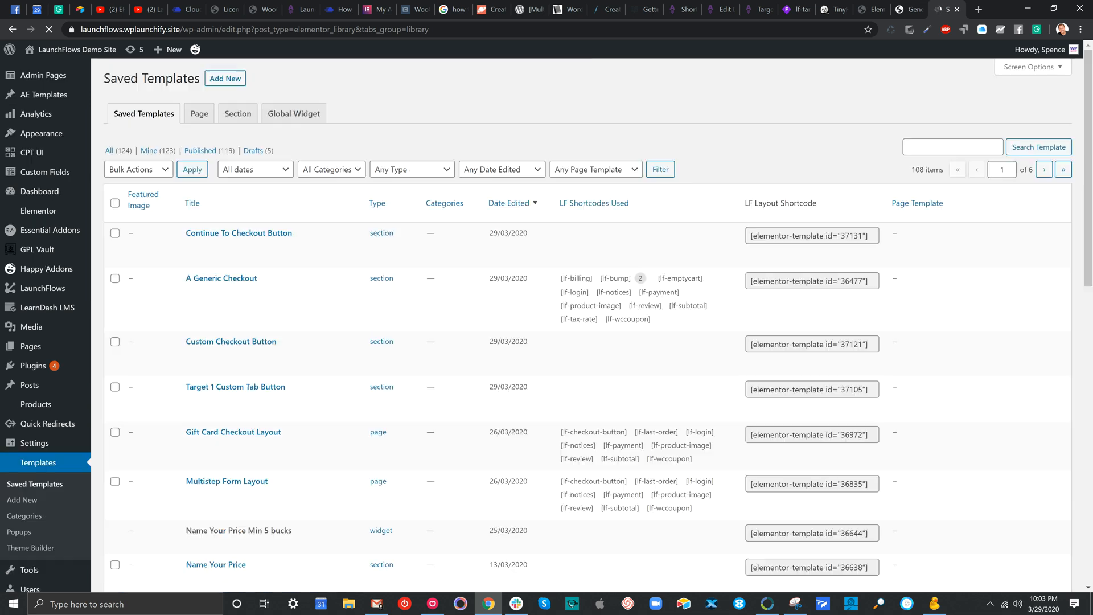
- Copy the LF Layout Shortcode of the Continue To Checkout Button template
drag(293, 256, 188, 257)
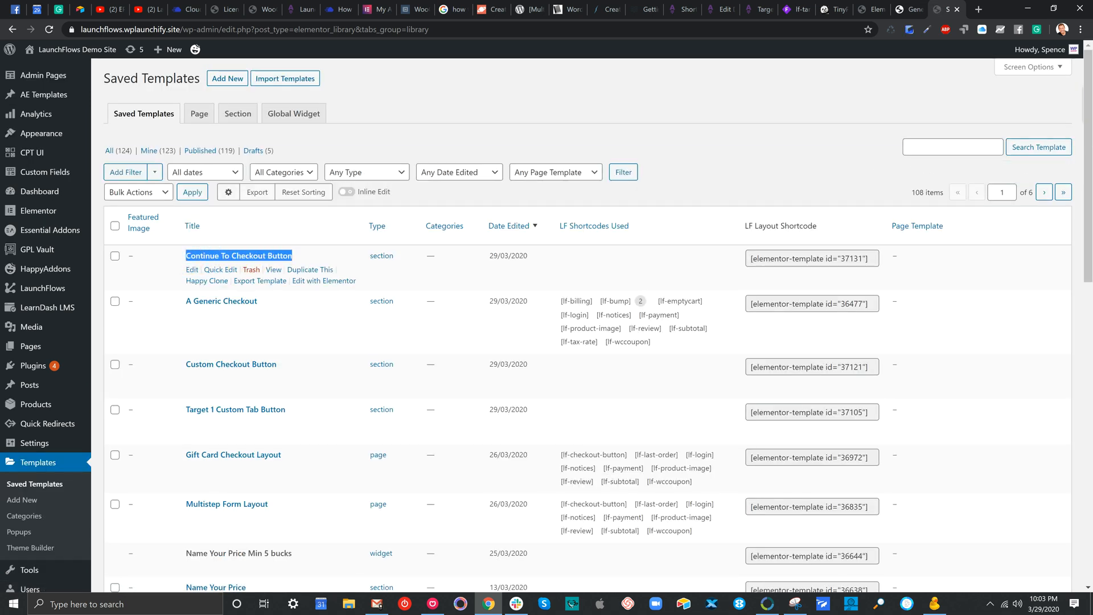
click(766, 258)
key(ctrl+c)
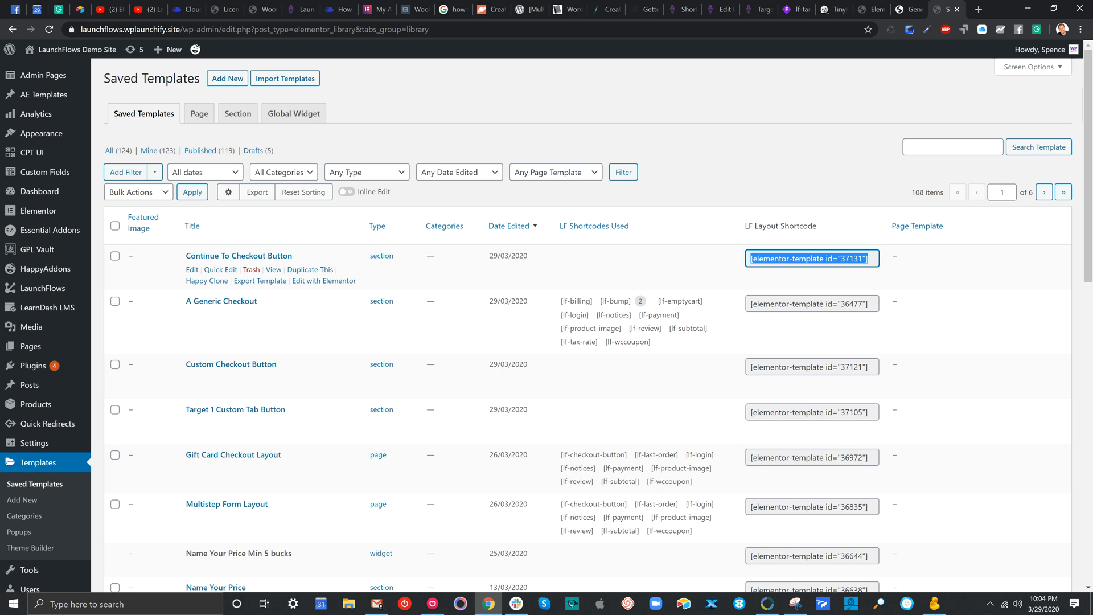
right_click(854, 258)
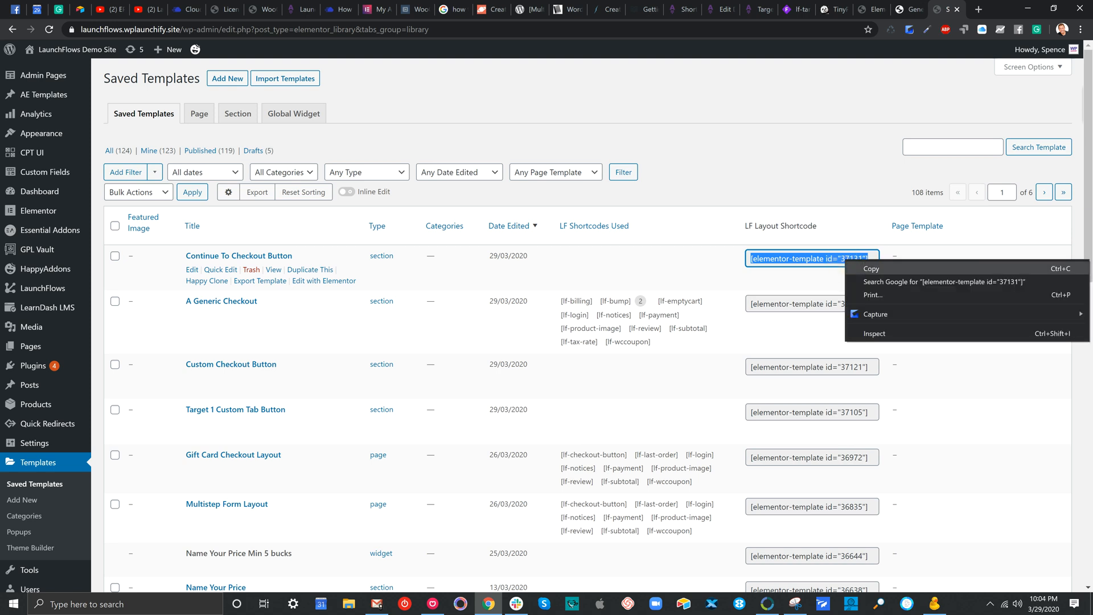
click(877, 268)
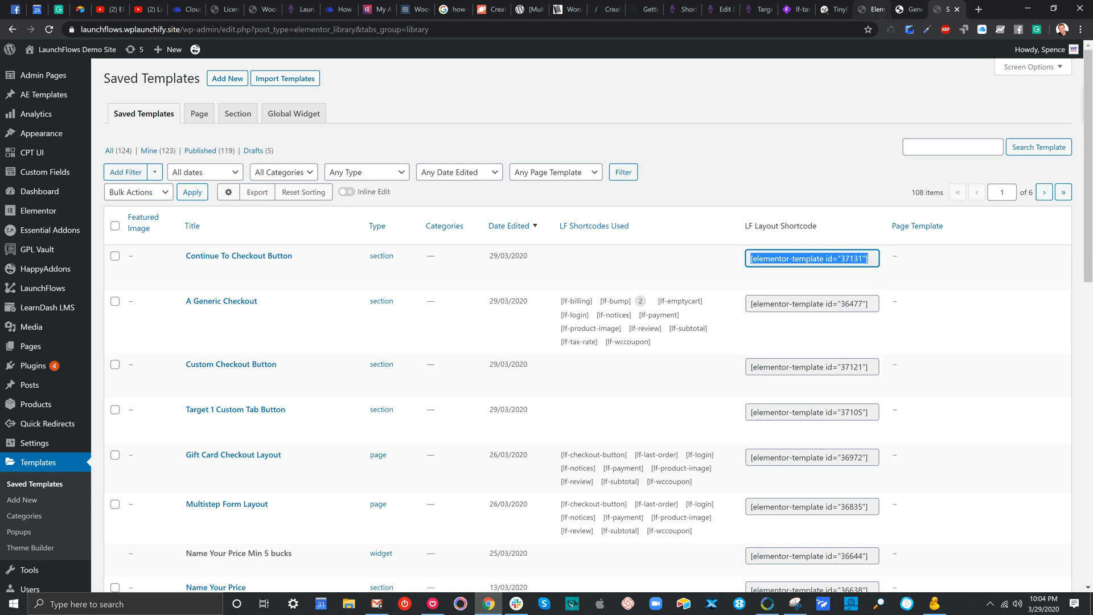
- Return to the Elementor editor and add [elementor-template id="37131"] on a new line below Tab#1's content text
click(871, 9)
scroll(857, 552, up, 5)
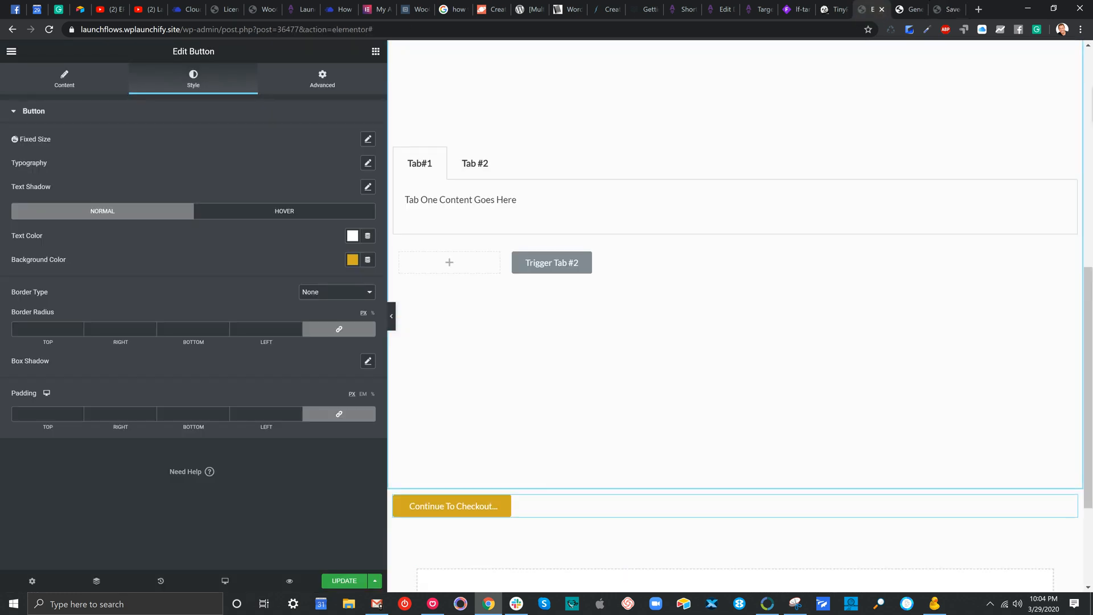
click(419, 278)
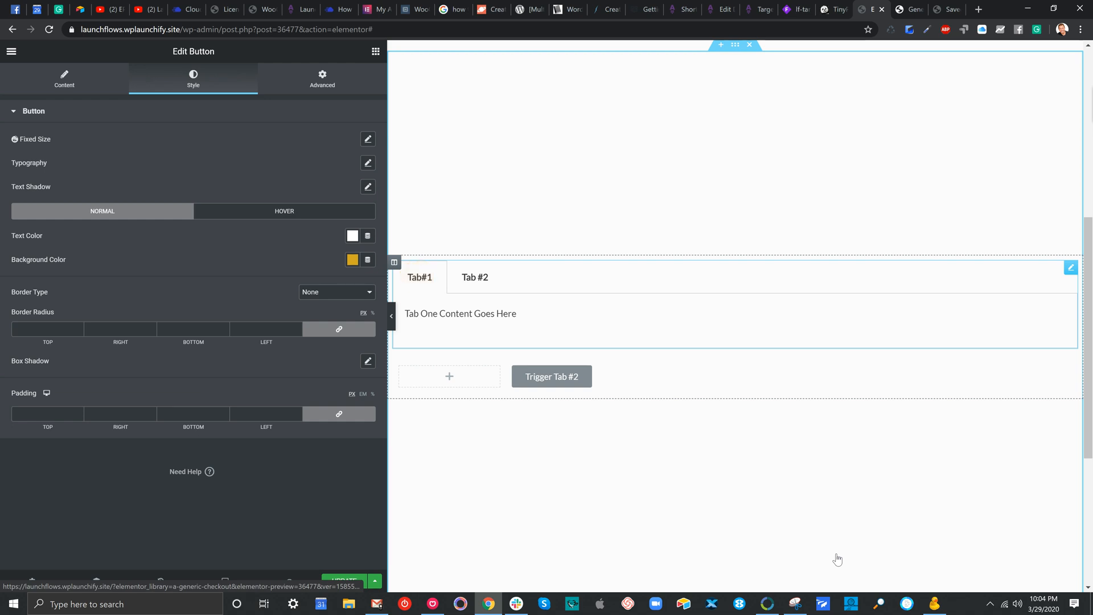
click(174, 156)
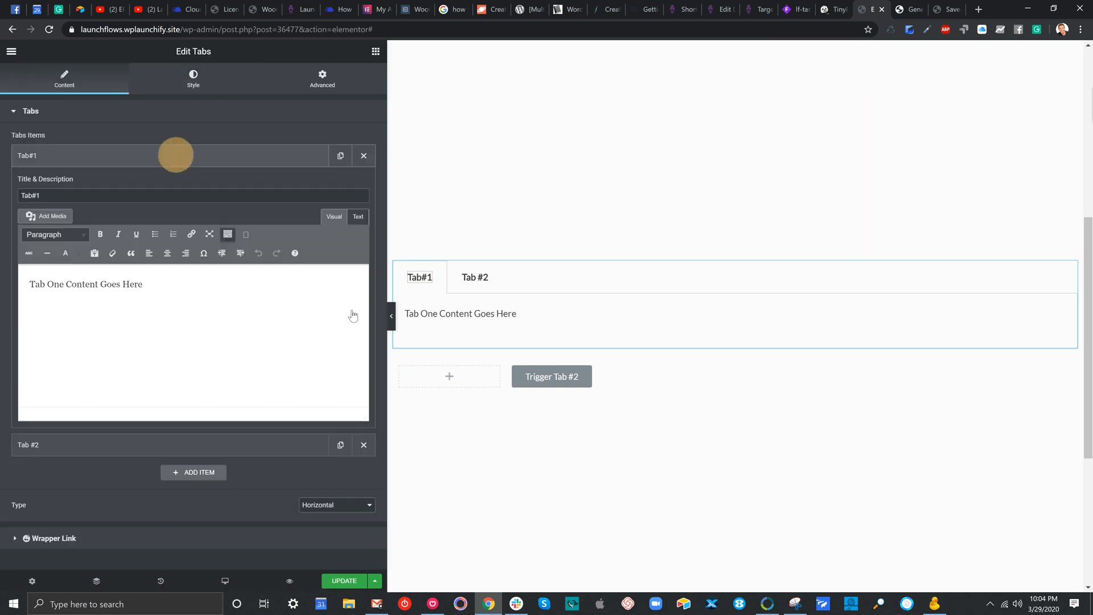
click(151, 283)
key(Return)
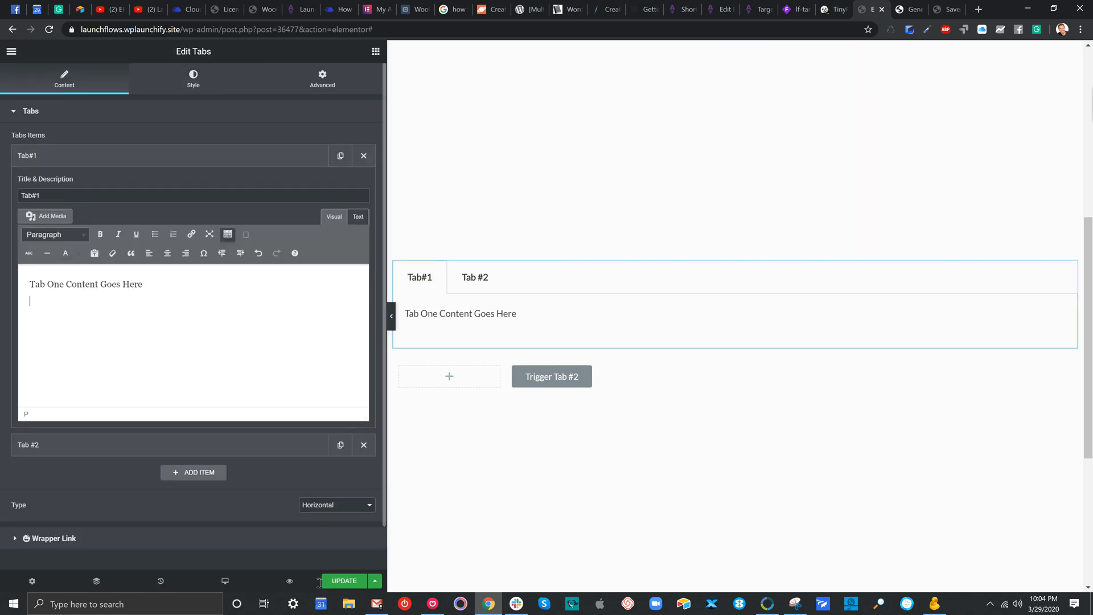
key(ctrl+v)
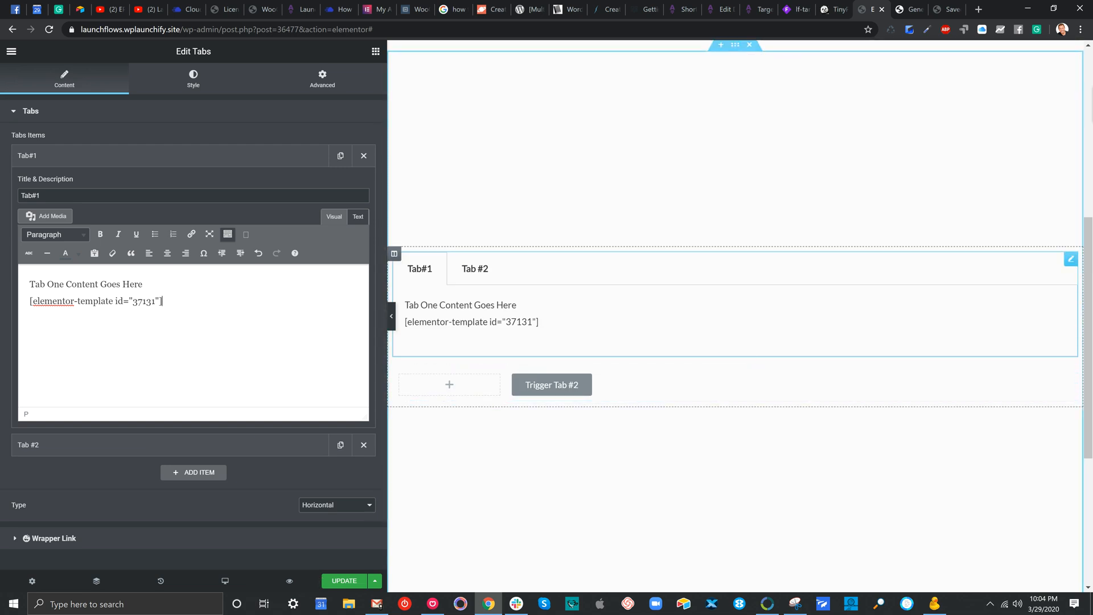
- Delete the separate section holding the "Continue To Checkout..." button and update the page
scroll(734, 330, down, 5)
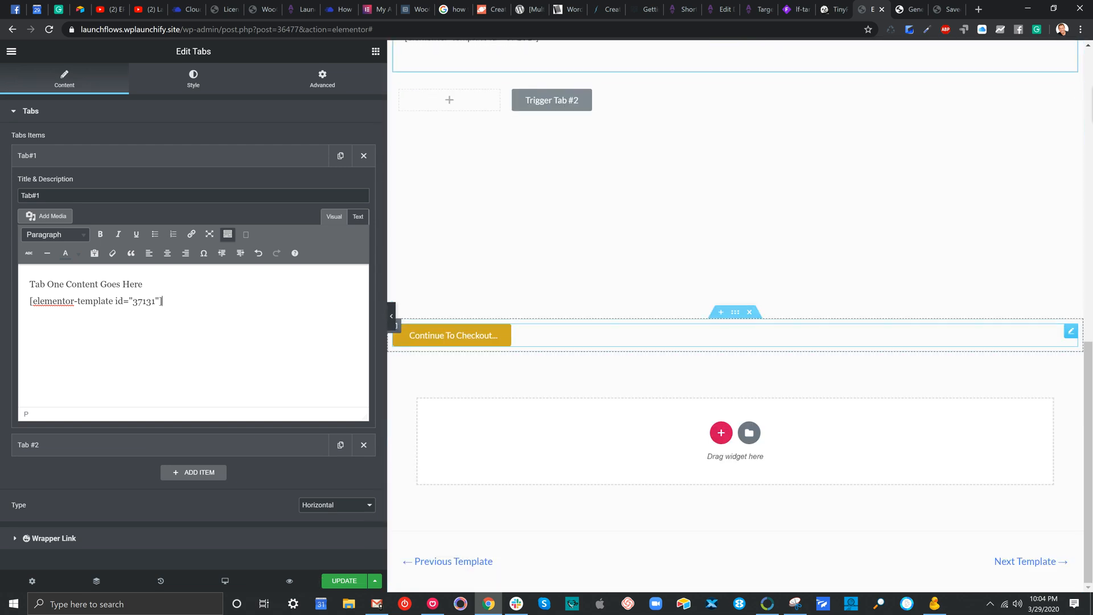
click(750, 312)
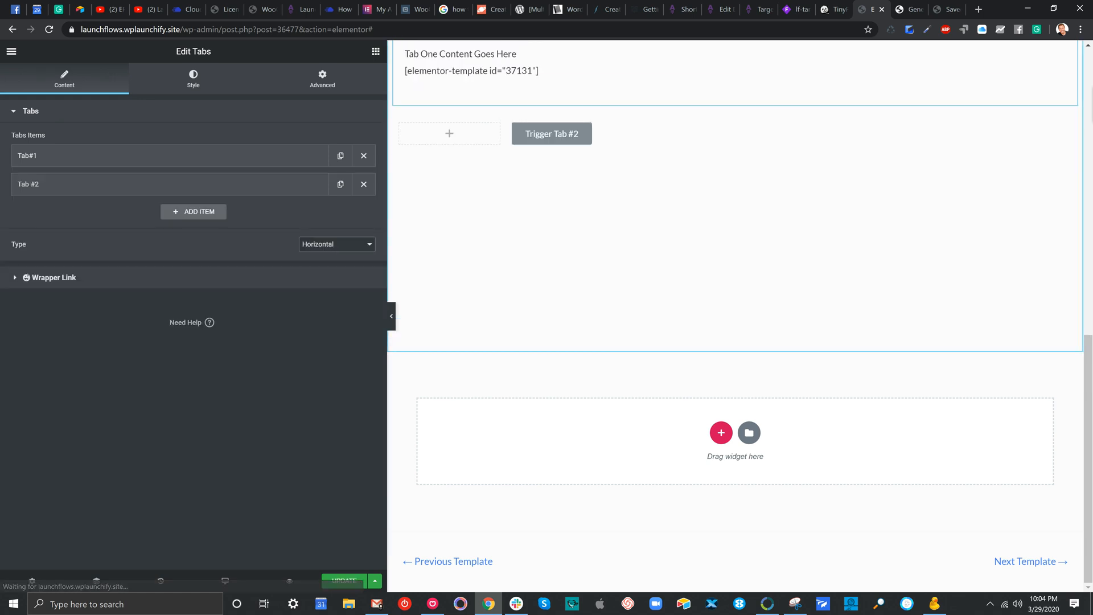
scroll(996, 447, up, 3)
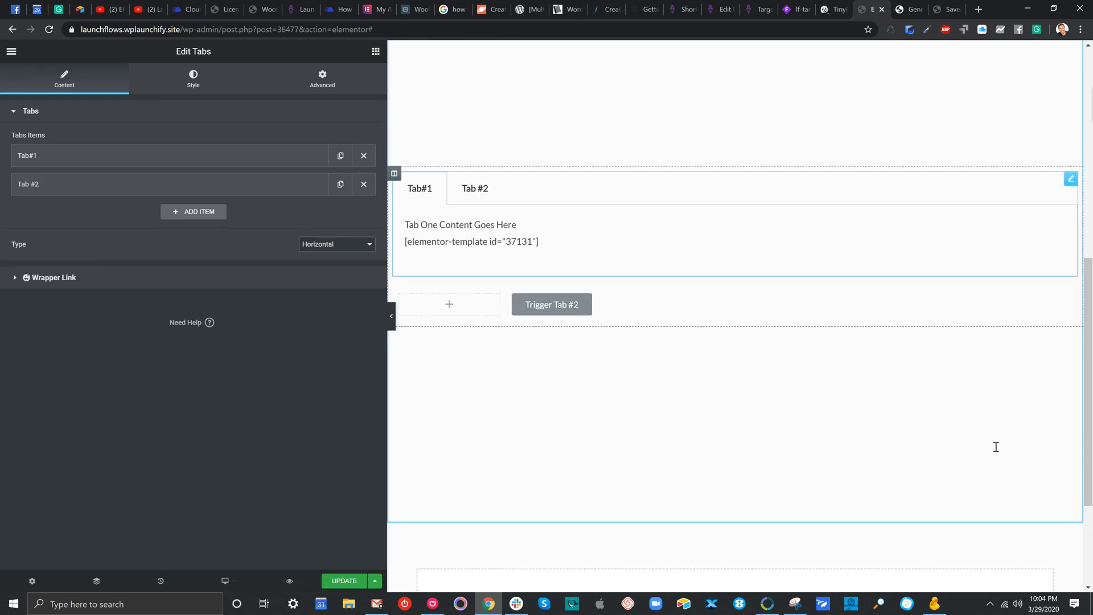
click(337, 580)
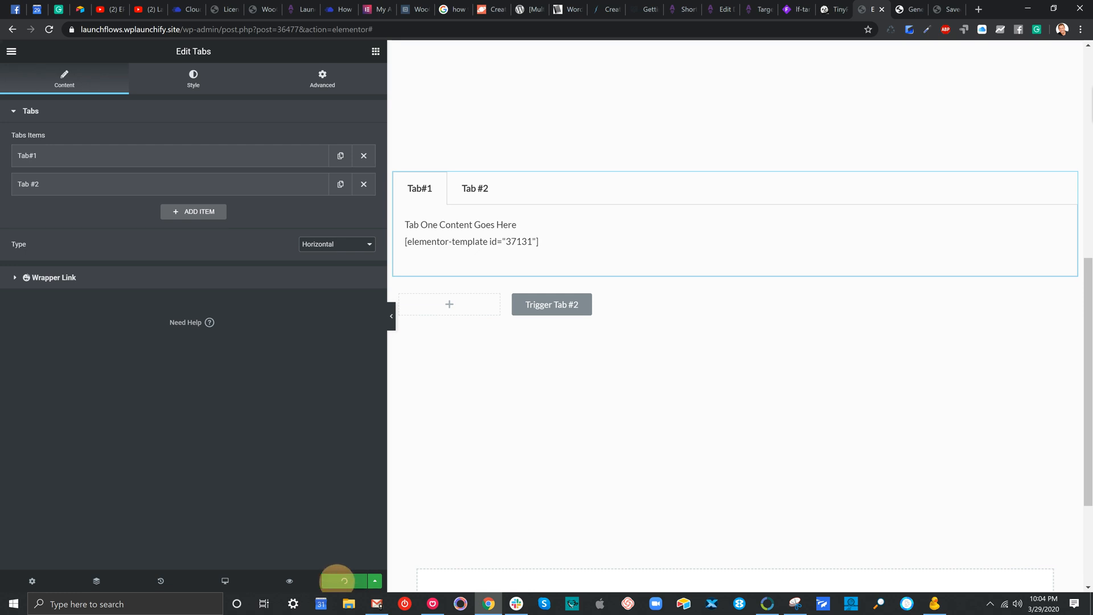
- Reload the live generic checkout page and inspect the Tab #2 title in the developer tools
click(912, 9)
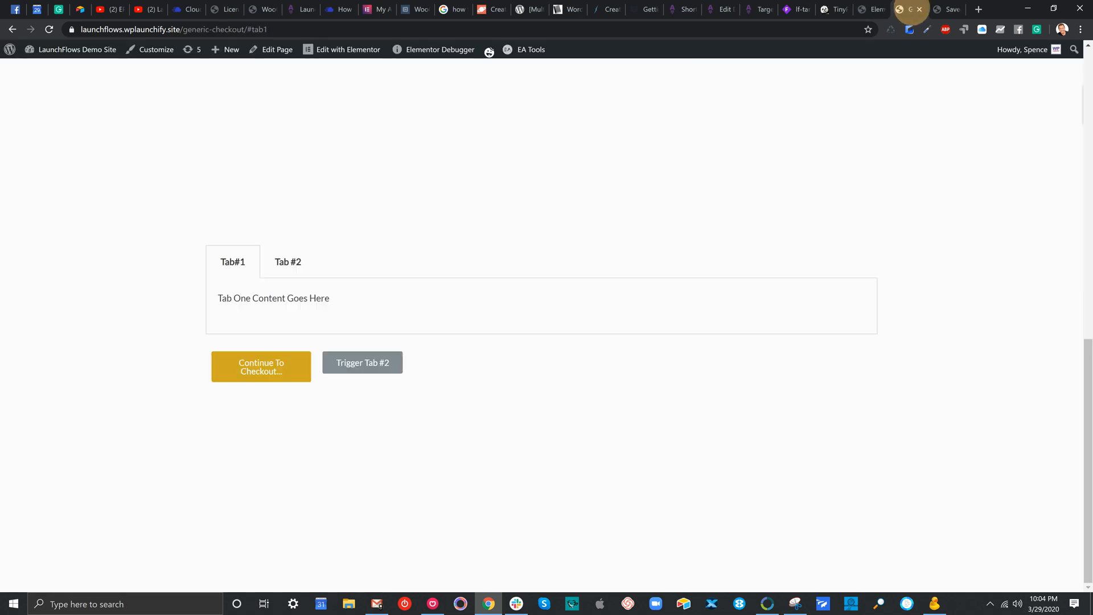
click(49, 29)
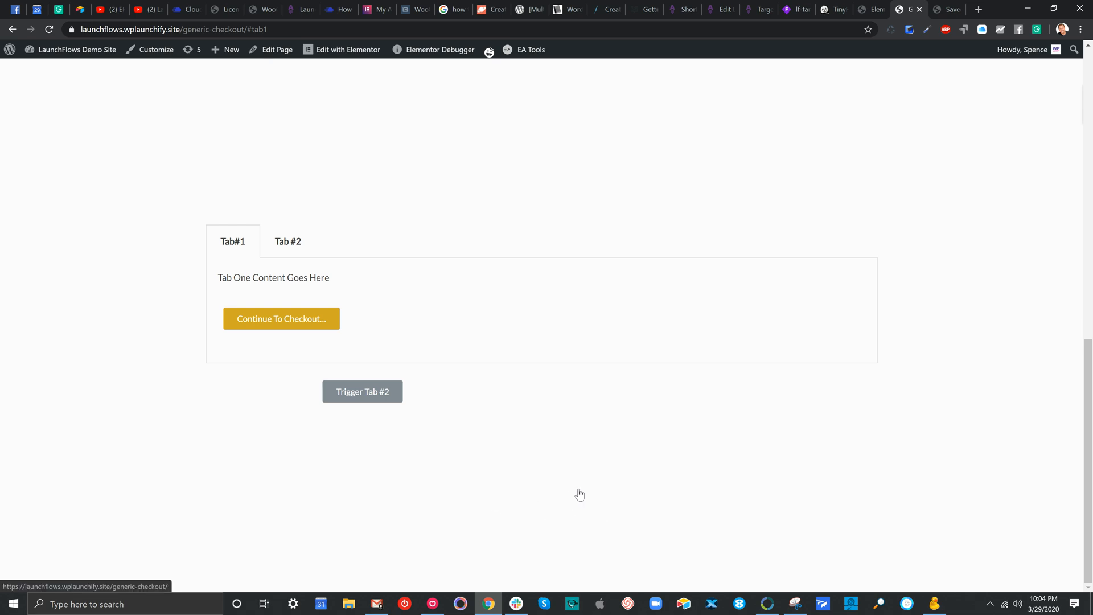
right_click(288, 239)
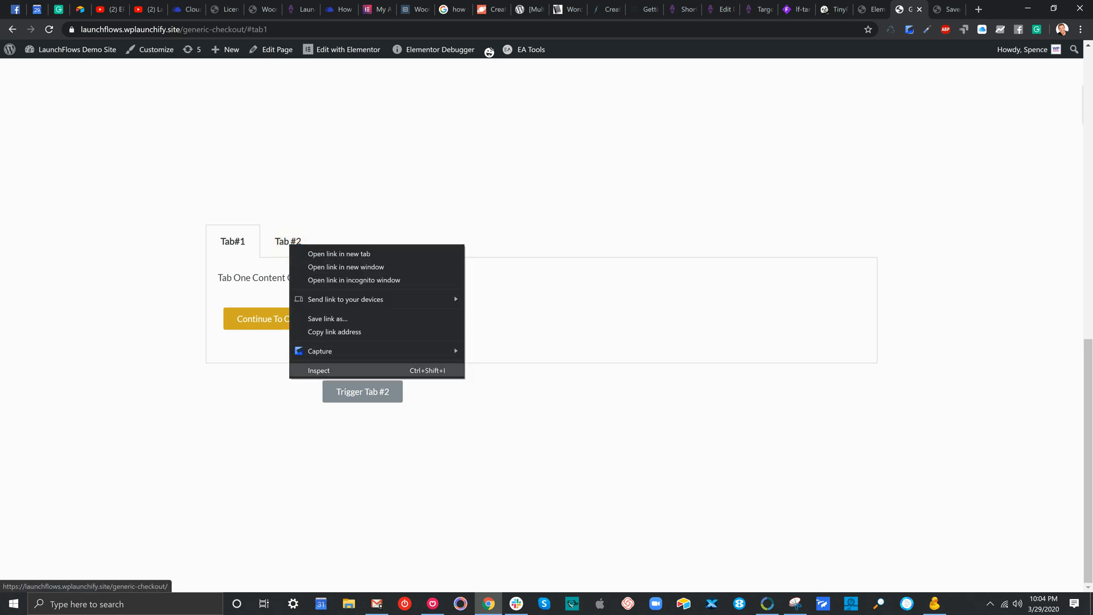
click(325, 368)
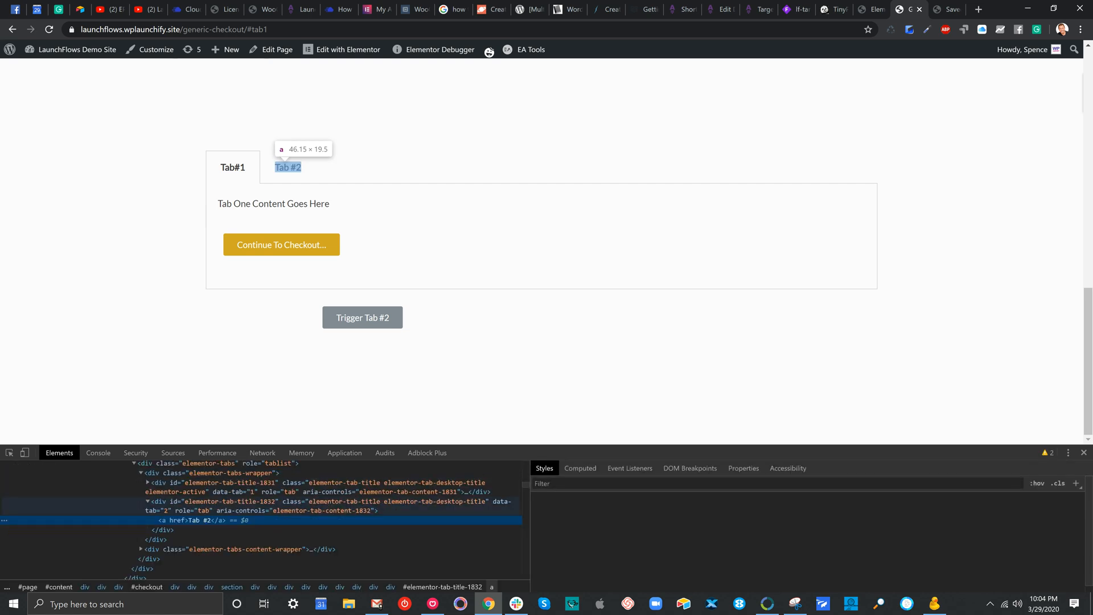
- Select the div around the Tab #2 title and copy its id, elementor-tab-title-1832
click(8, 453)
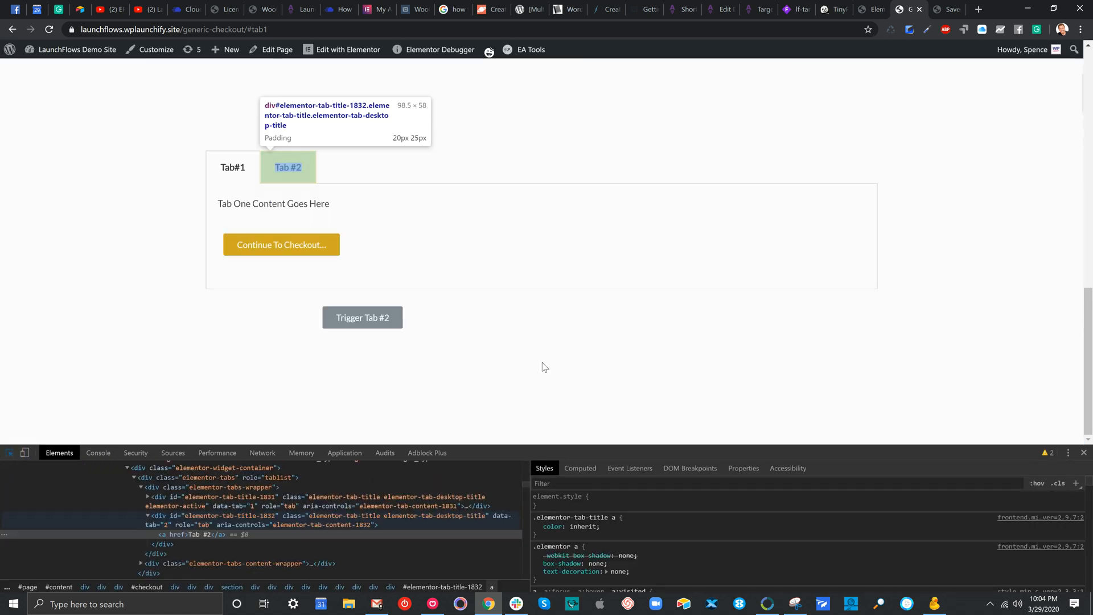
click(564, 346)
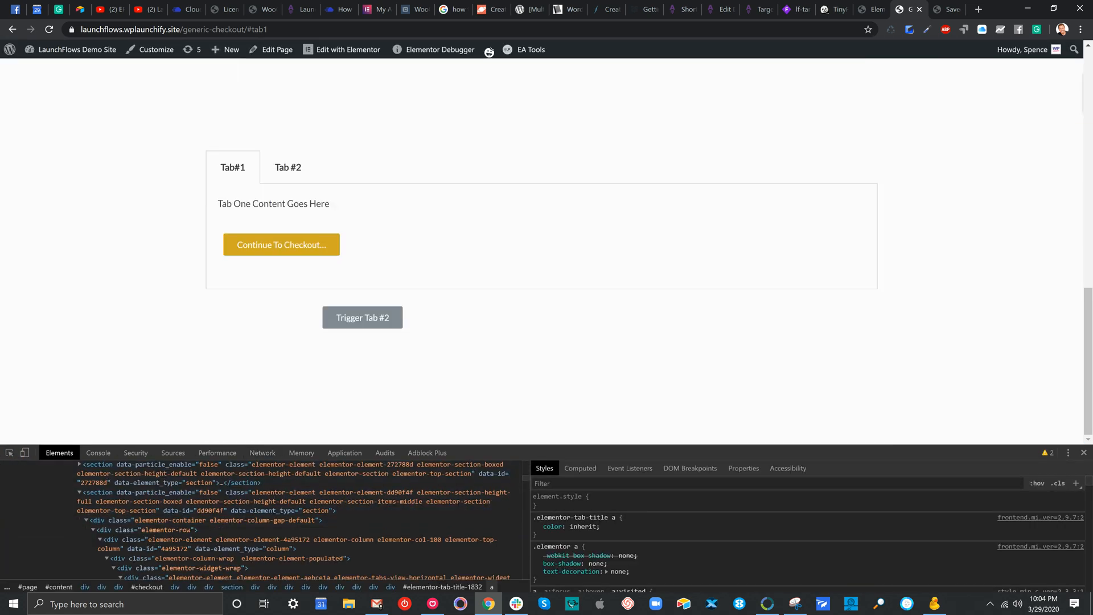
click(8, 453)
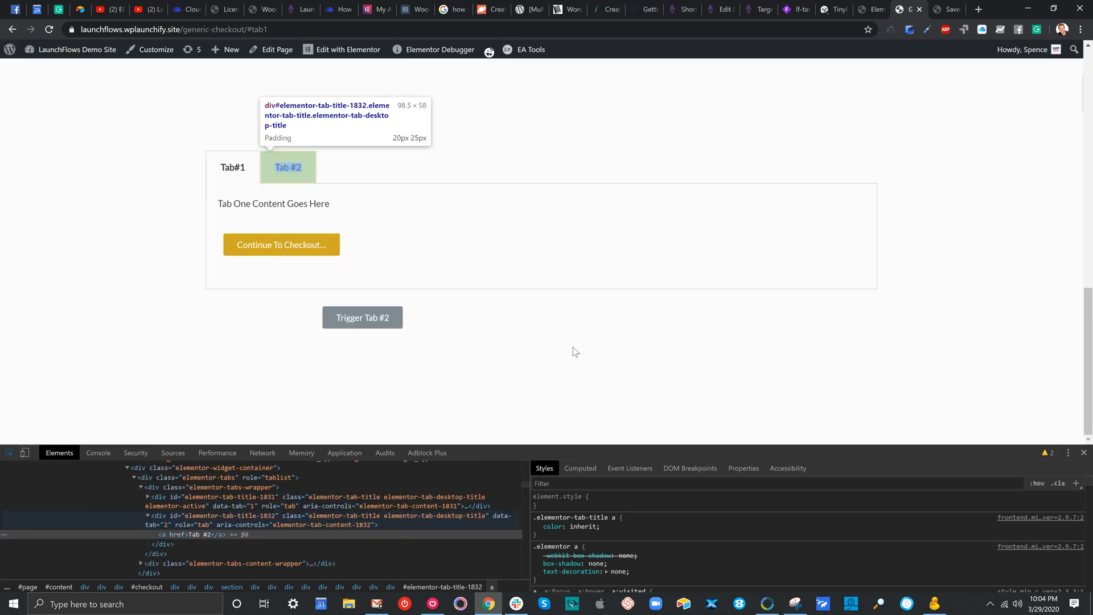
click(573, 346)
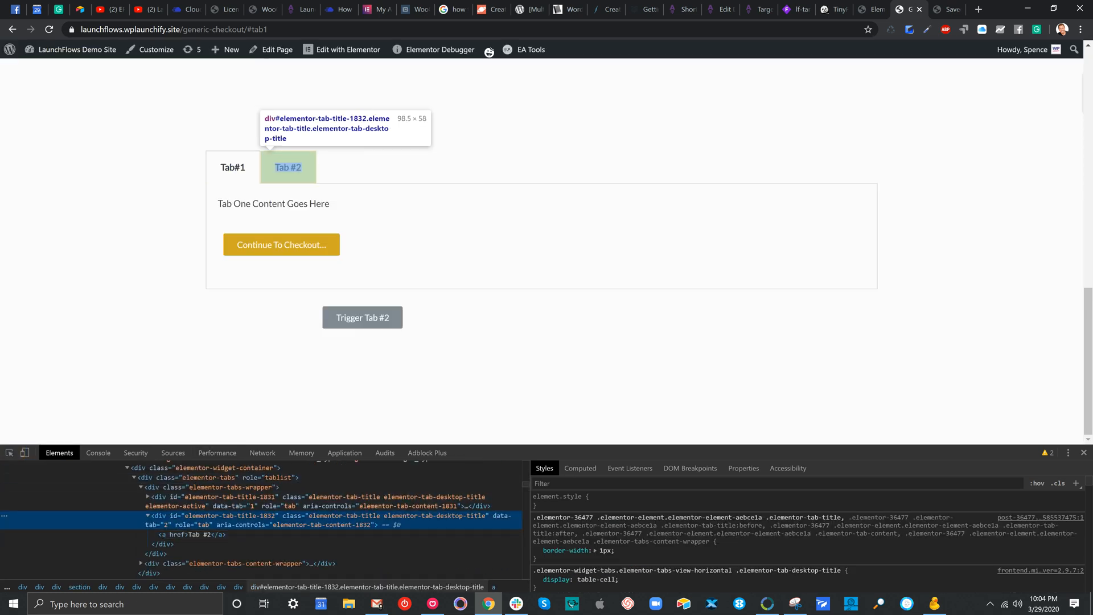
double_click(243, 515)
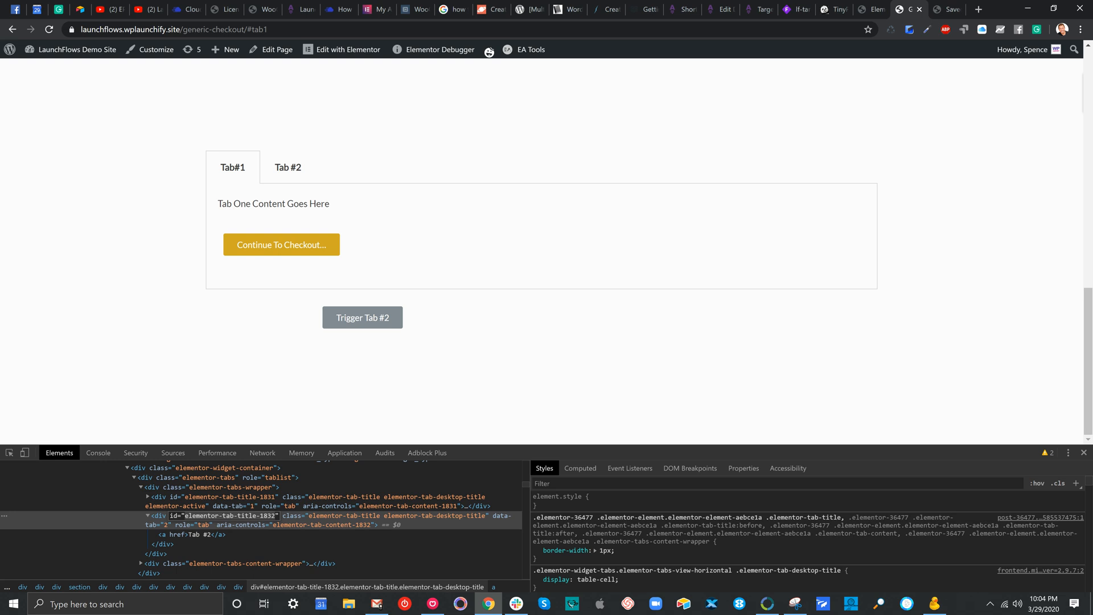
right_click(239, 515)
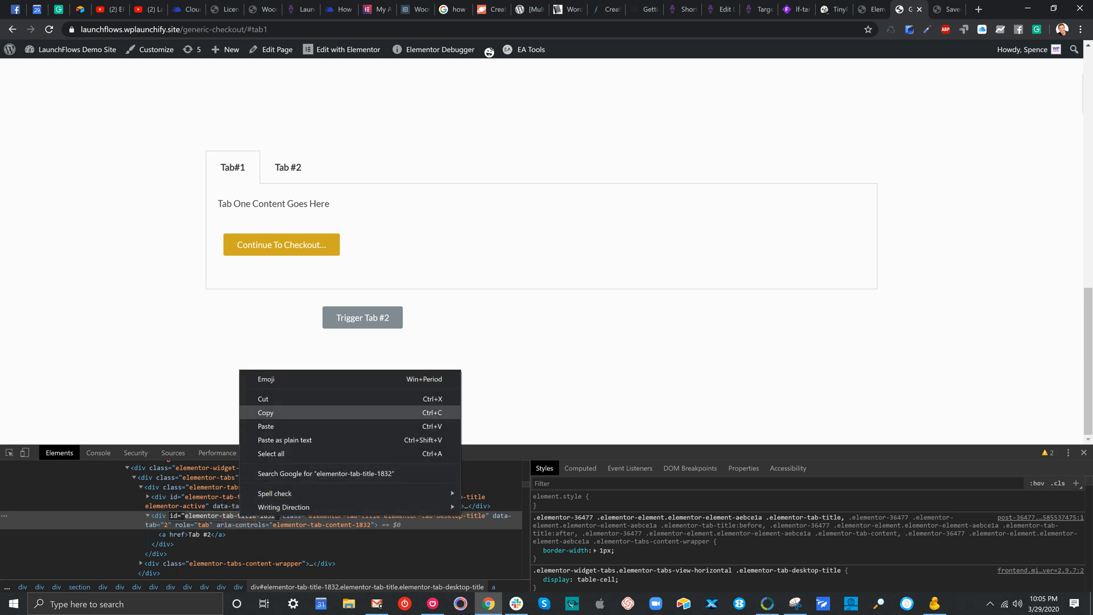
click(282, 412)
- Go back to the Saved Templates list and open the Continue To Checkout Button template in Elementor
click(874, 9)
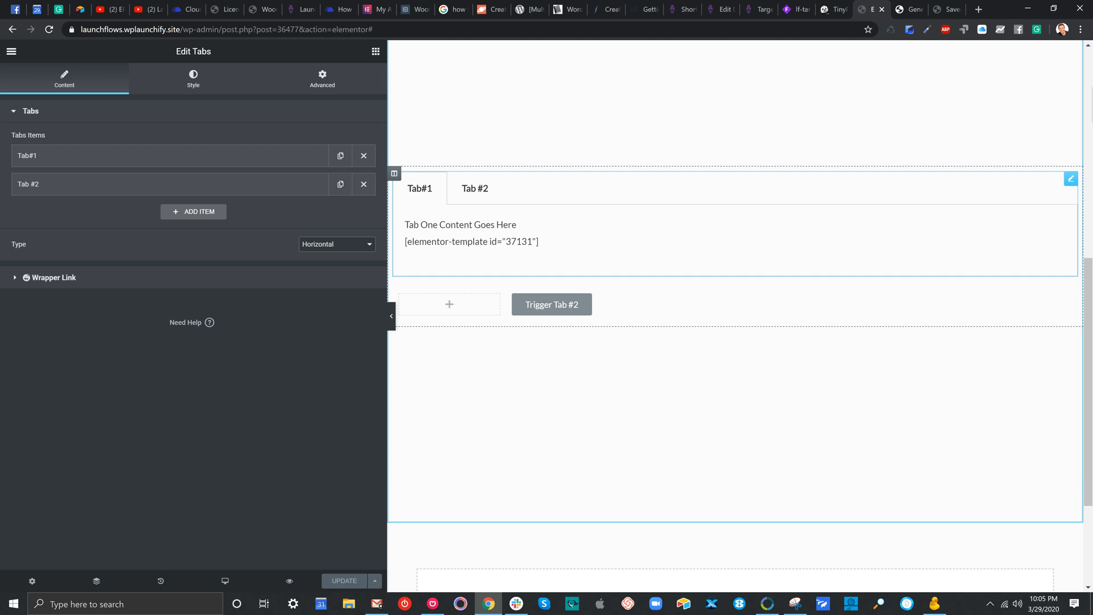
click(948, 9)
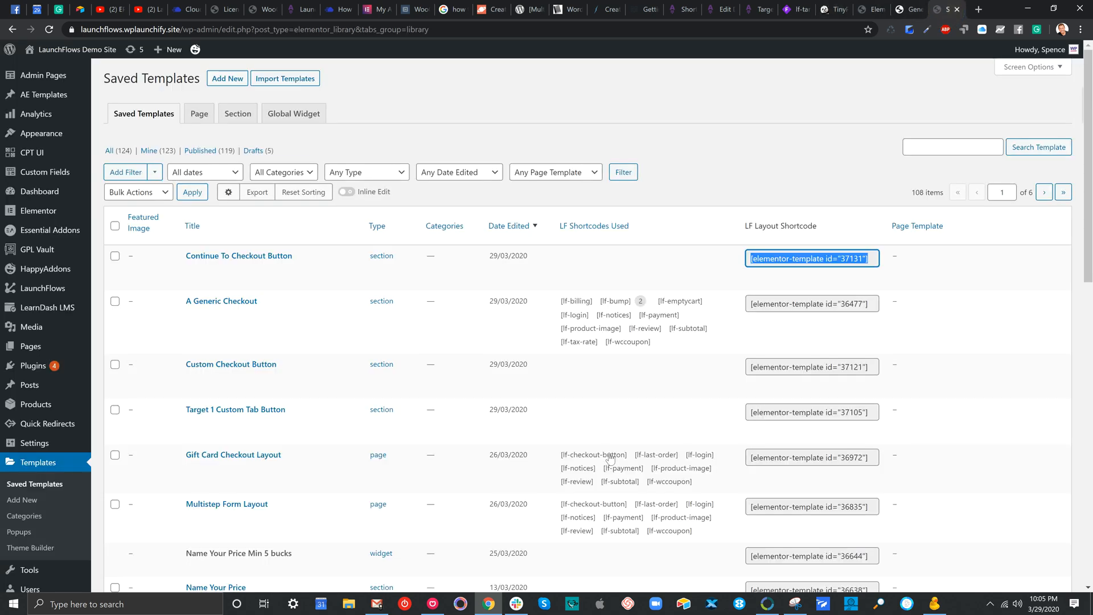
click(324, 281)
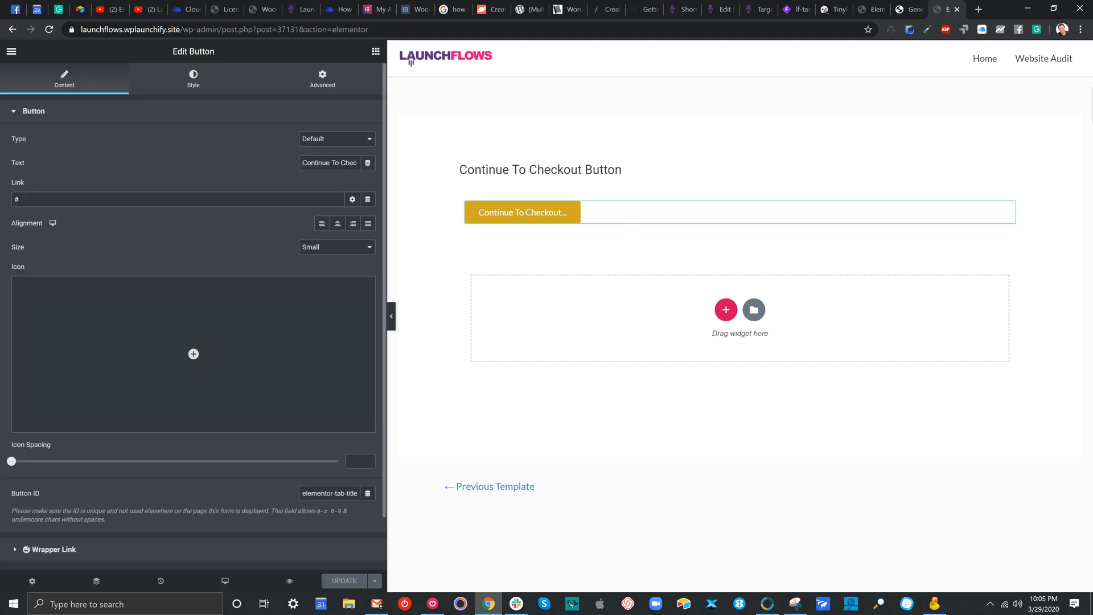
- Replace the template button's Button ID with the copied elementor-tab-title-1832 and update the template
drag(48, 487, 14, 489)
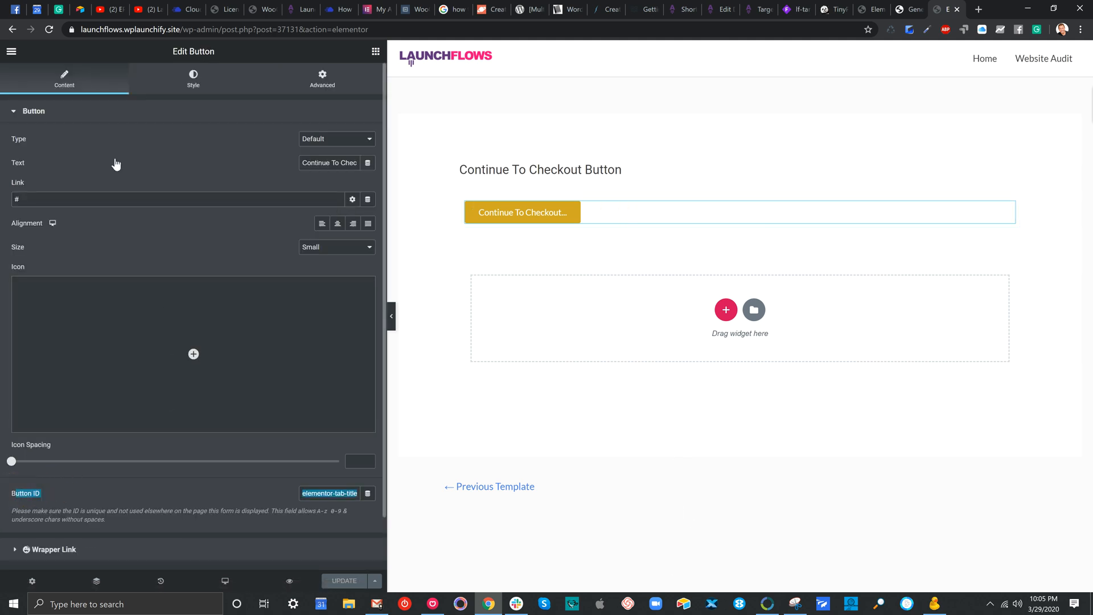
click(302, 493)
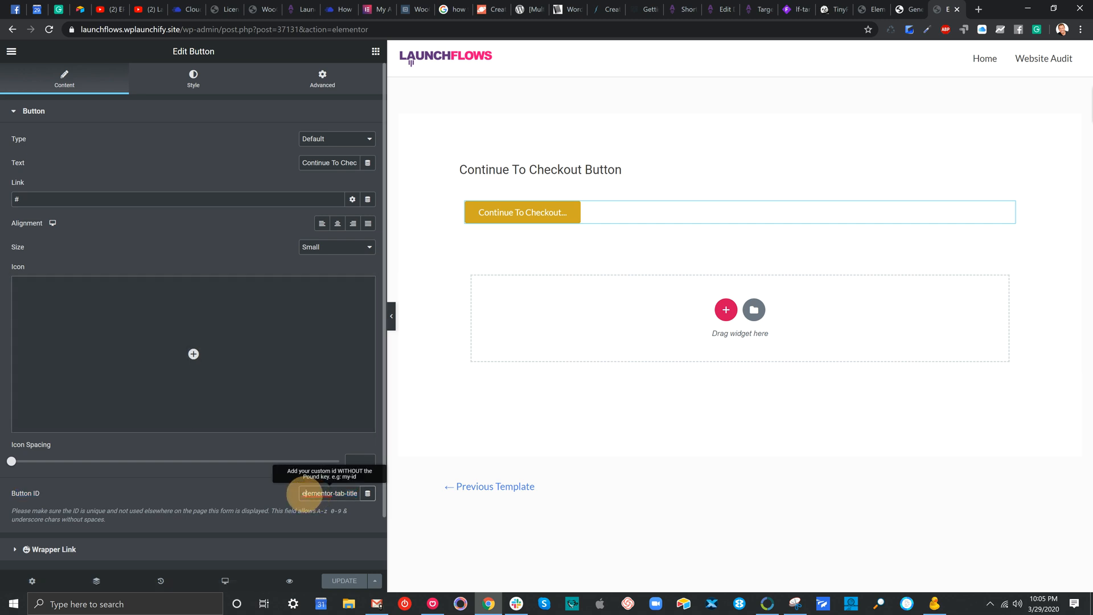
key(ctrl+a)
key(ctrl+v)
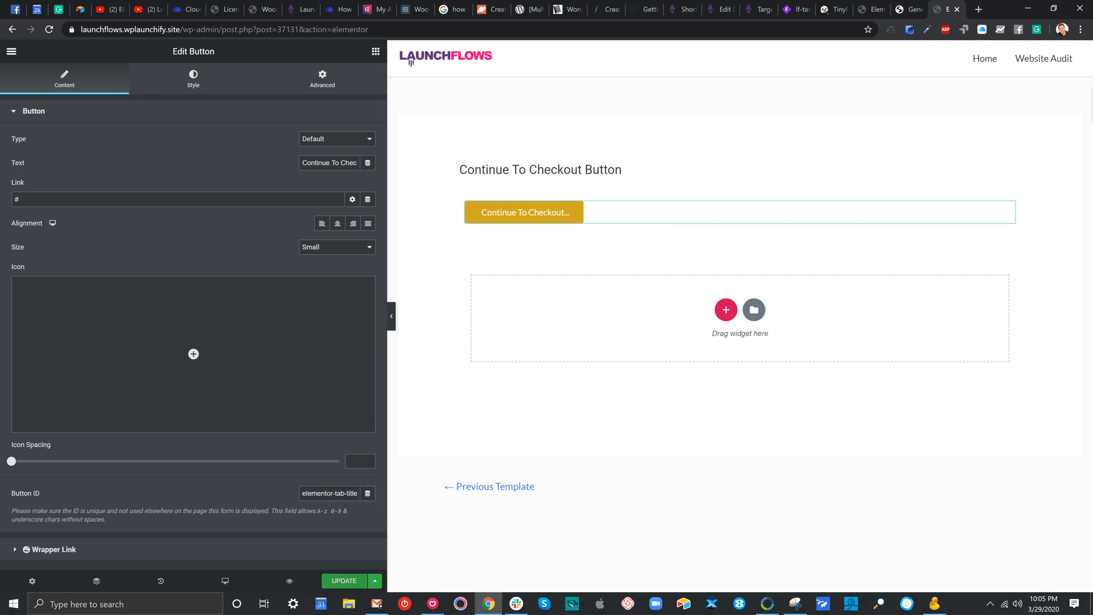
click(344, 580)
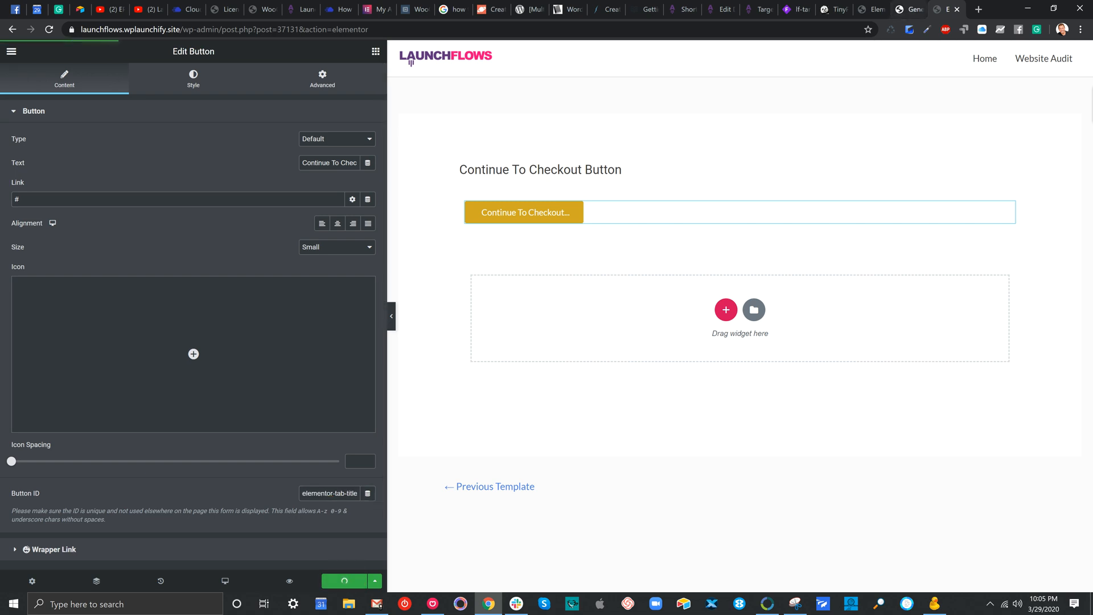
- Reload the live checkout page, close the developer tools, and test switching tabs with the Continue To Checkout button and the tab titles
click(909, 10)
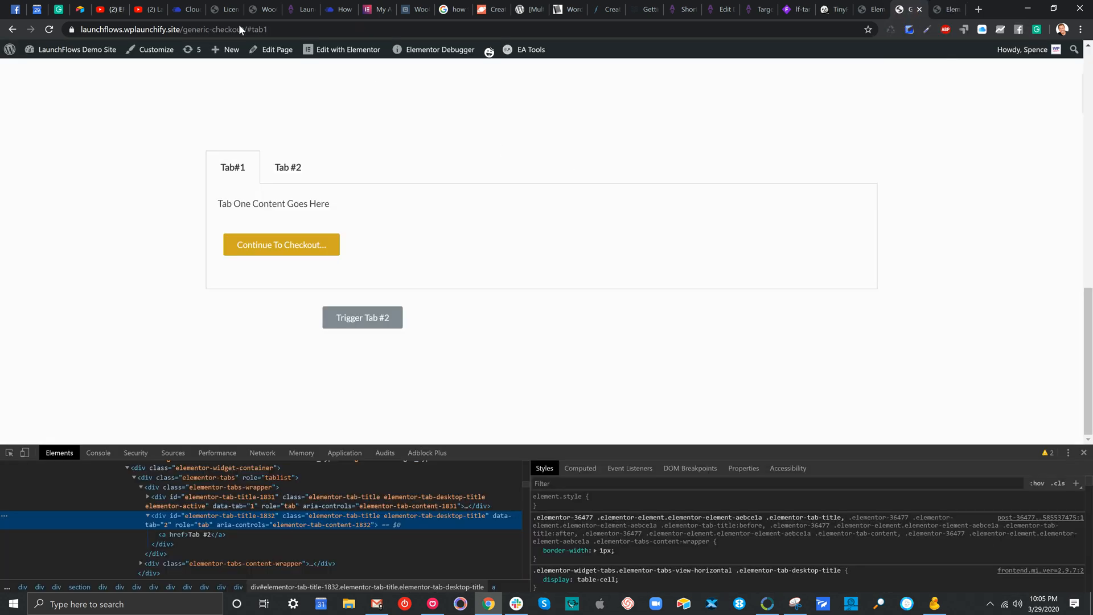
click(49, 29)
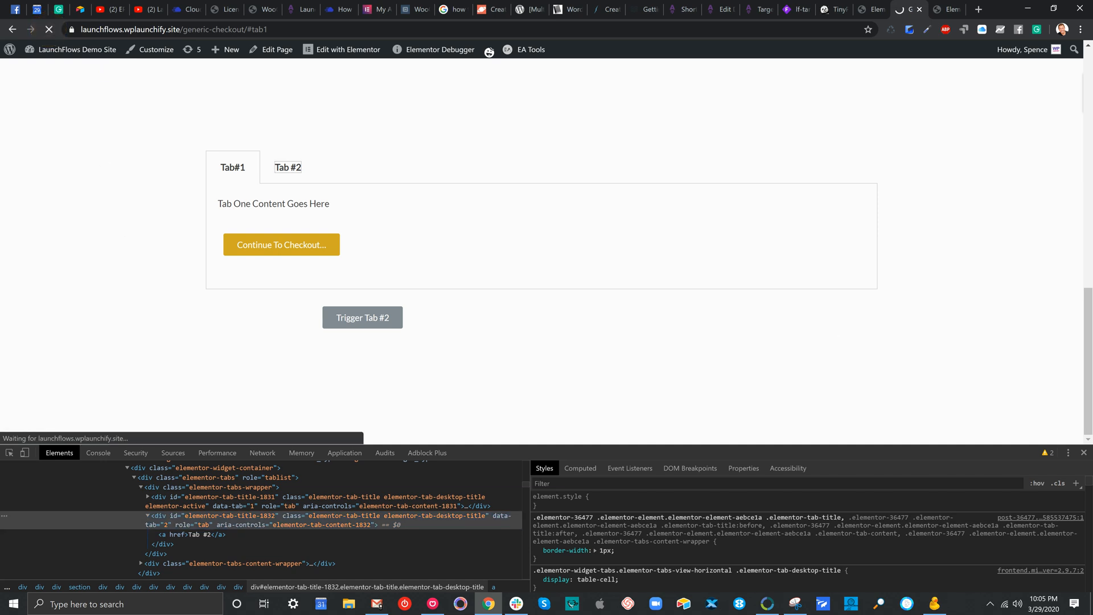
click(1081, 452)
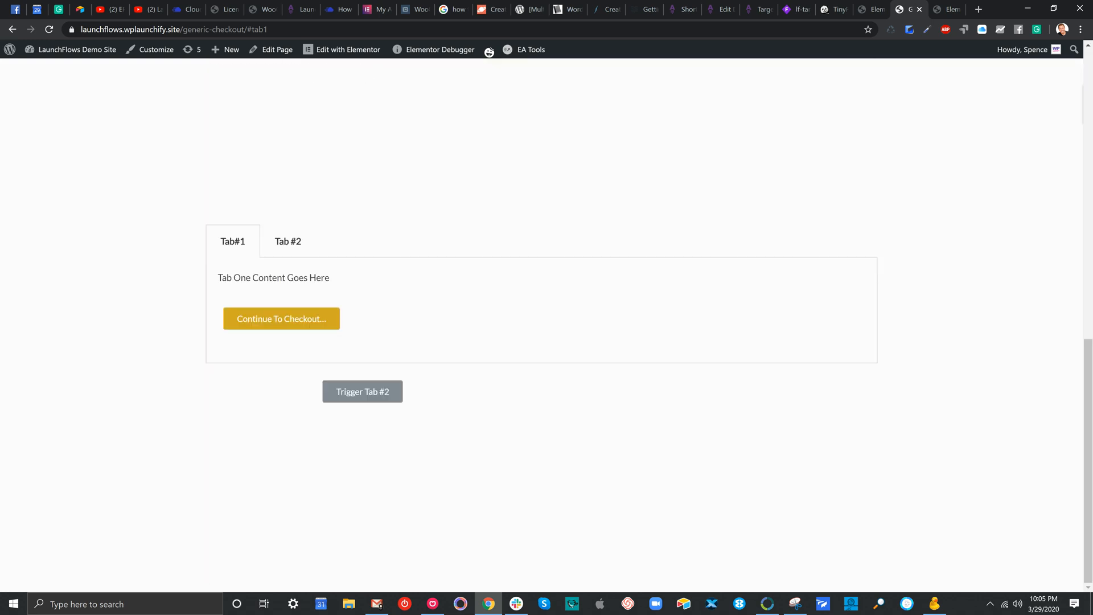
click(285, 317)
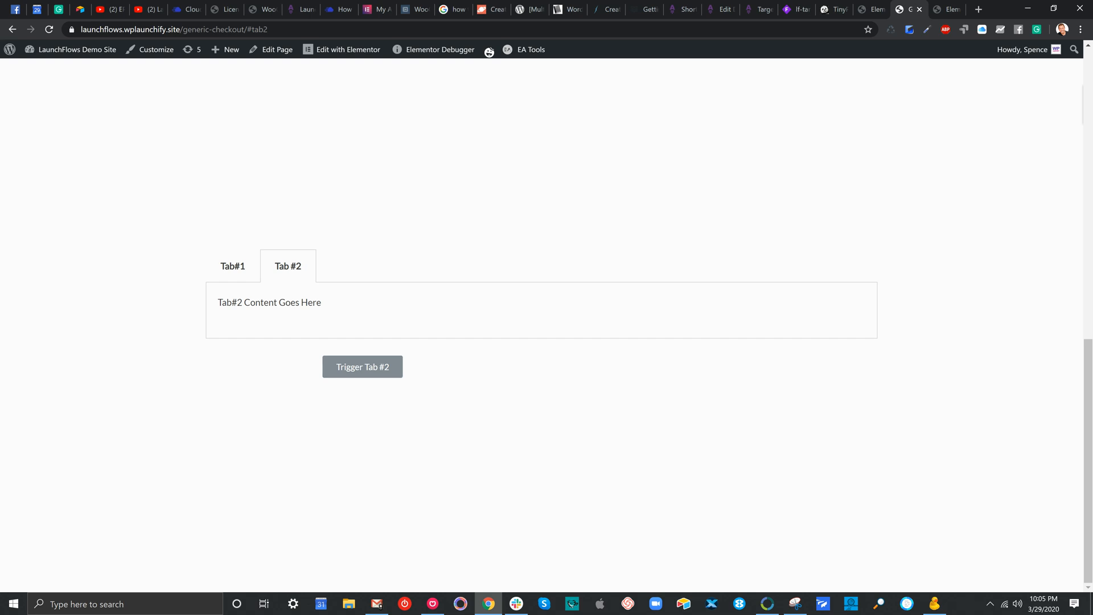
click(240, 265)
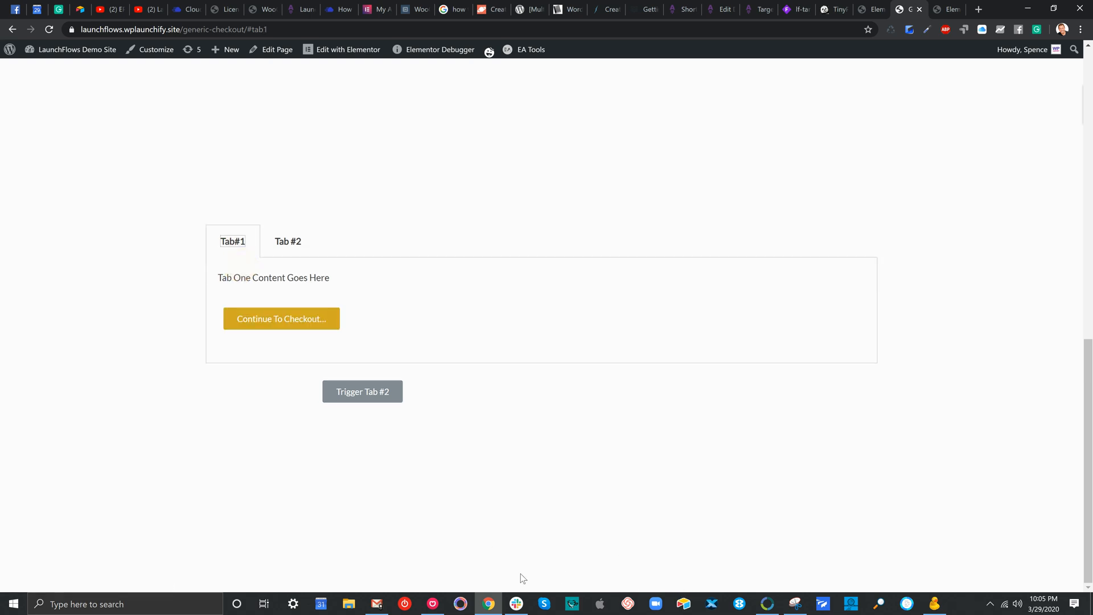
click(288, 238)
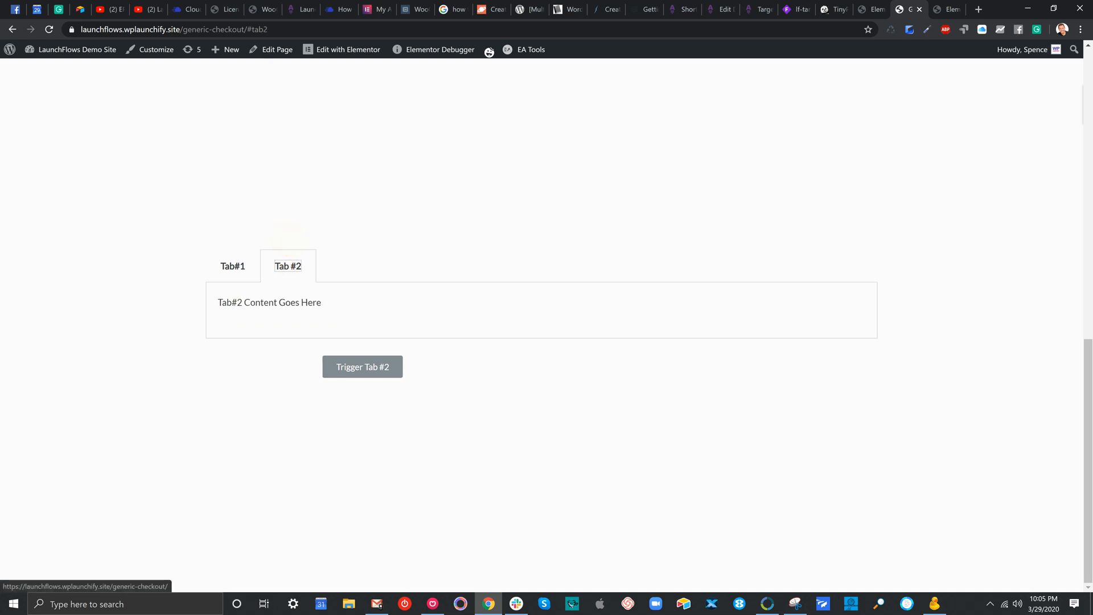
- Return to the checkout layout's Elementor editor, then copy and delete the standalone [lf-billing] shortcode widget
click(868, 9)
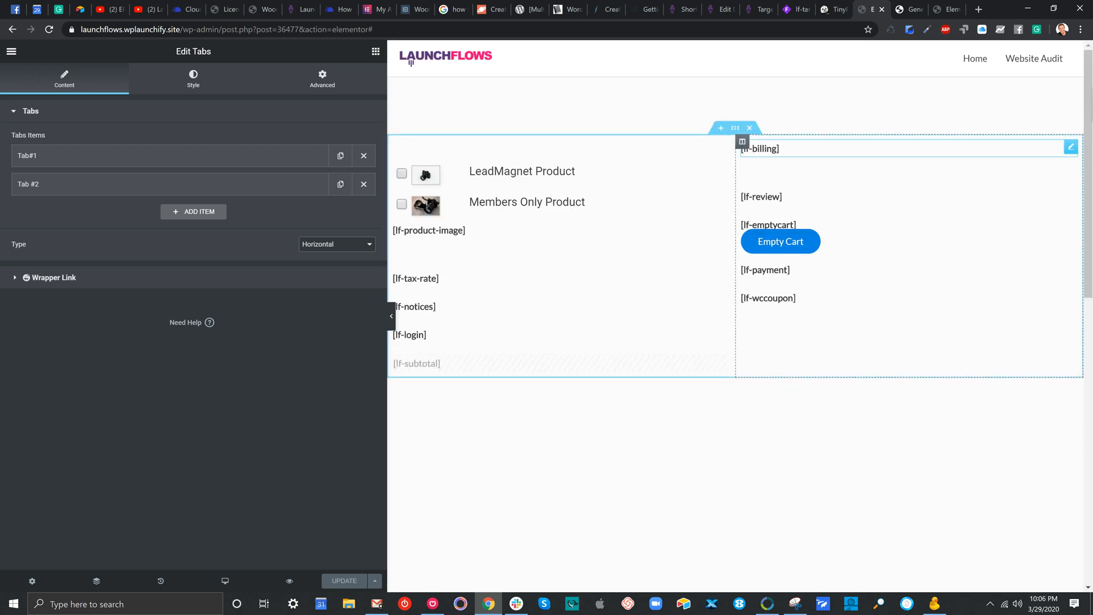
right_click(791, 148)
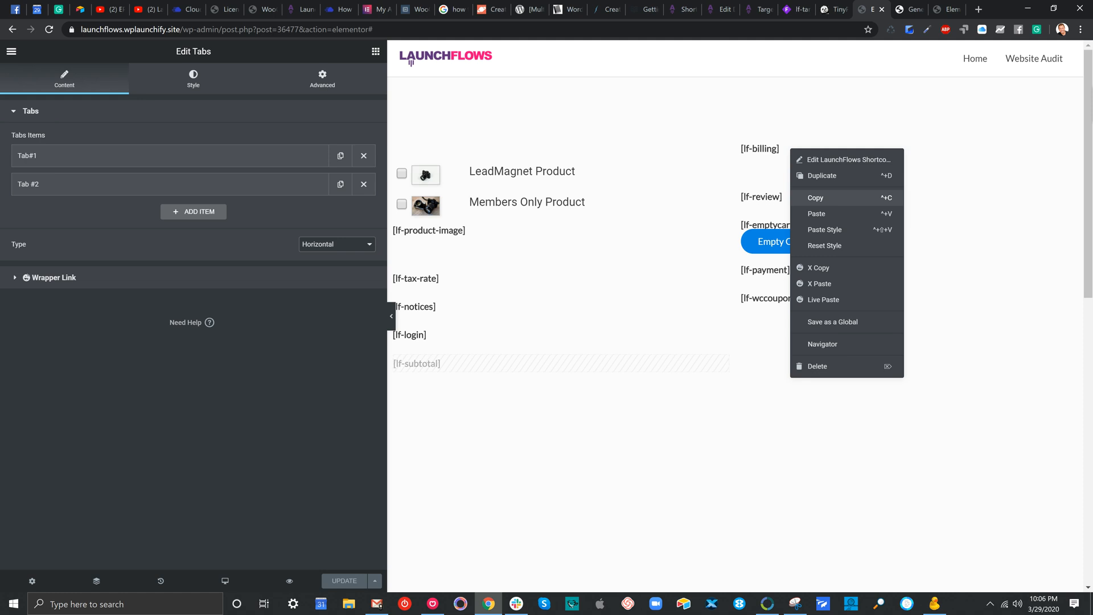
click(815, 198)
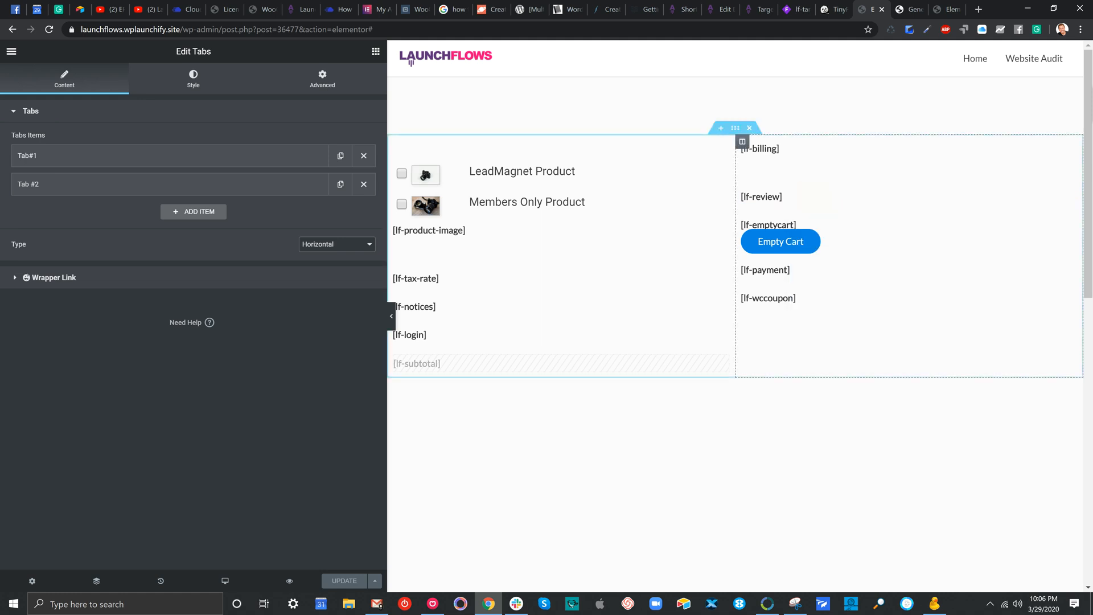
right_click(1069, 141)
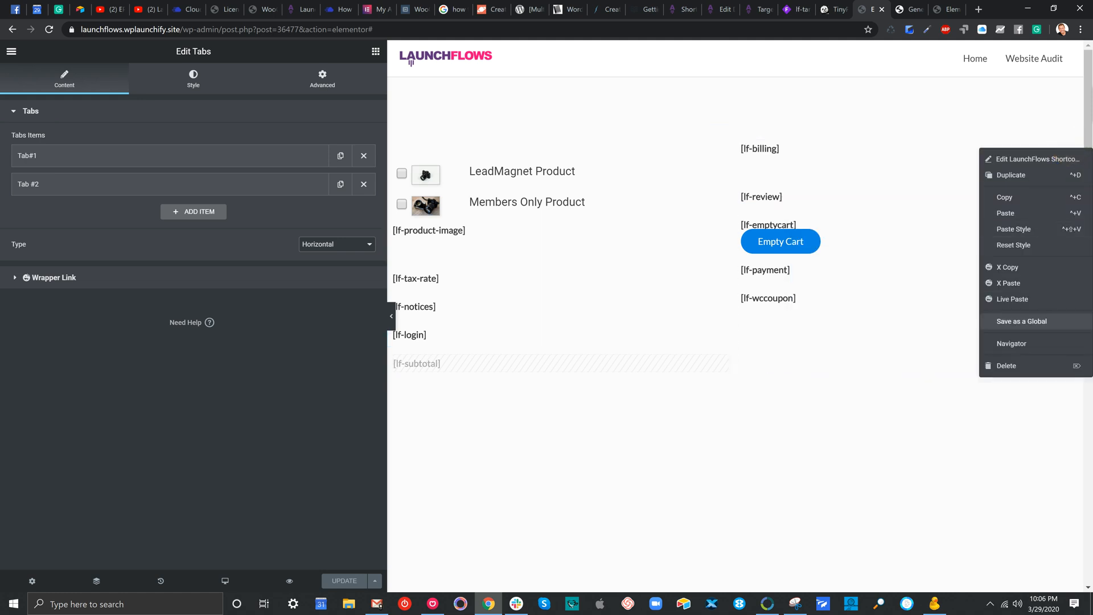
click(1019, 365)
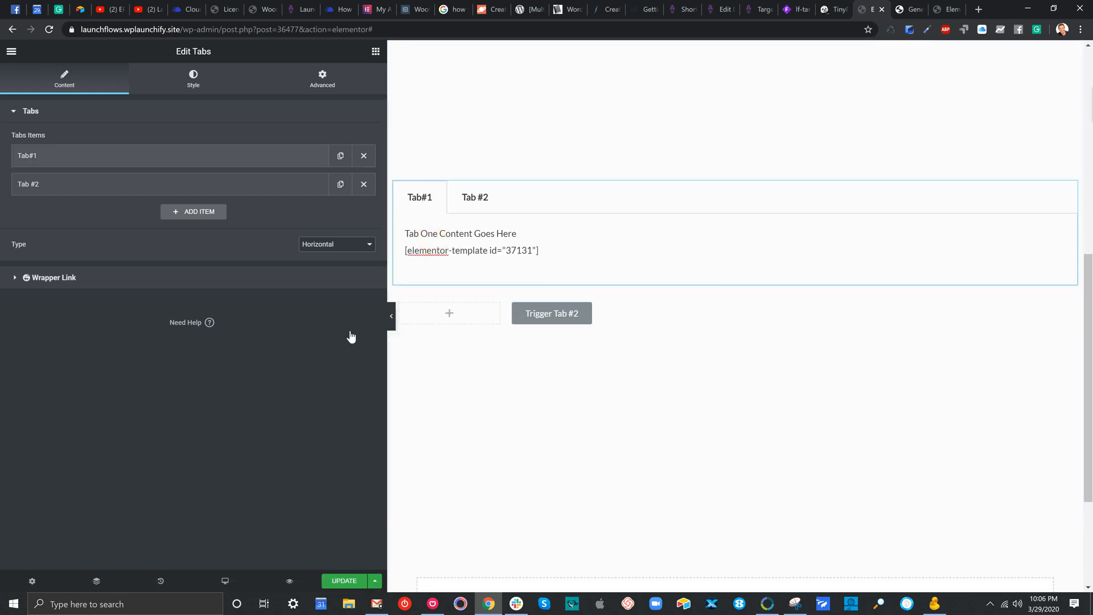
- Replace Tab#1's placeholder text with the shortcode [lf-billing], above the template shortcode
click(174, 162)
drag(144, 285, 9, 275)
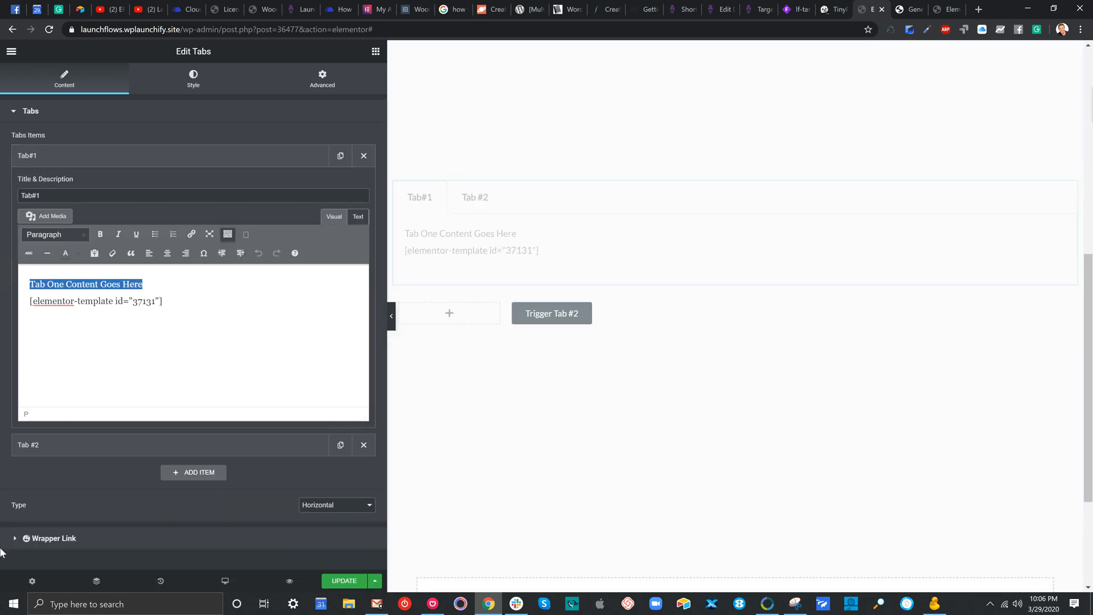
key(ctrl+v)
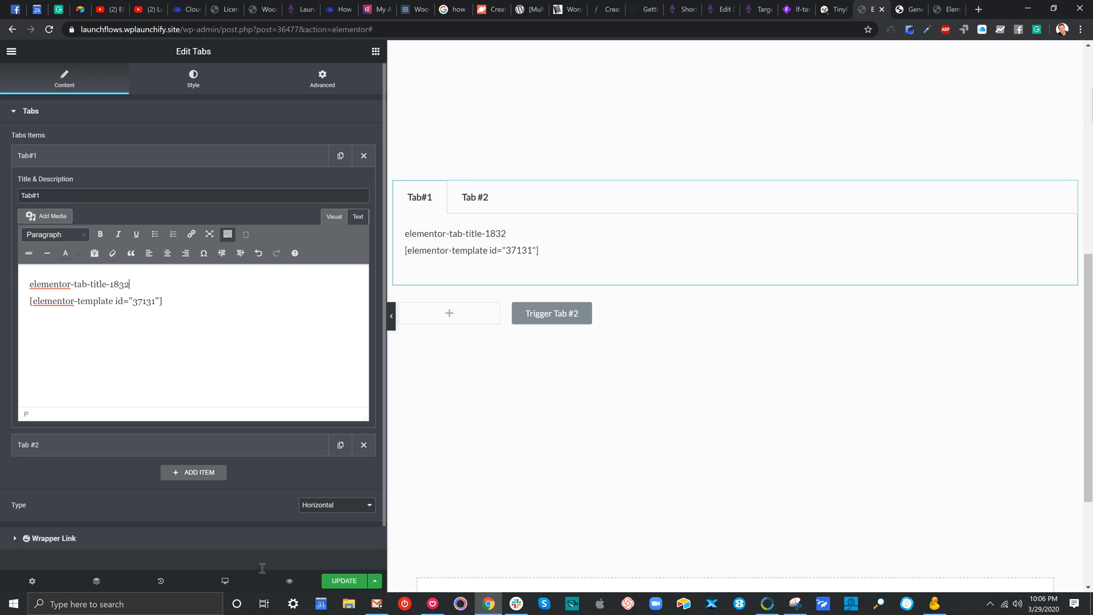
triple_click(36, 283)
text([])
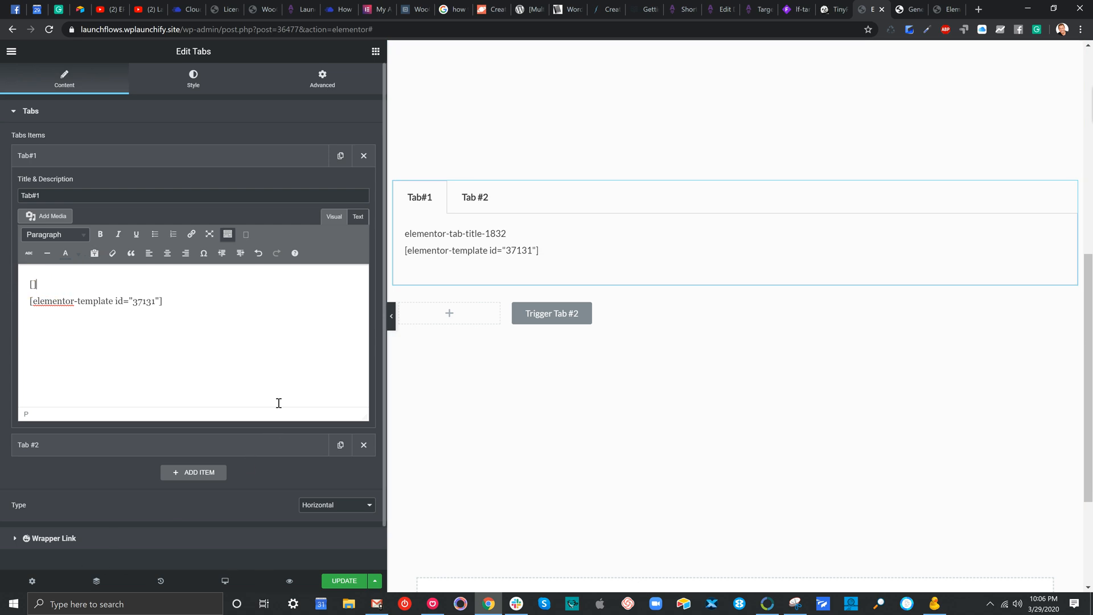
text(lf-billing)
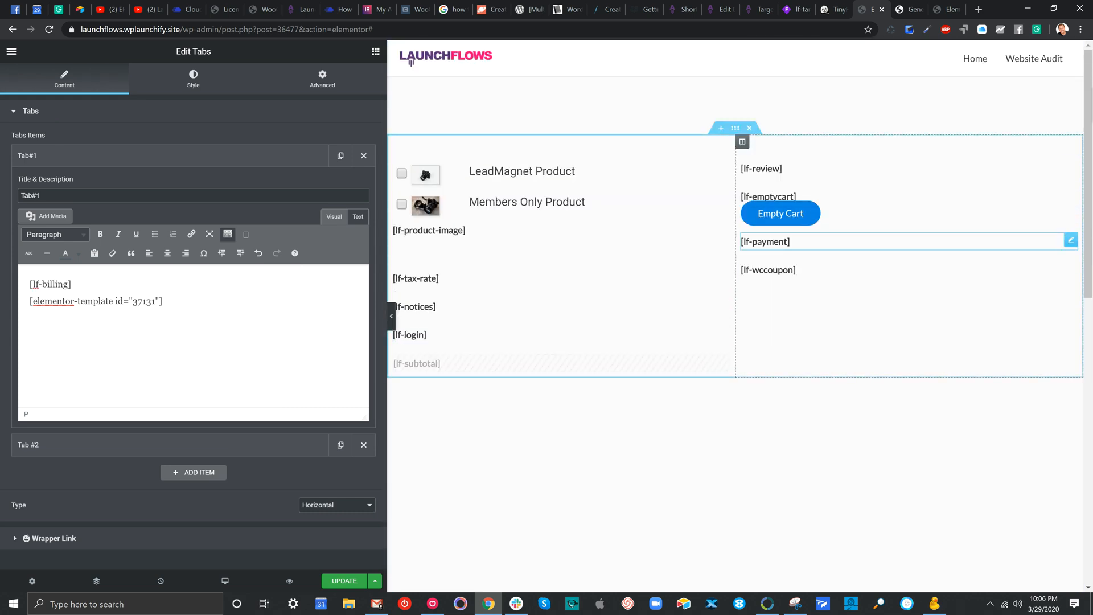
- Replace Tab #2's placeholder text in the Tabs widget with the shortcode [lf-payment]
right_click(815, 238)
click(842, 288)
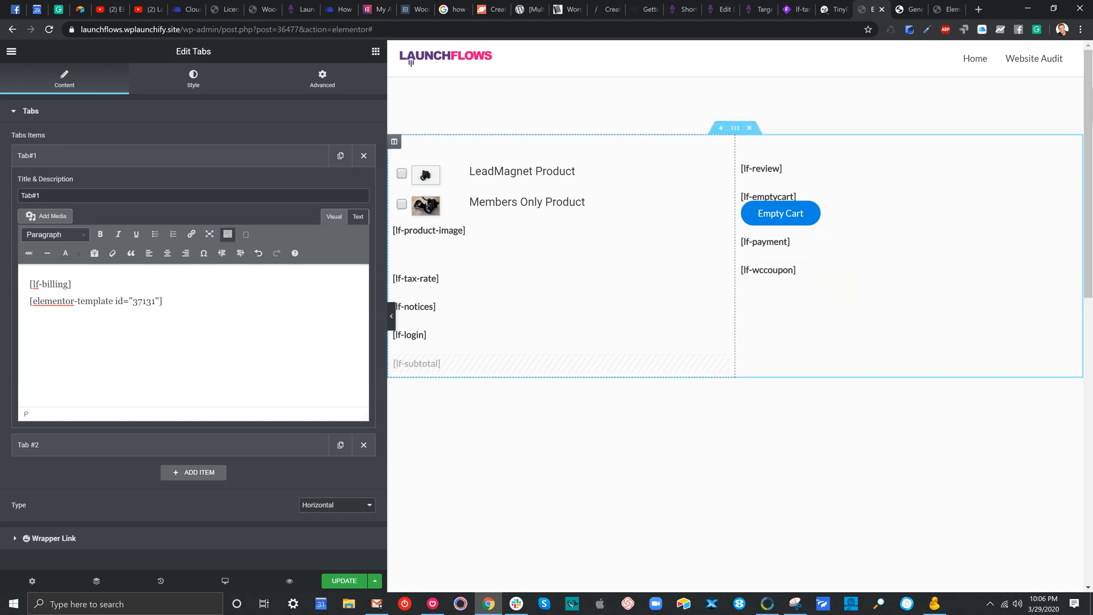
drag(1089, 126, 1088, 381)
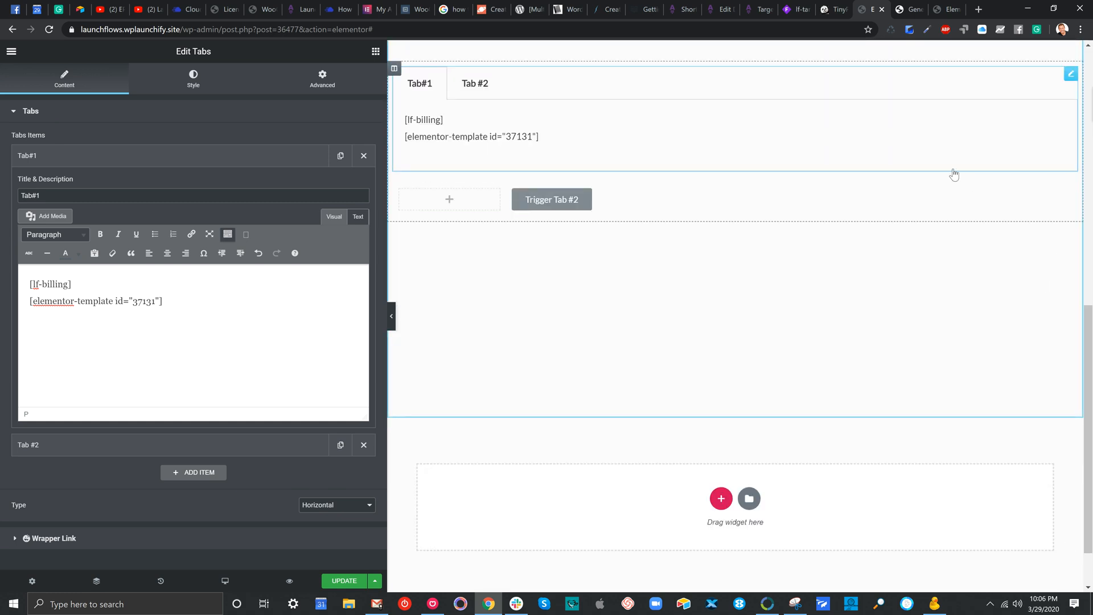
click(474, 84)
click(181, 153)
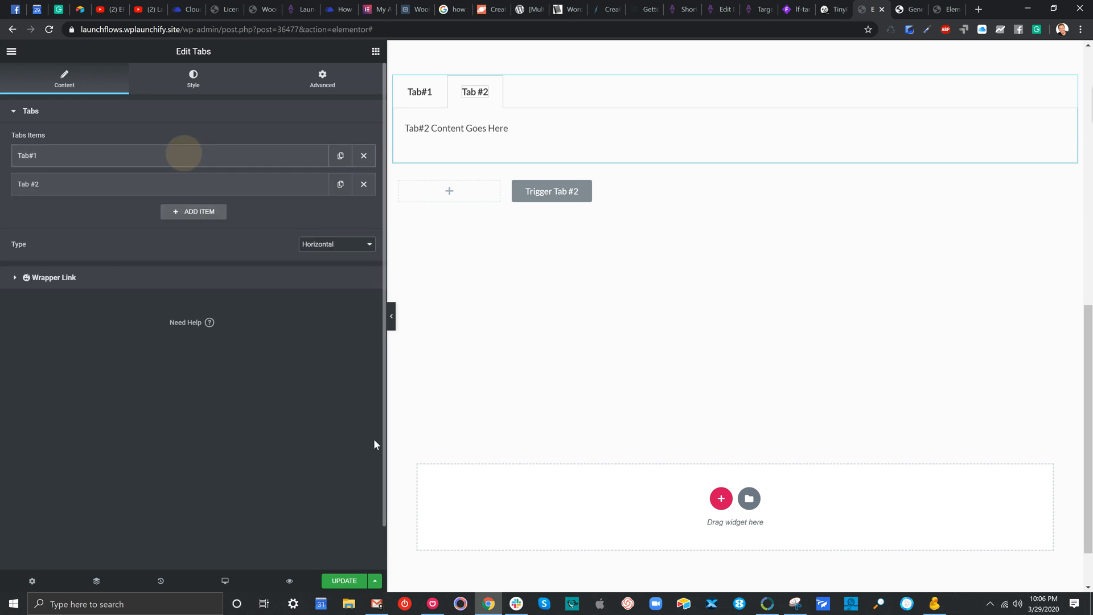
click(157, 184)
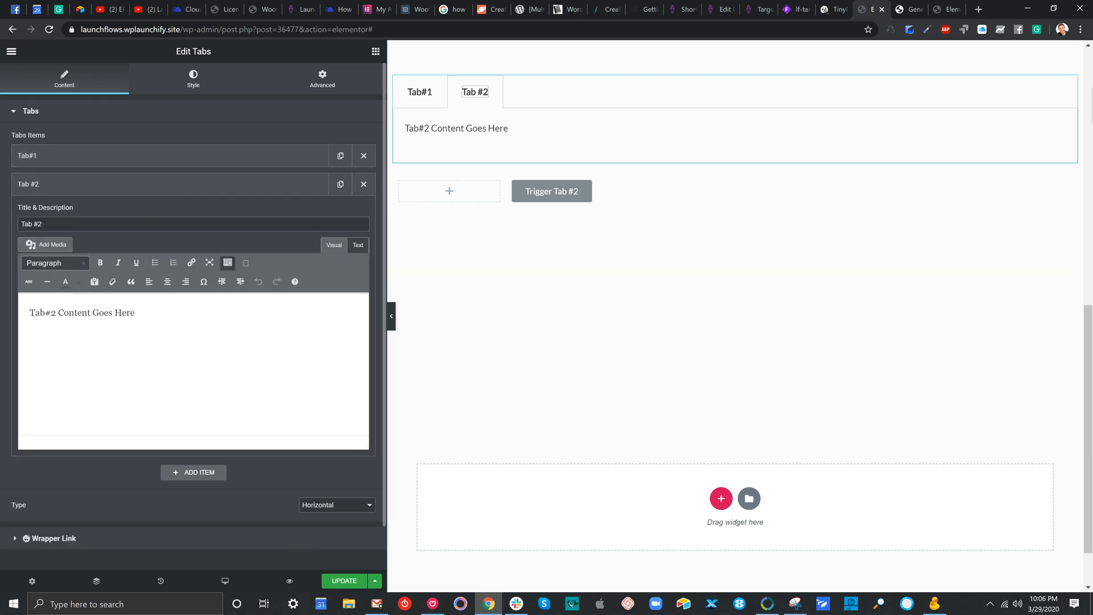
triple_click(37, 313)
key(ctrl+v)
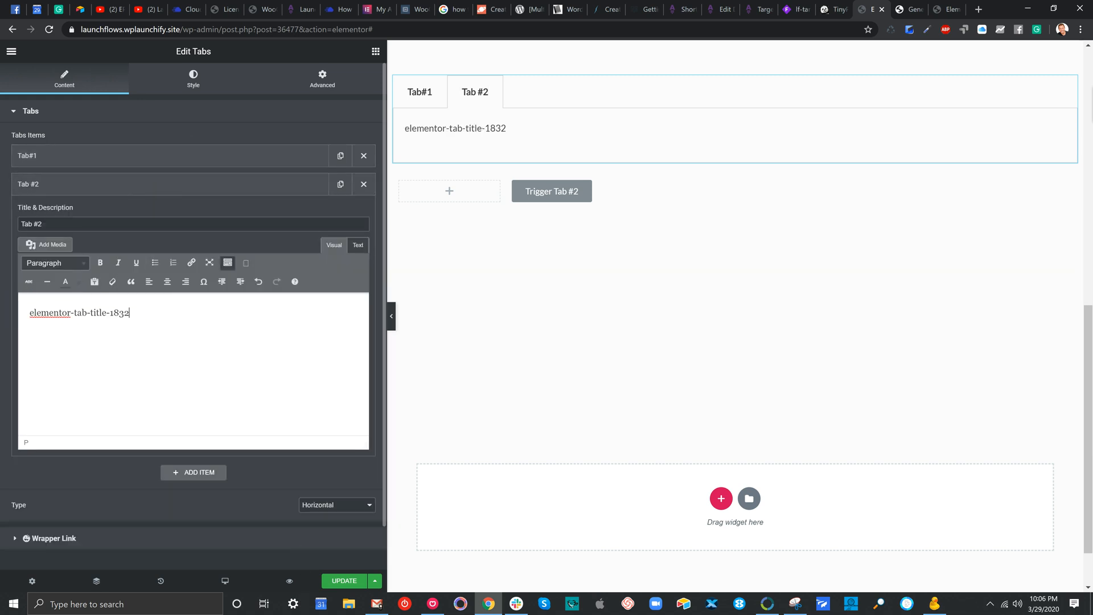
drag(130, 313, 30, 312)
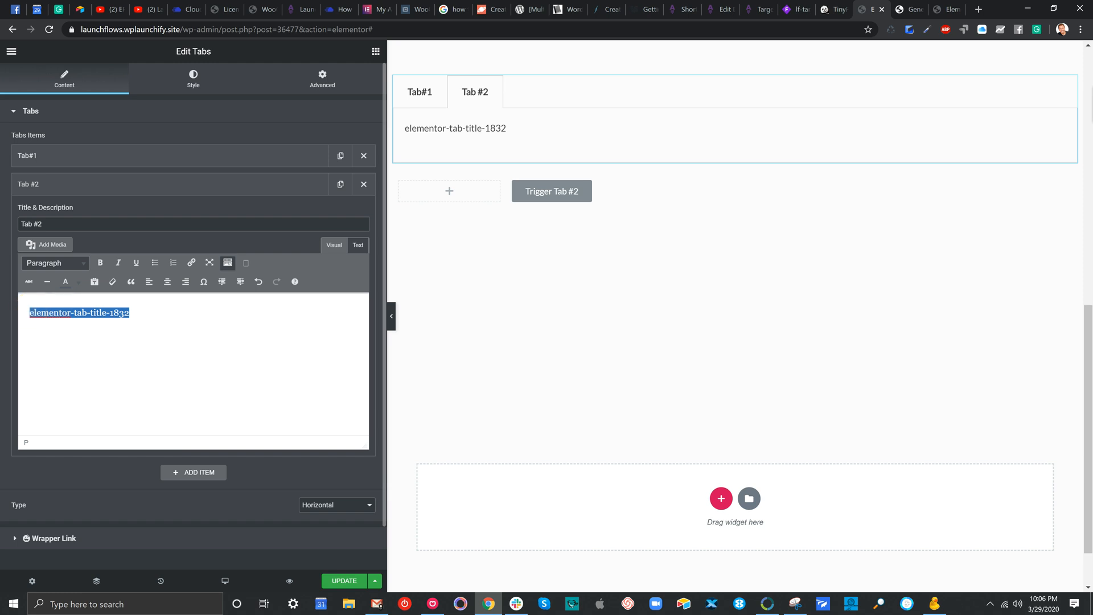
text([])
text(lf-)
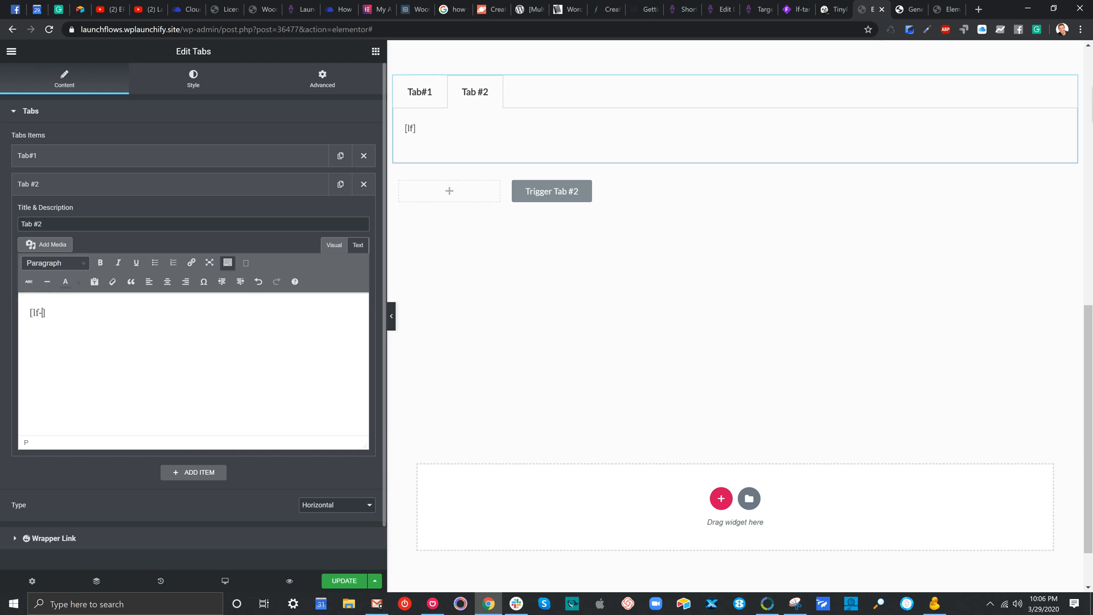
text(payment)
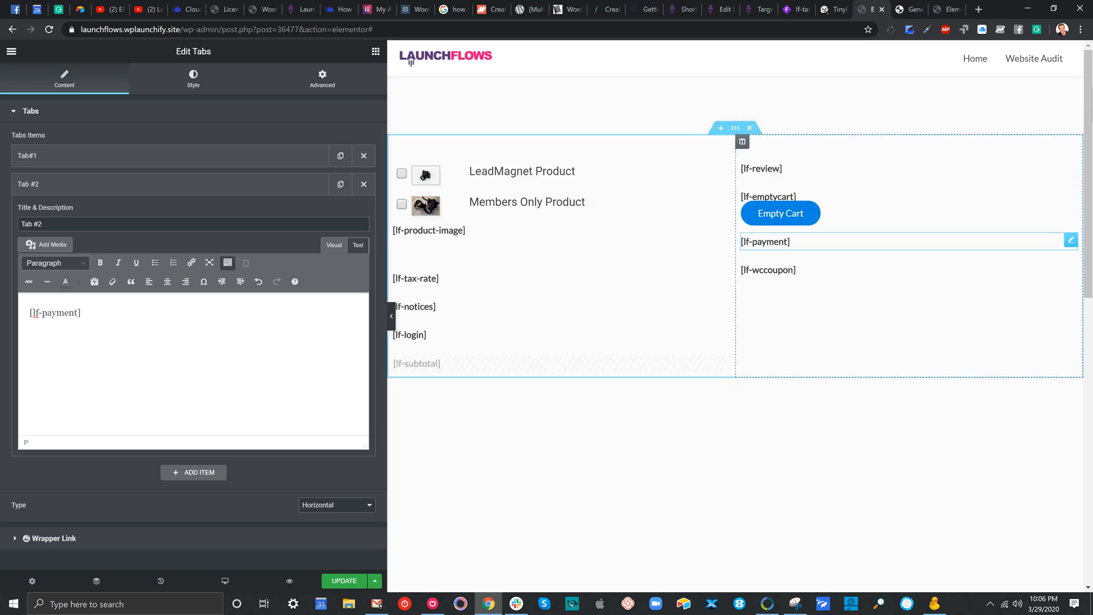
- Delete the standalone [lf-payment] shortcode widget below the Empty Cart button and update the layout
right_click(1070, 239)
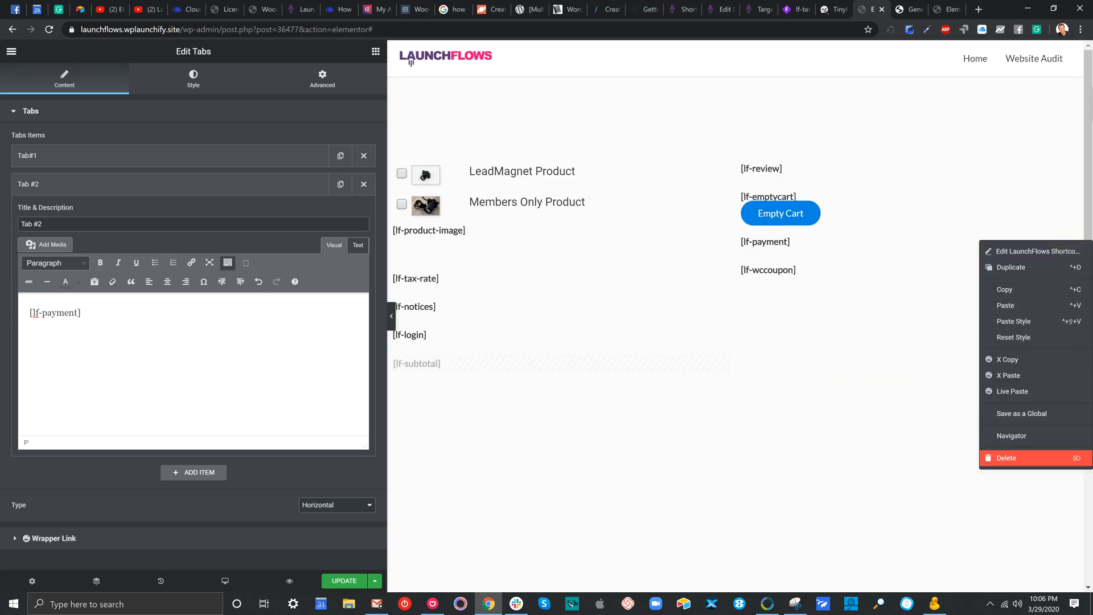
click(1019, 457)
click(344, 579)
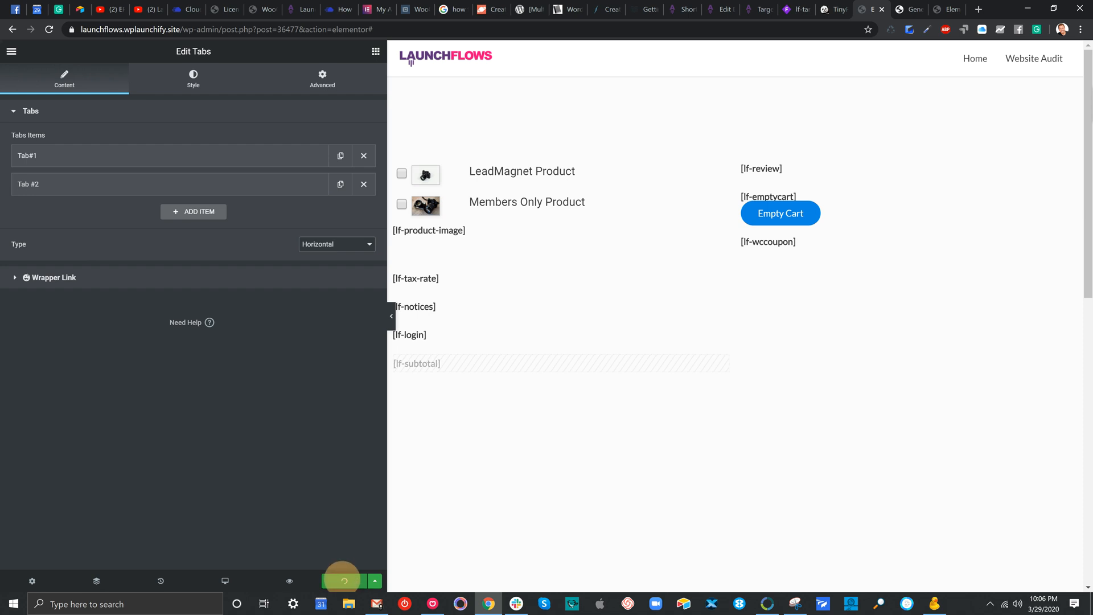
- Reload the live checkout page and inspect the billing form and the rest of Tab#1's content
click(908, 9)
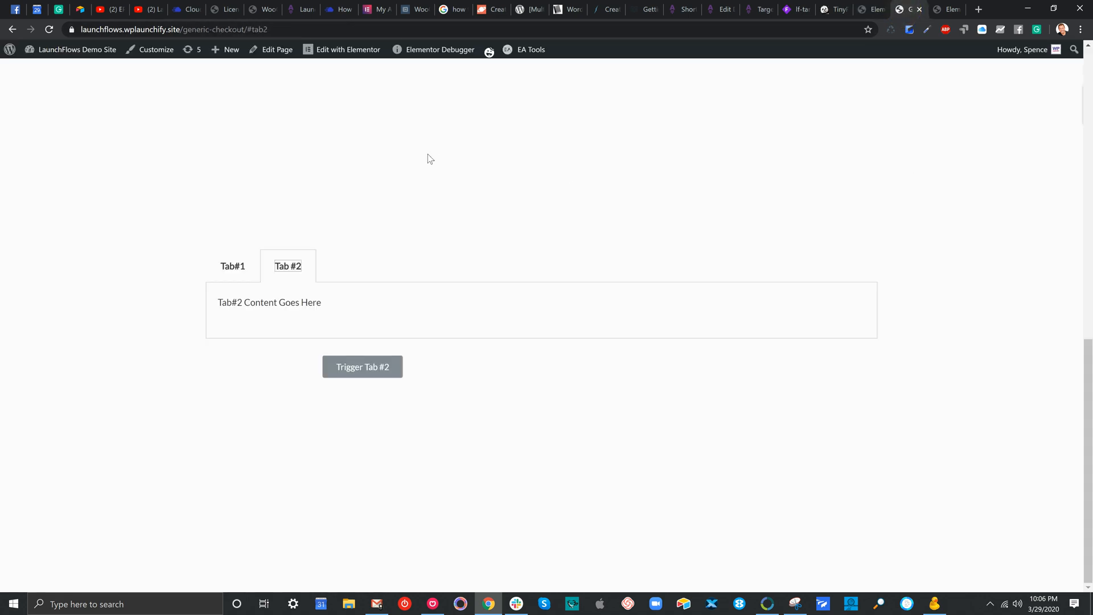
click(48, 29)
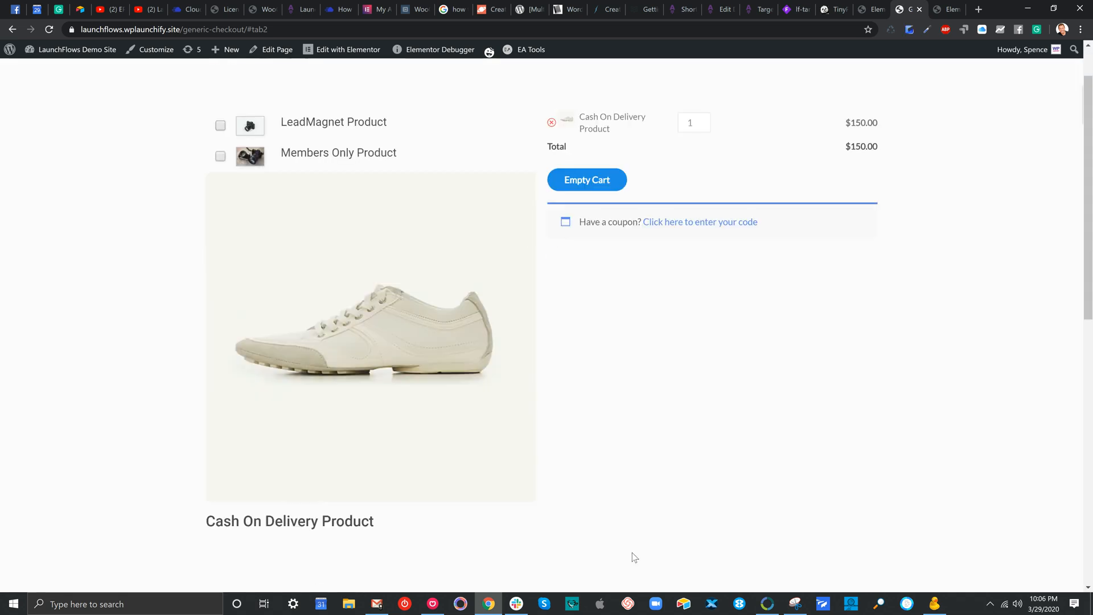
scroll(627, 554, down, 3)
click(233, 211)
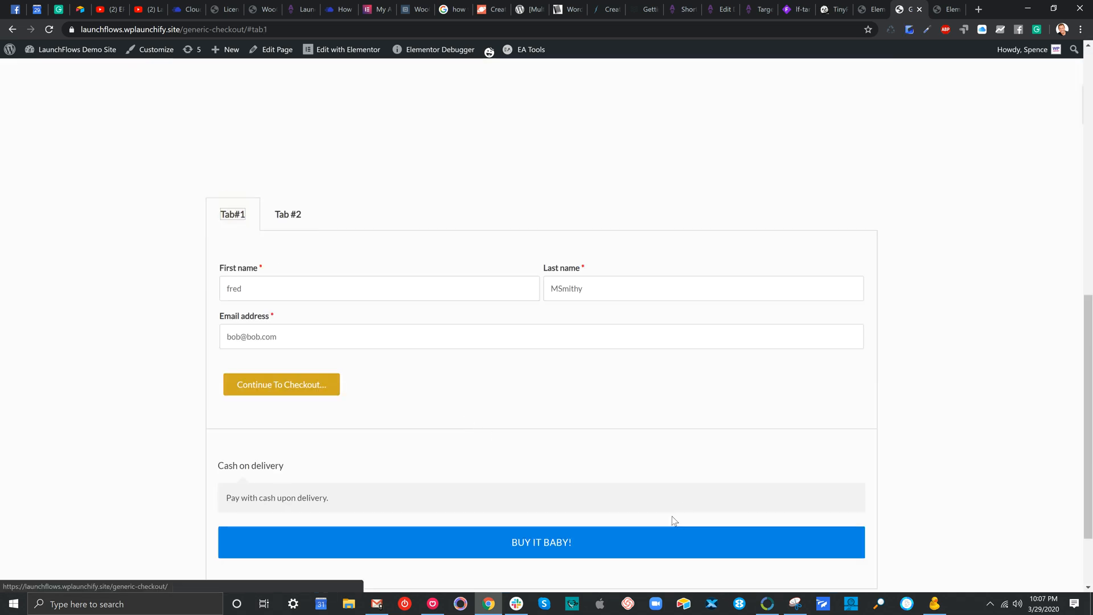
scroll(665, 542, down, 1)
scroll(664, 548, down, 1)
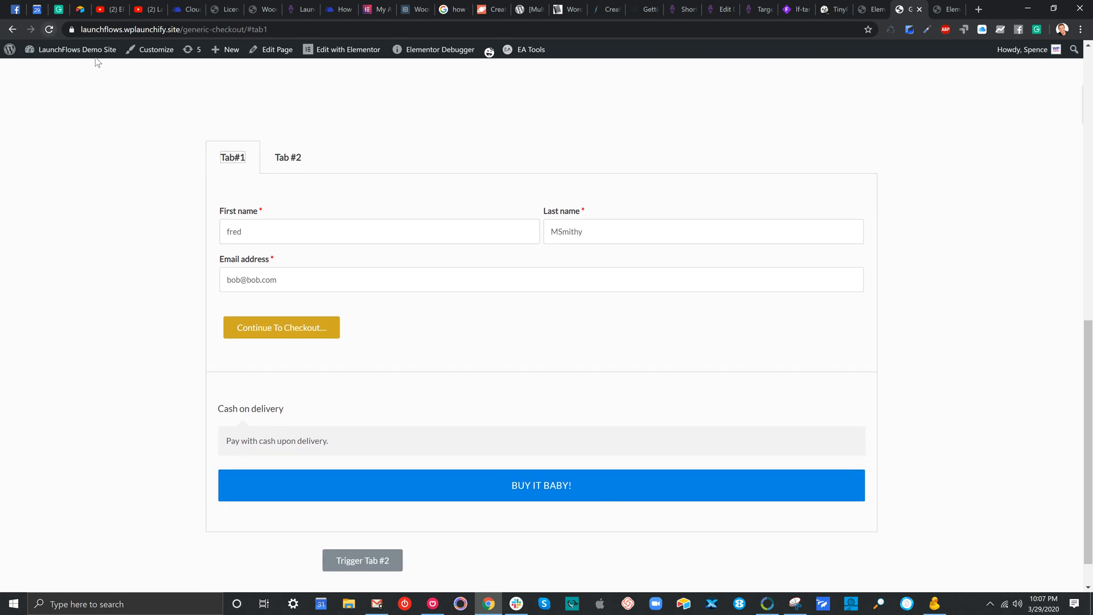
- Reload the checkout page with Tab#1 active, then test switching with Continue To Checkout and the two tab titles
click(49, 29)
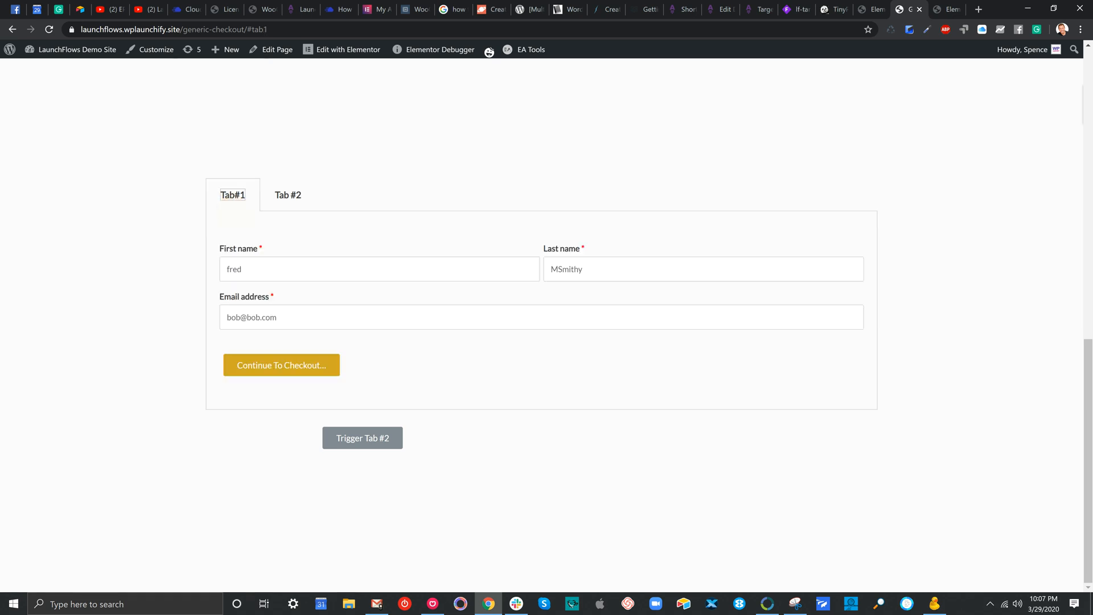
click(261, 363)
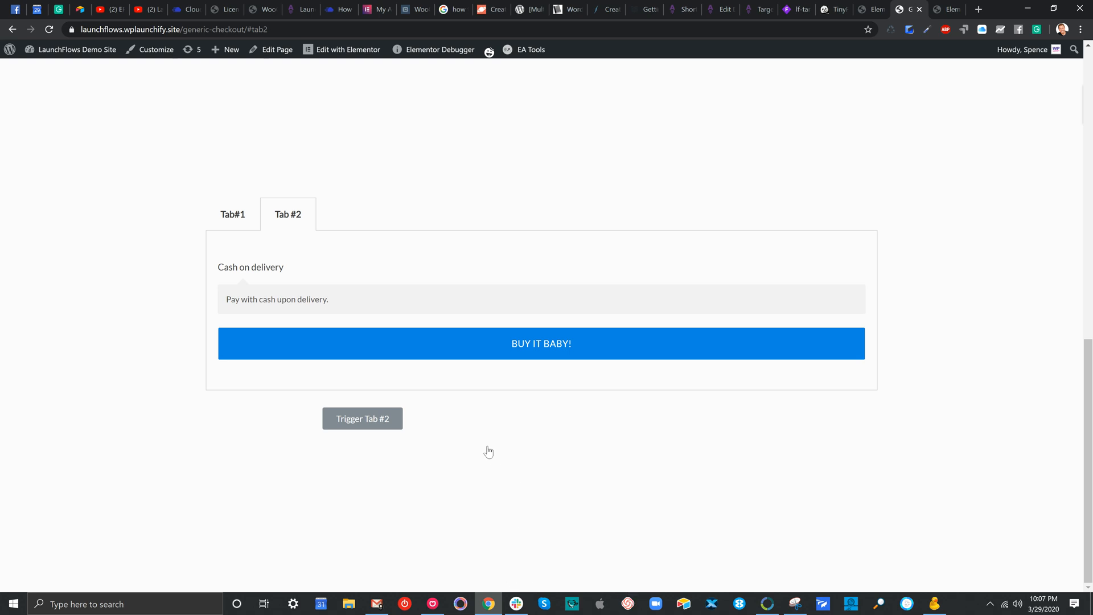
click(239, 215)
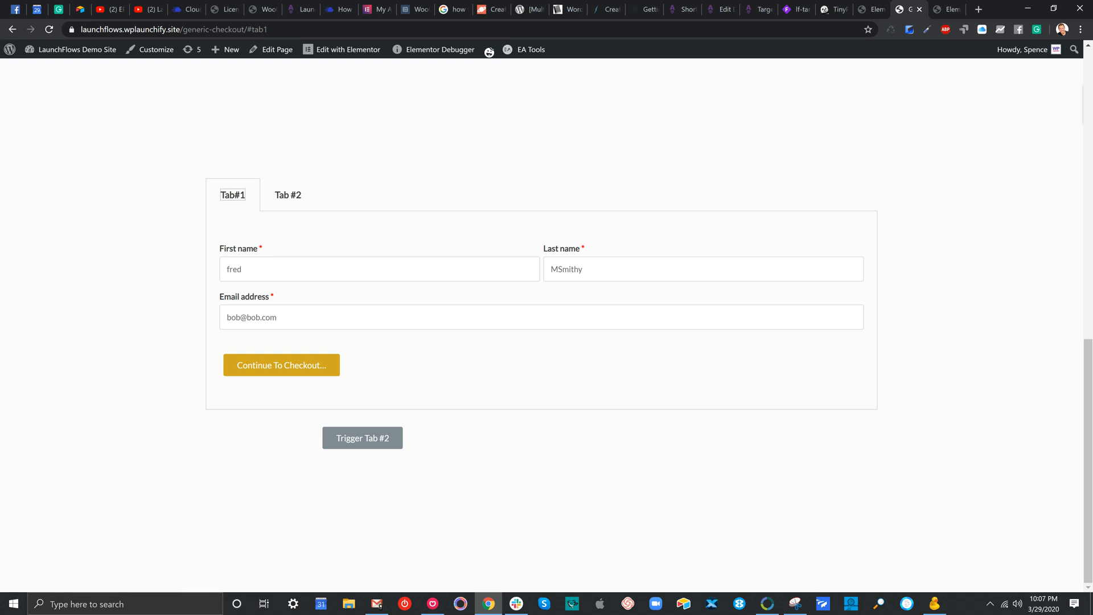
click(287, 195)
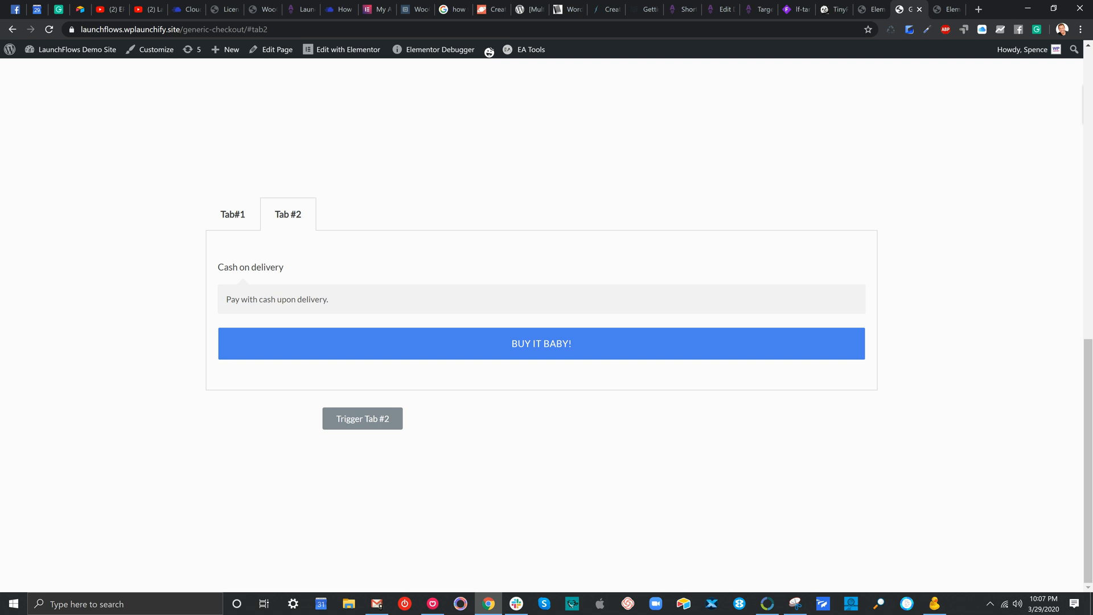
- In the checkout layout's Elementor editor, delete the inner section holding the Trigger Tab #2 button and update the layout
click(871, 9)
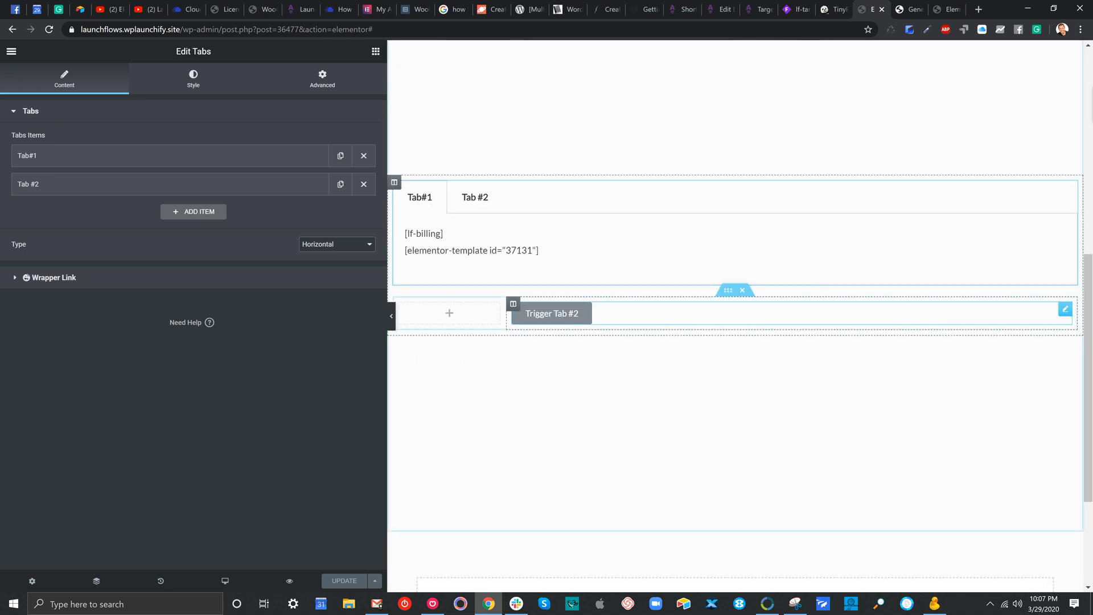
click(742, 289)
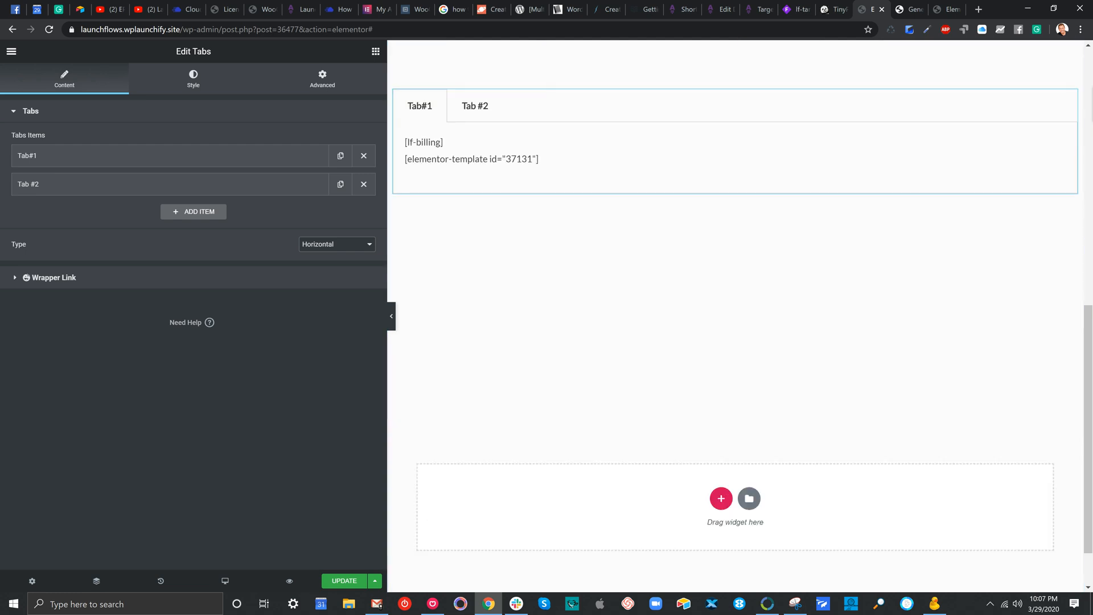
click(344, 578)
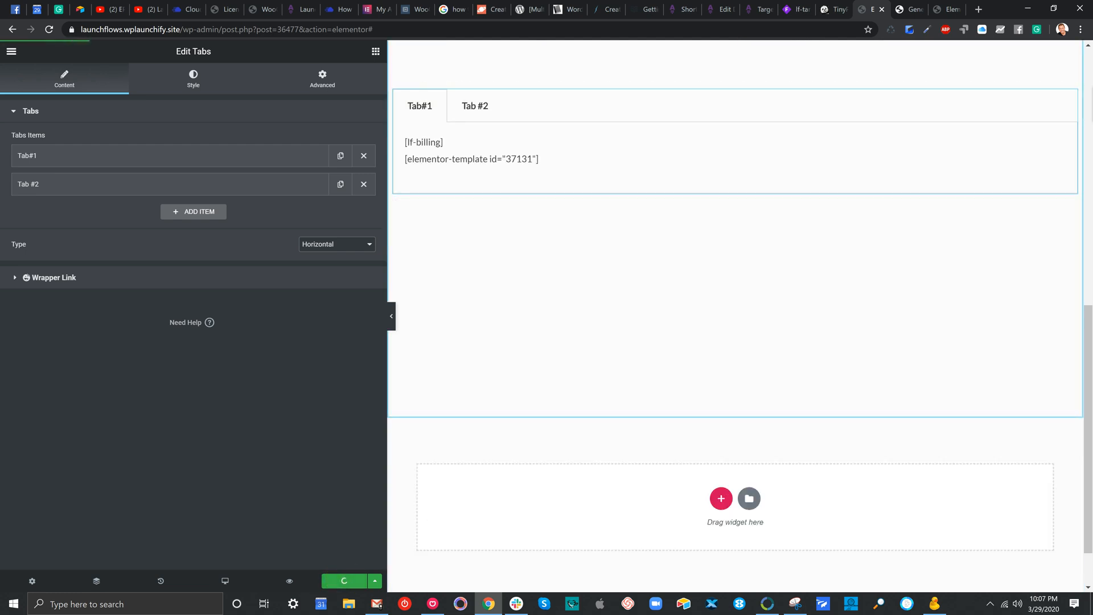
- Reload the live checkout page, show Tab#1, reload once more, and test the Continue To Checkout button
click(911, 9)
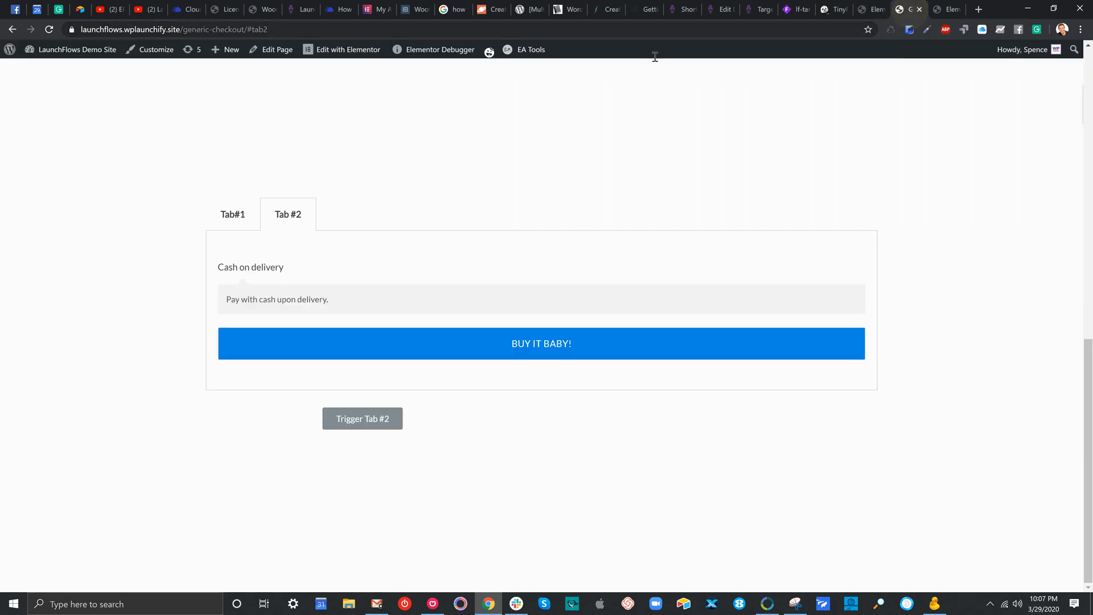
click(49, 30)
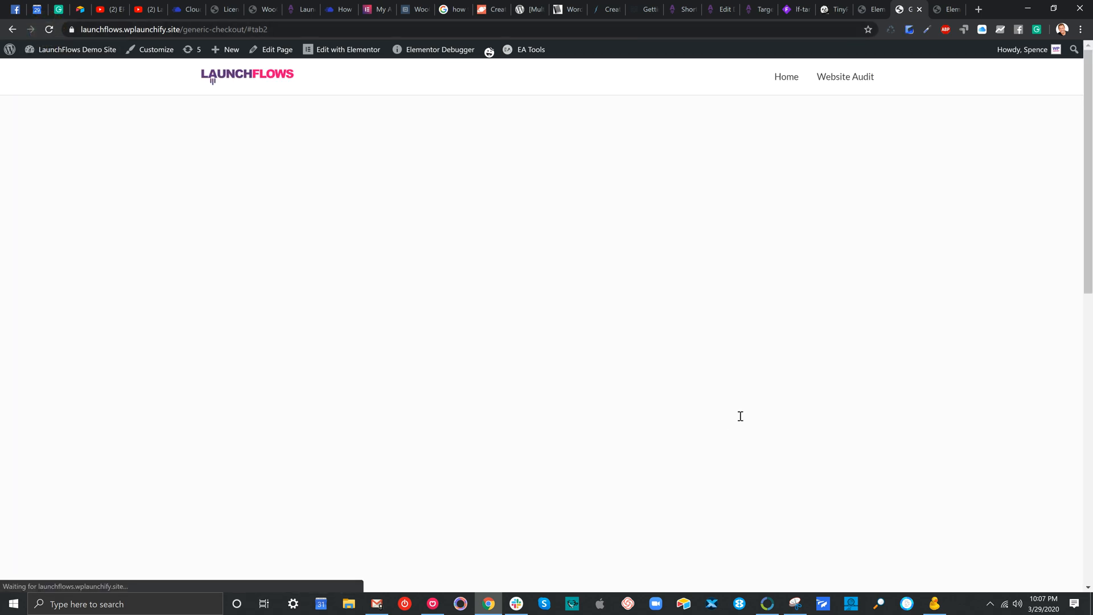
scroll(740, 416, down, 7)
scroll(772, 425, up, 2)
scroll(772, 425, down, 6)
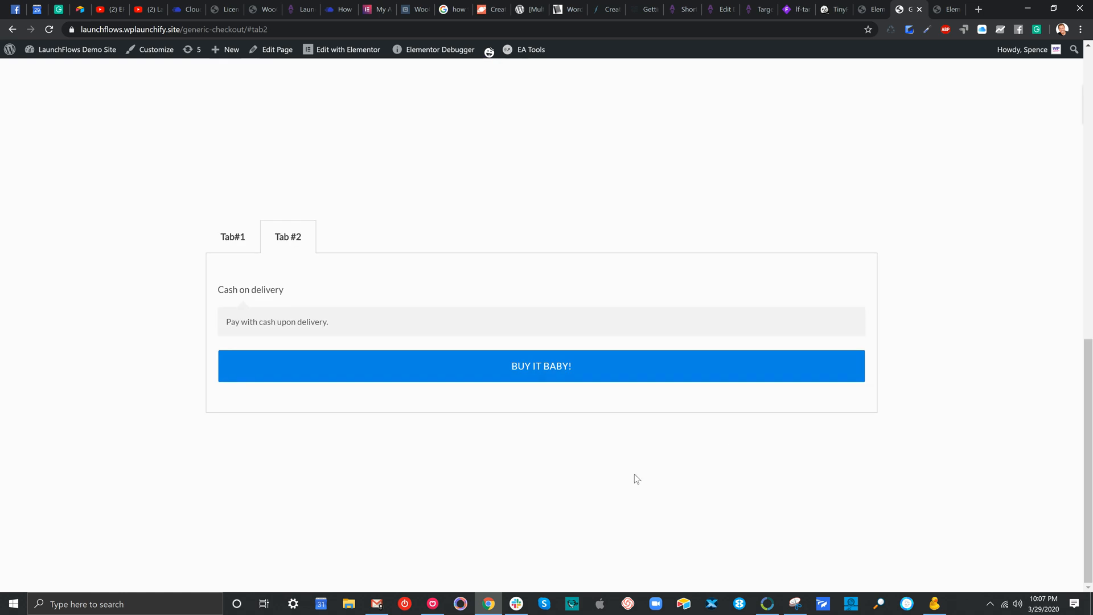
click(233, 237)
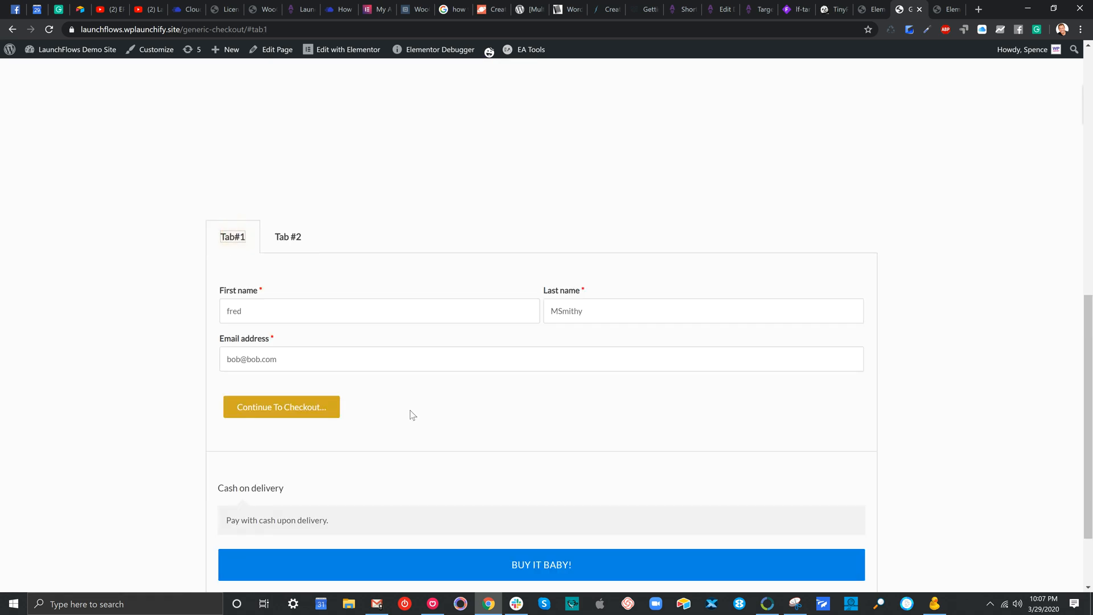
click(49, 29)
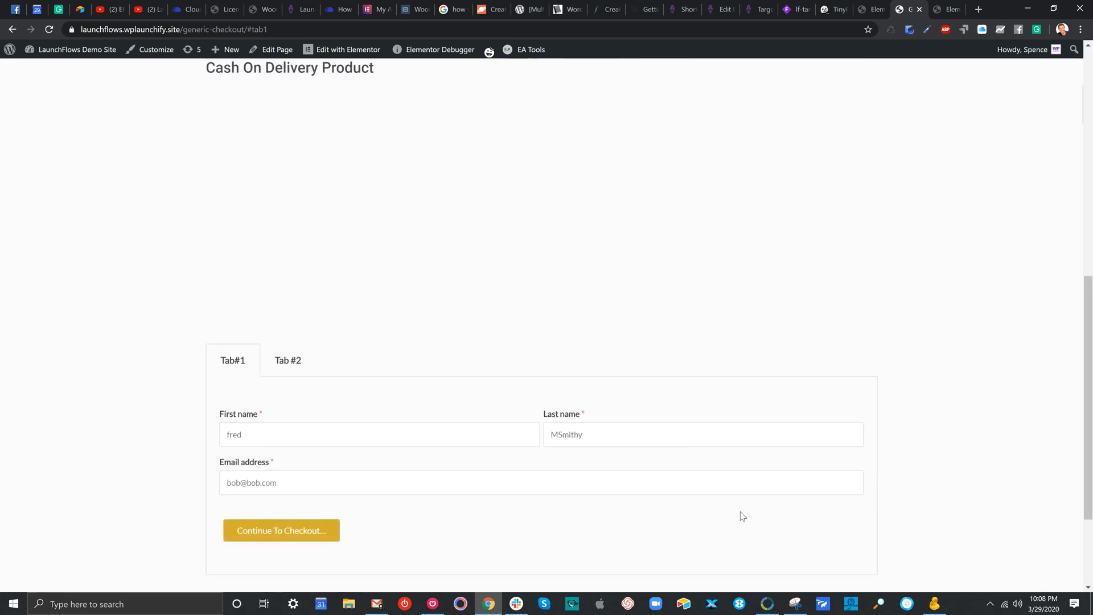
click(281, 388)
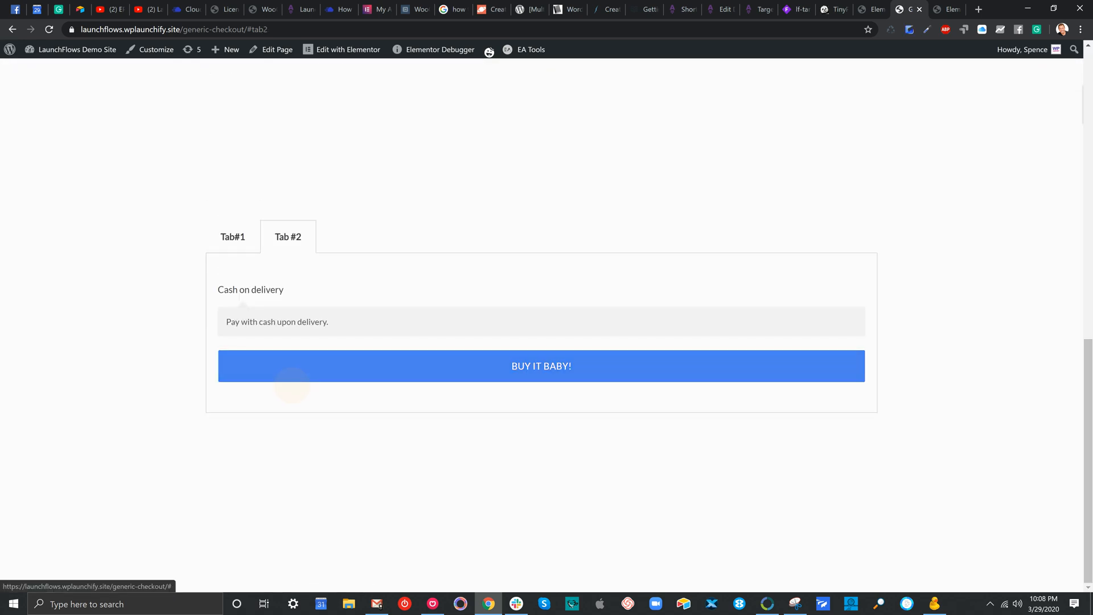
- Back in the checkout layout's Elementor editor, retitle Tab#1 as Billing Info
key(ctrl+shift+Tab)
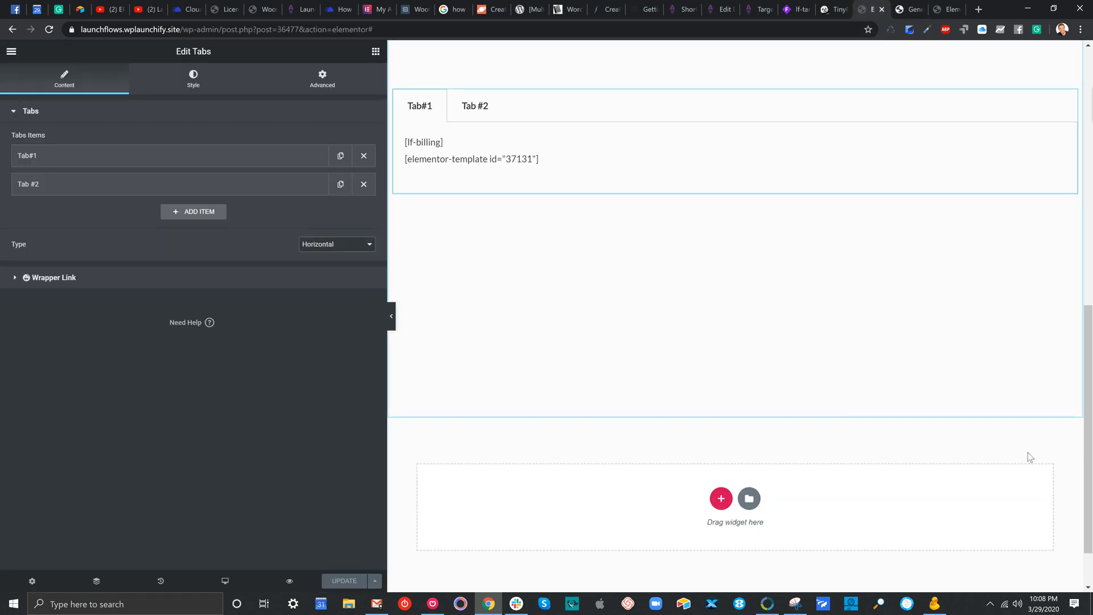
click(115, 158)
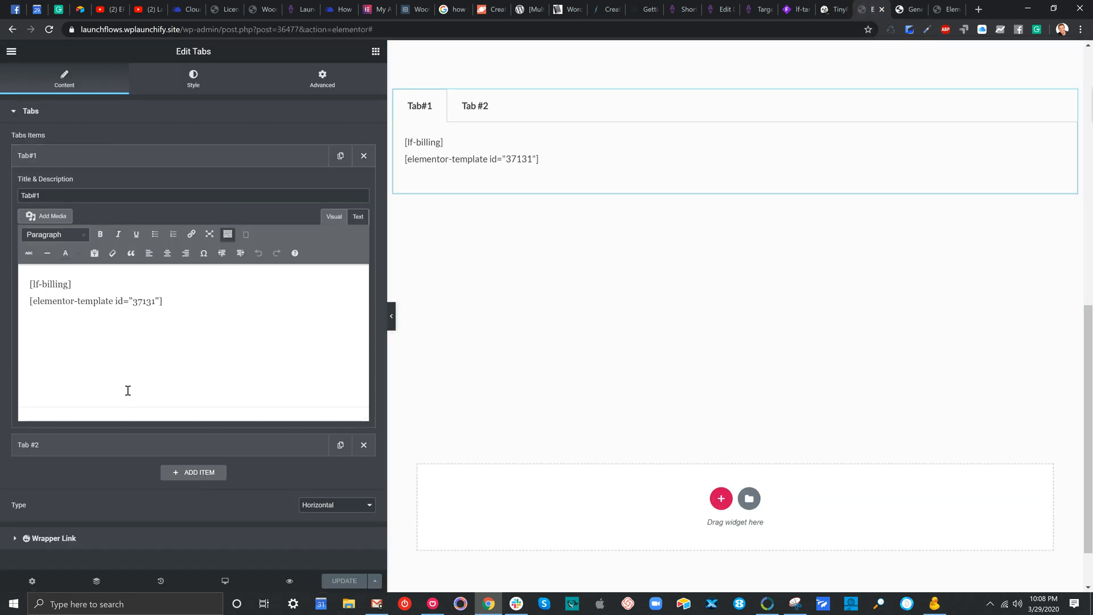
drag(53, 196, 10, 192)
text(Billing Info)
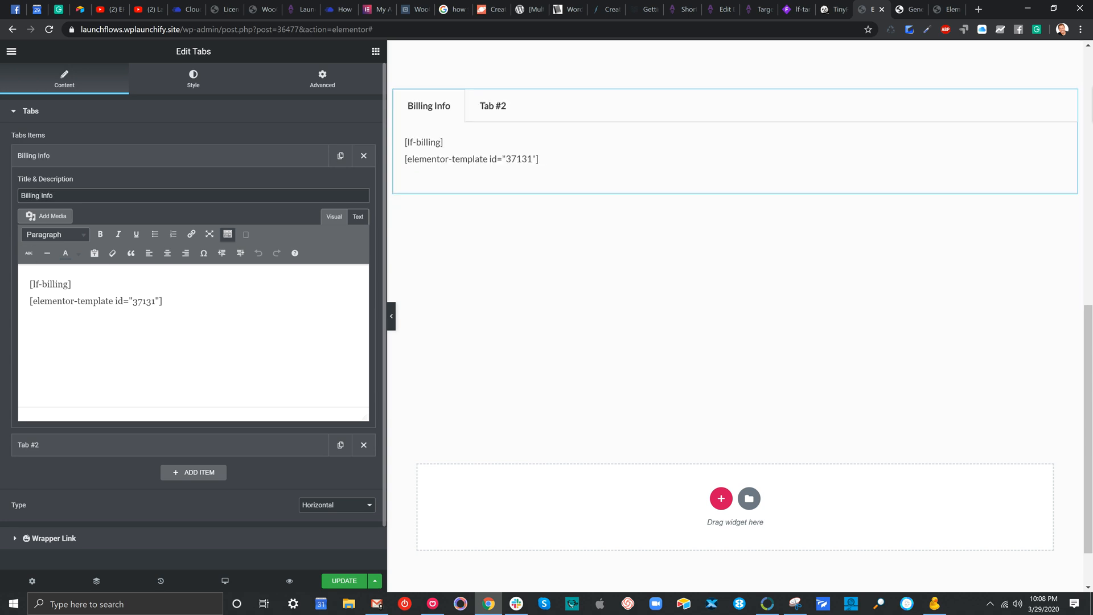
- Retitle Tab #2 as Pay & Checkout, update the layout, and show the Billing Info tab in the preview
click(40, 445)
drag(45, 224, 3, 224)
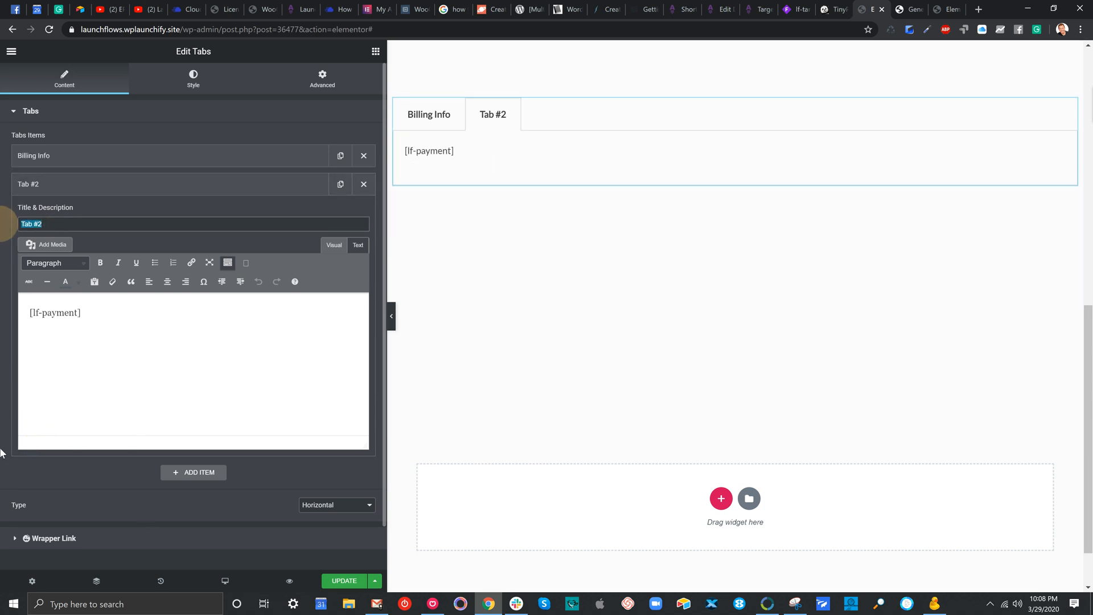
text(Pay & )
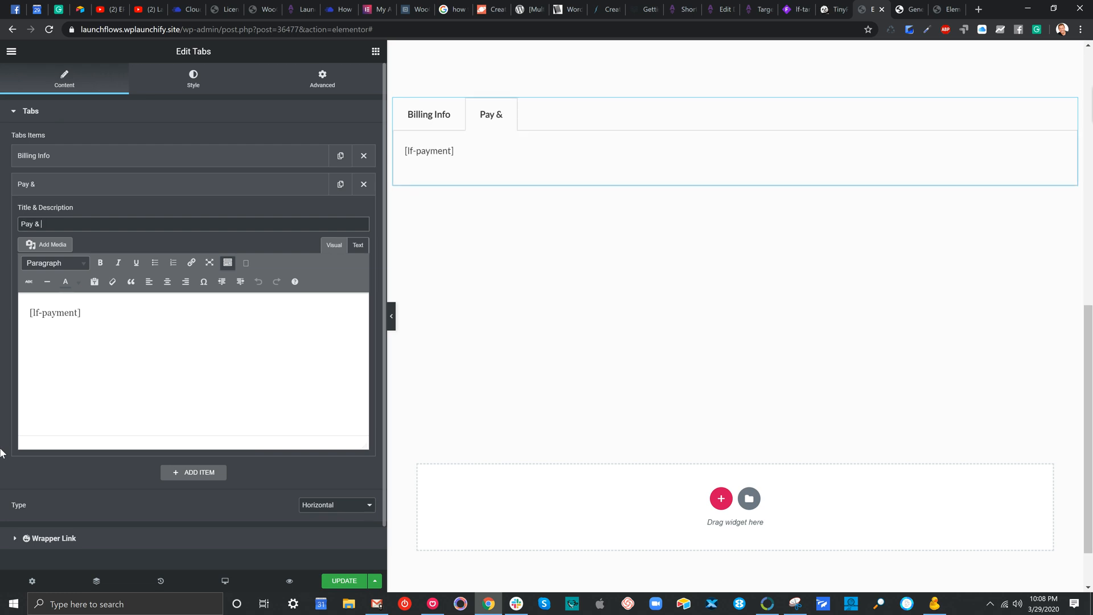
text(Checkout)
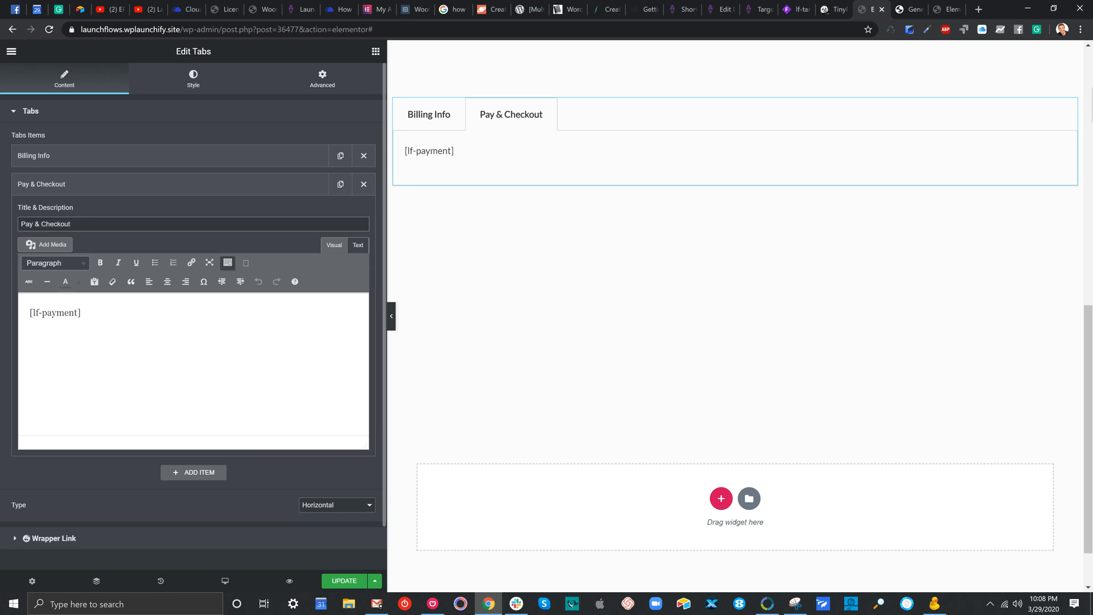
click(342, 579)
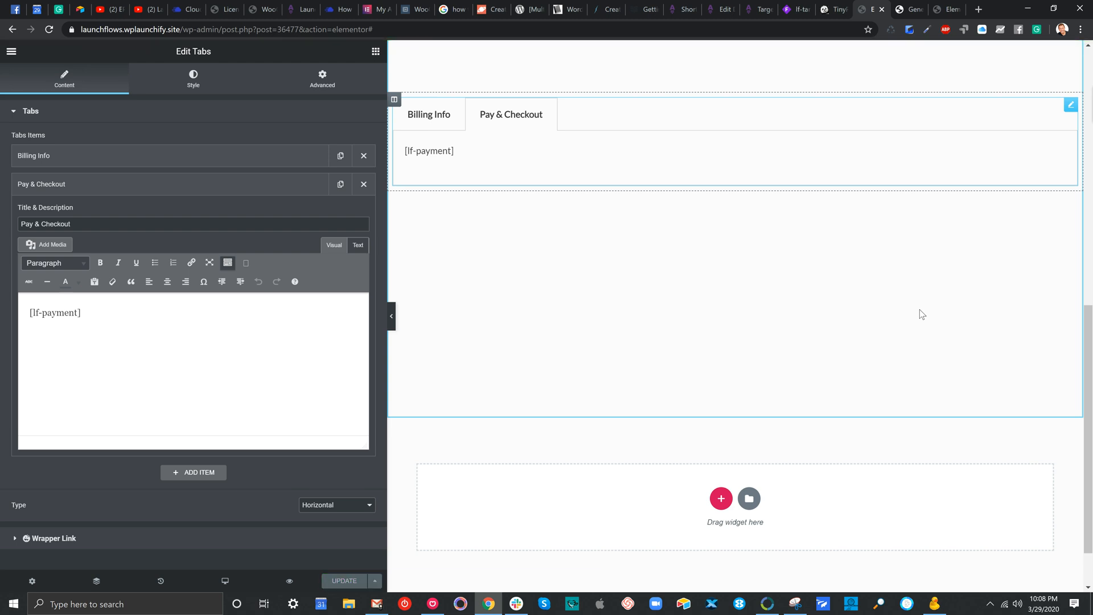
click(435, 117)
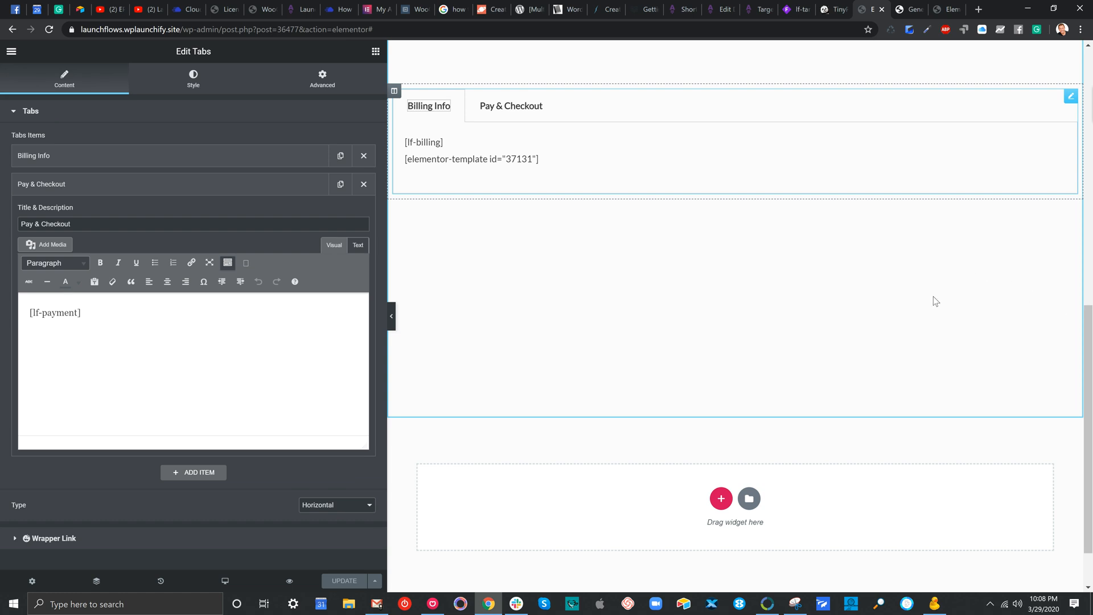
- Switch to the live generic checkout page, reload it, and check the renamed Billing Info and Pay & Checkout tabs
click(909, 9)
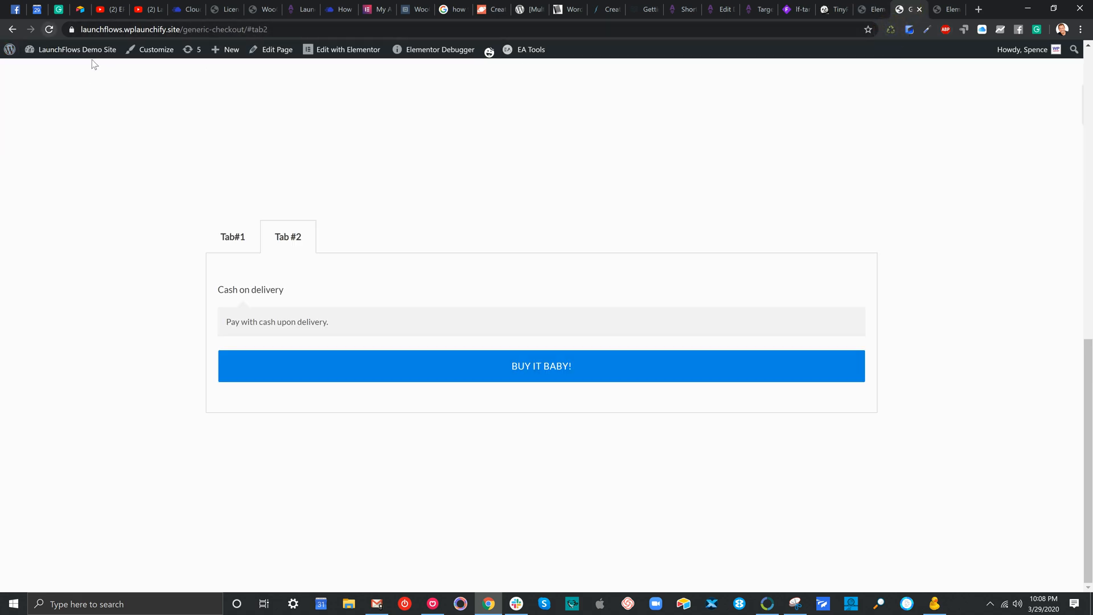
key(F5)
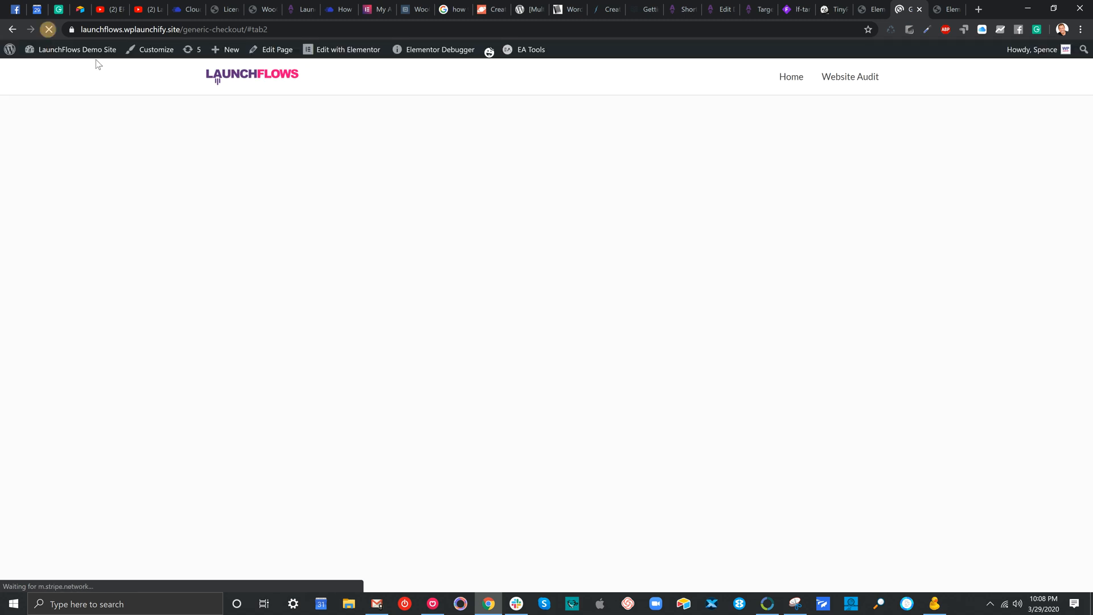
click(49, 29)
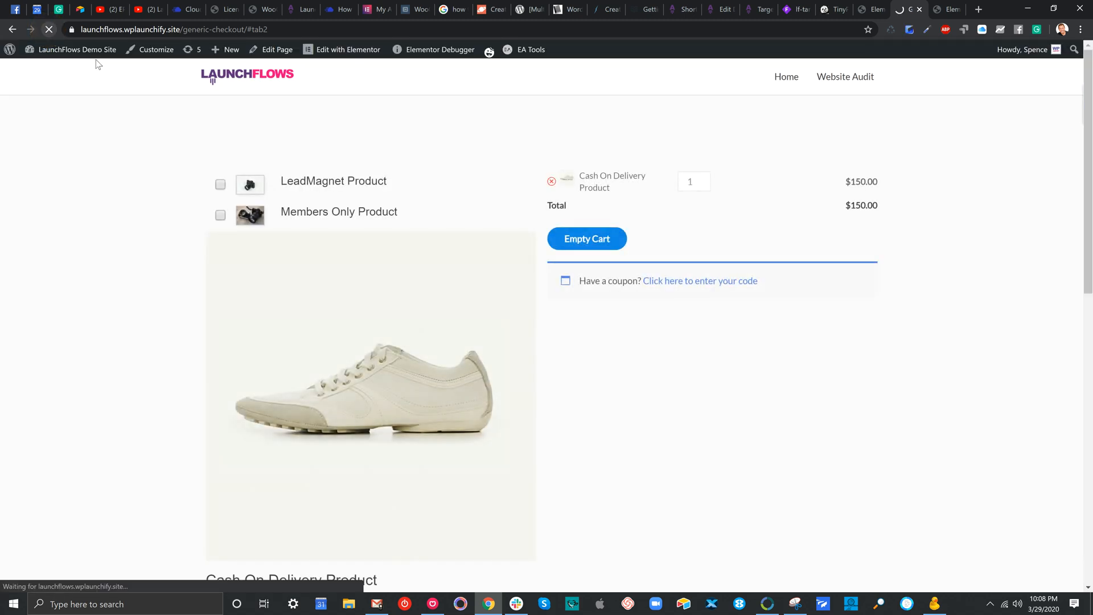
click(49, 29)
scroll(231, 403, down, 9)
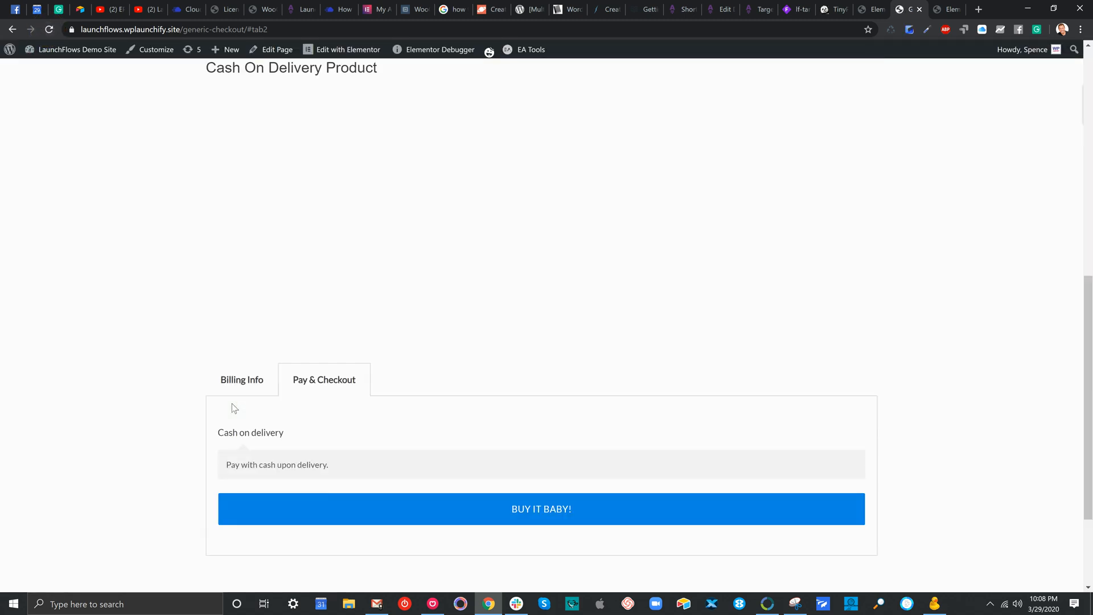
scroll(254, 447, down, 1)
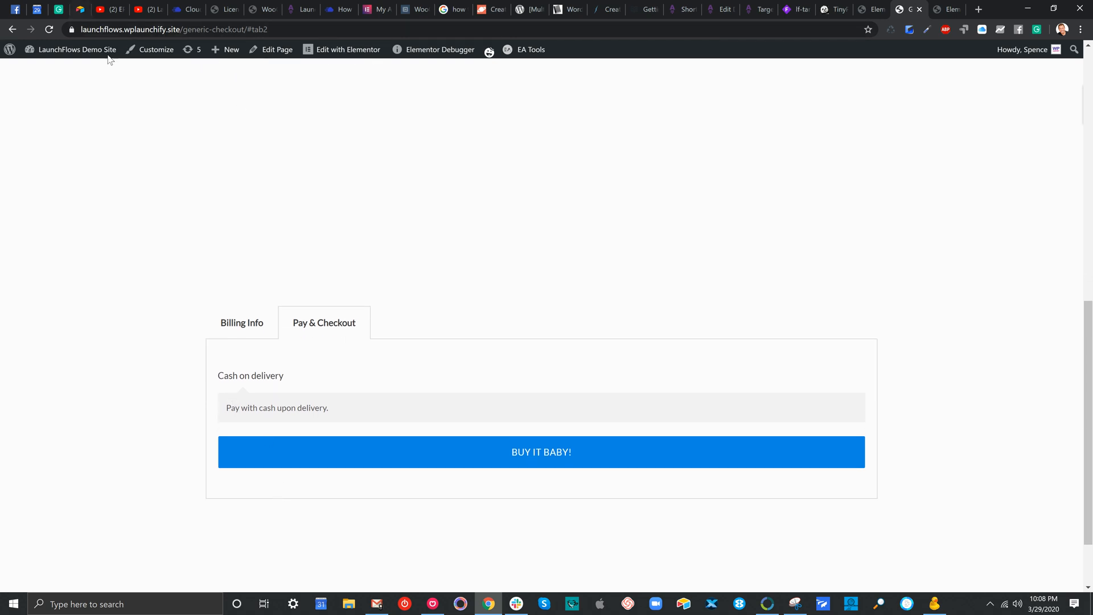
- Reload the live checkout, show the Billing Info tab, and reload the page with that tab active
click(49, 29)
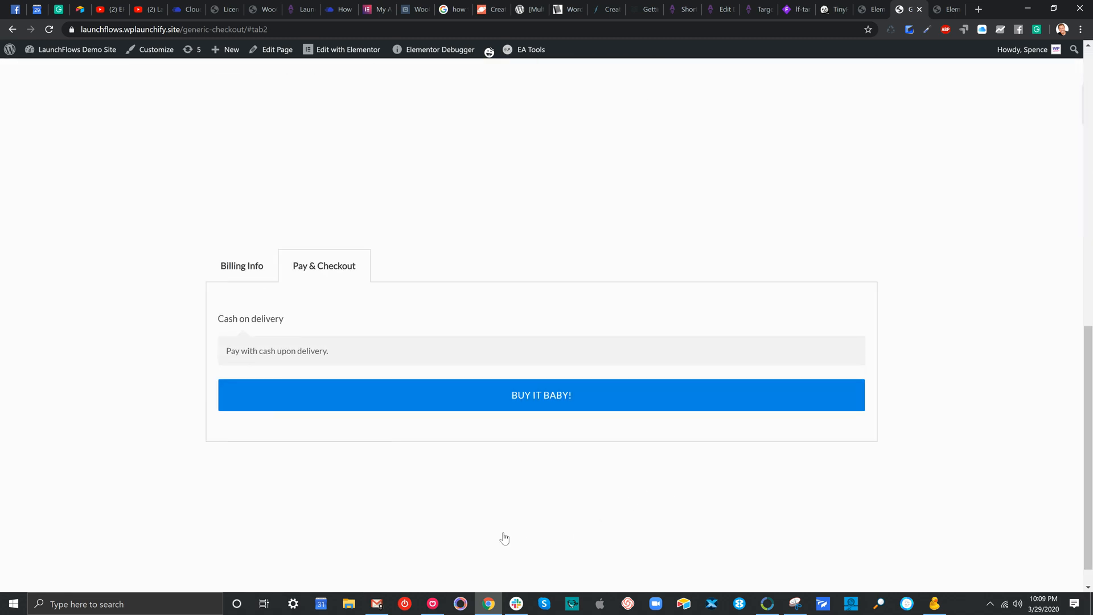
click(249, 265)
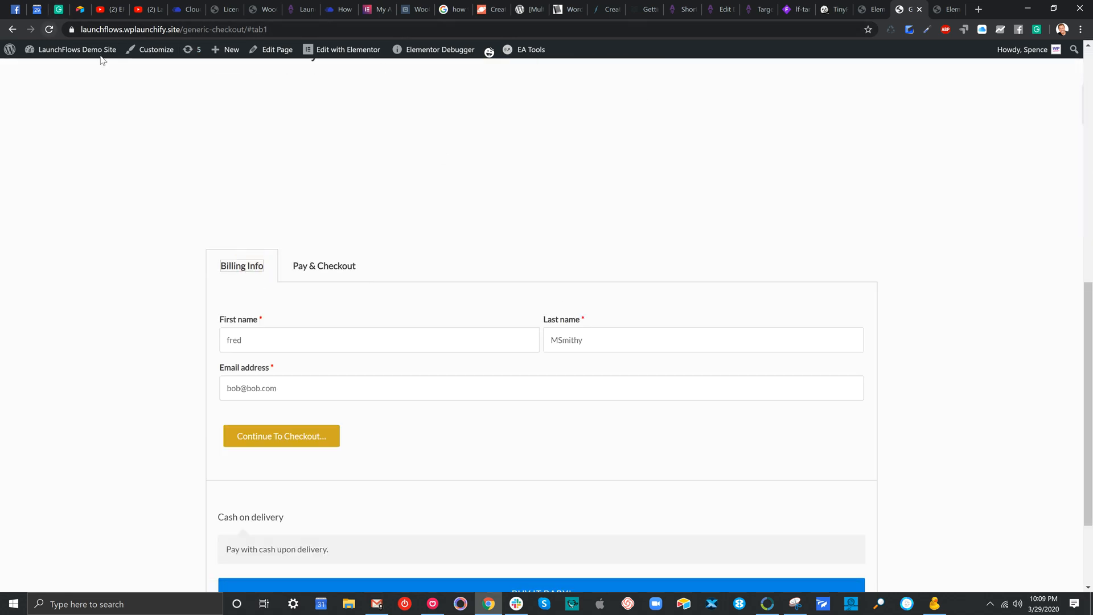
click(49, 29)
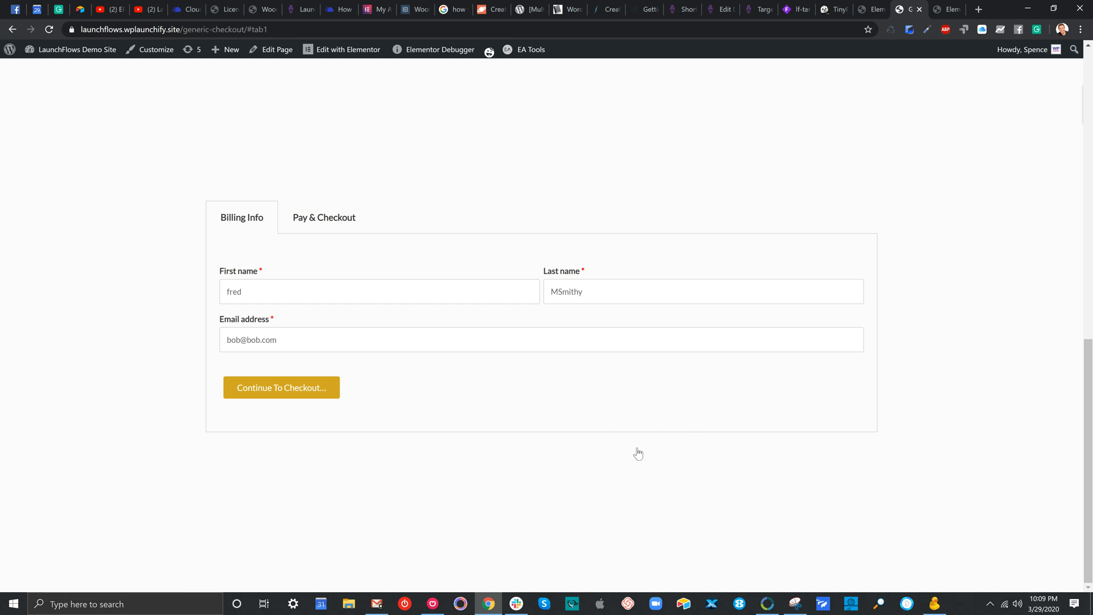
- Switch to Pay & Checkout and back to Billing Info, and test the Continue To Checkout button
click(324, 217)
click(242, 235)
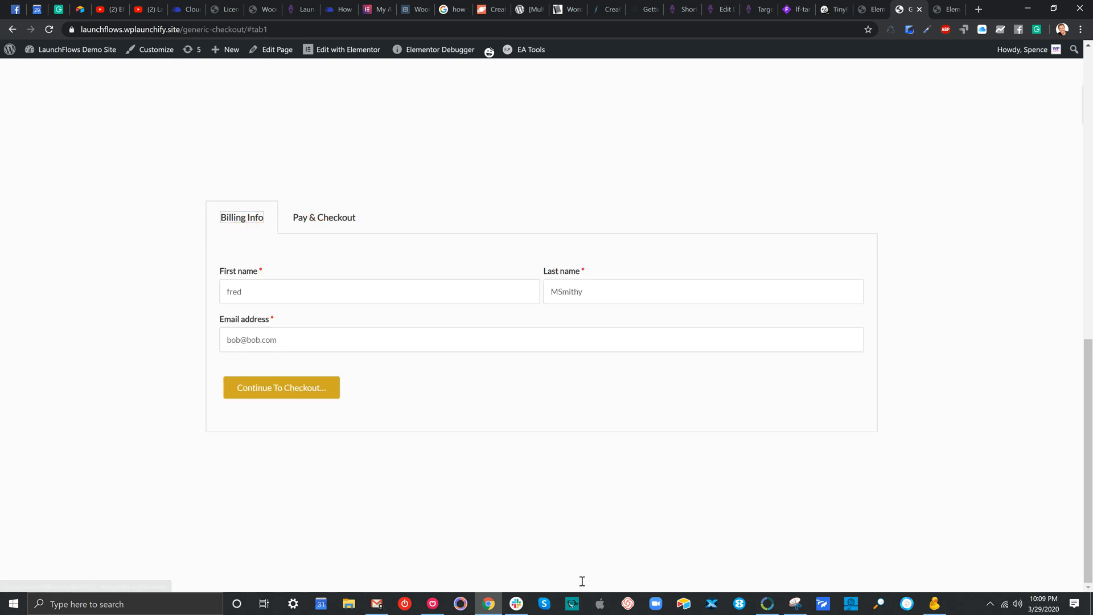
click(279, 386)
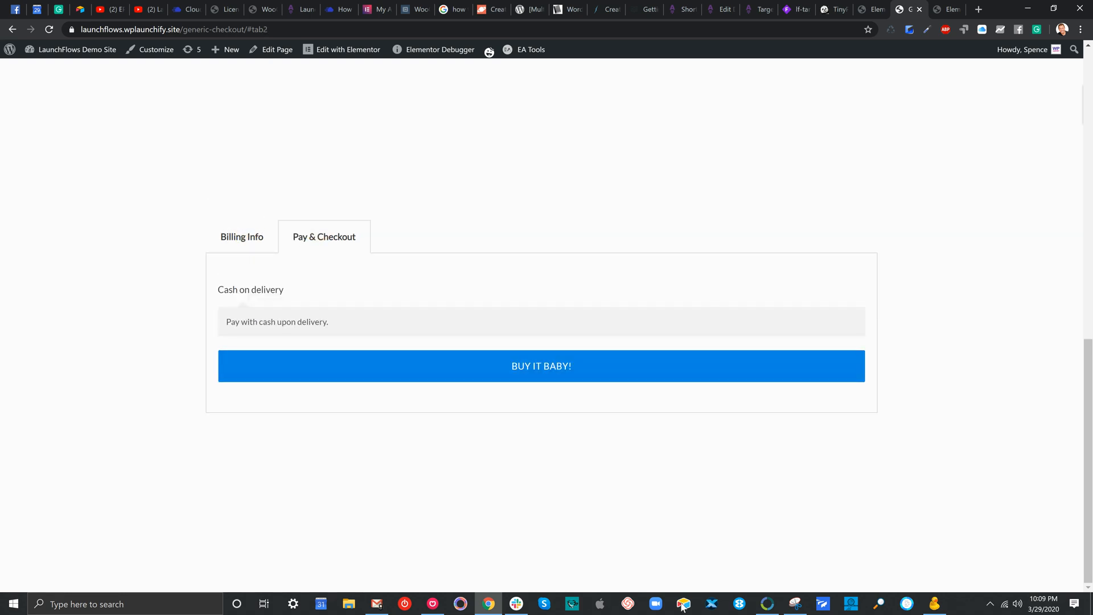